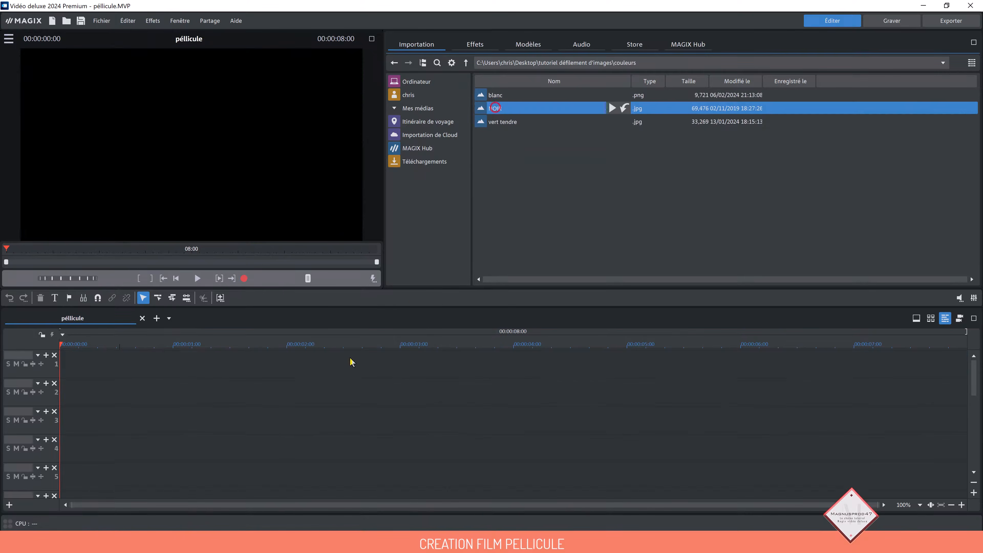
Place NOIR.jpg at the start of track 1 and blanc.png on track 2, accepting the automatic adjustment of the white image
drag(351, 362, 141, 389)
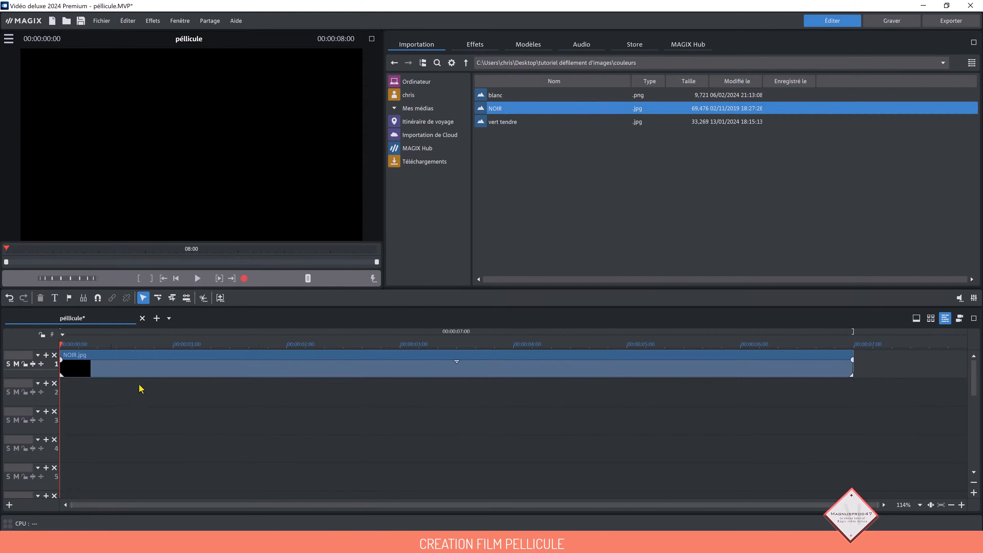
click(496, 95)
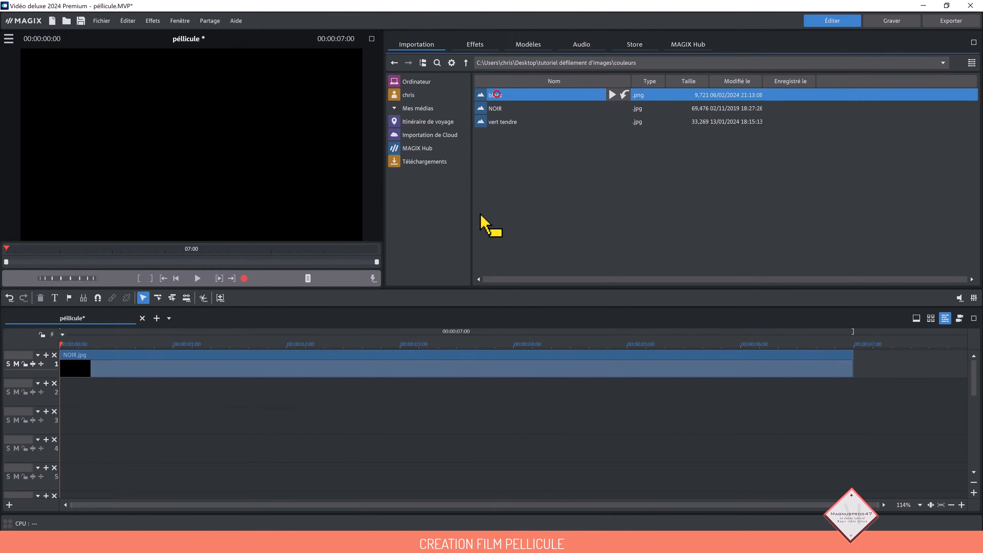
drag(481, 215, 86, 389)
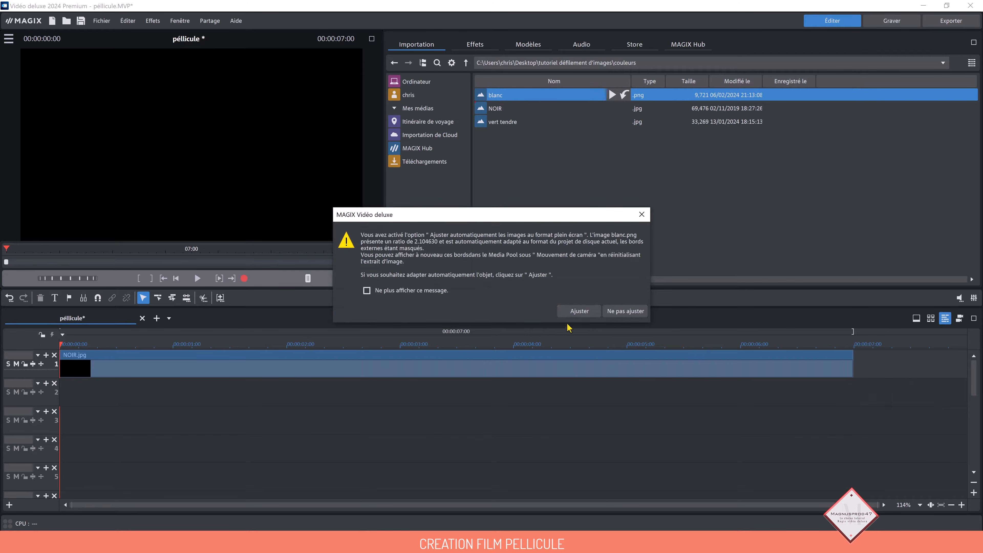
click(579, 311)
Apply the Formes video effect to the blanc.png clip and set its shape to Carré
click(274, 395)
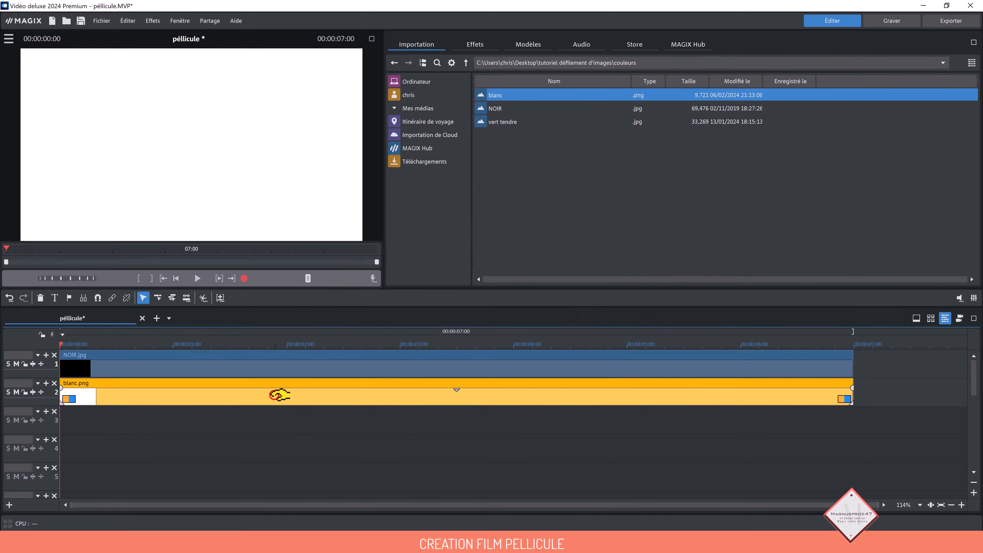
click(299, 346)
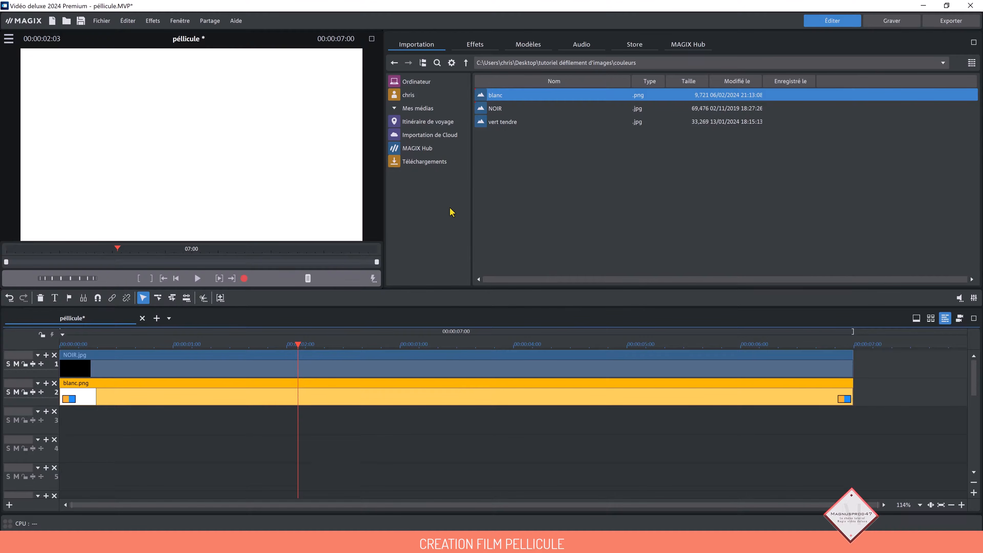
click(475, 44)
click(430, 108)
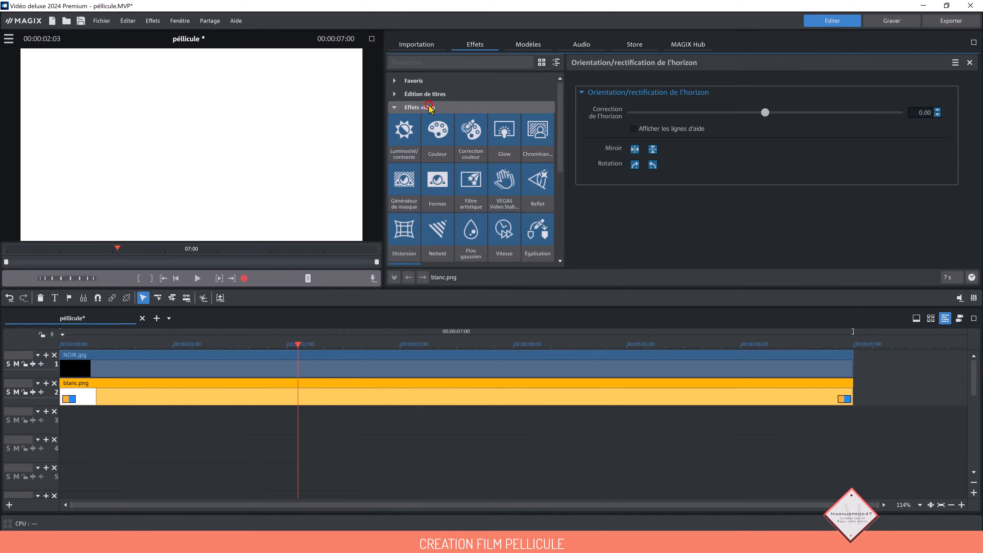
click(437, 198)
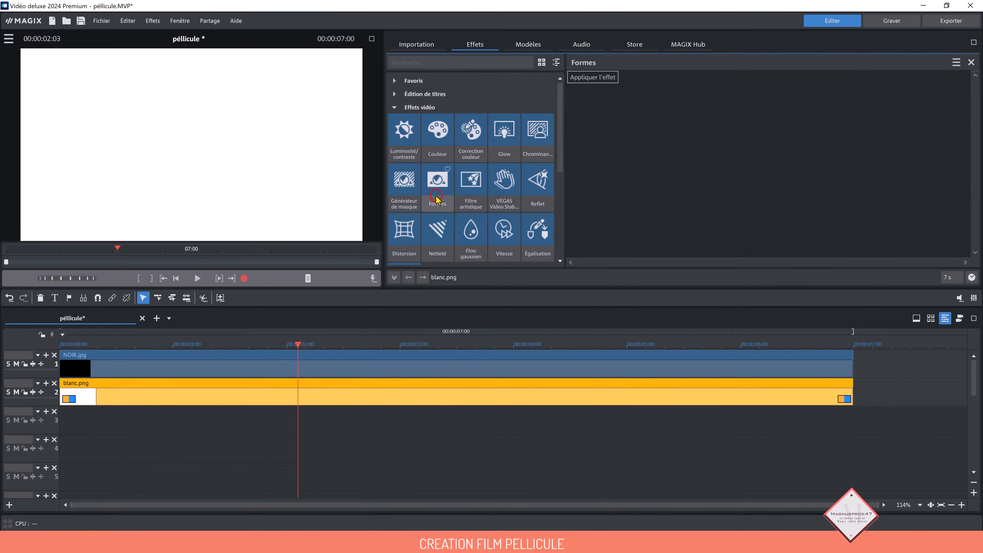
click(593, 77)
click(868, 86)
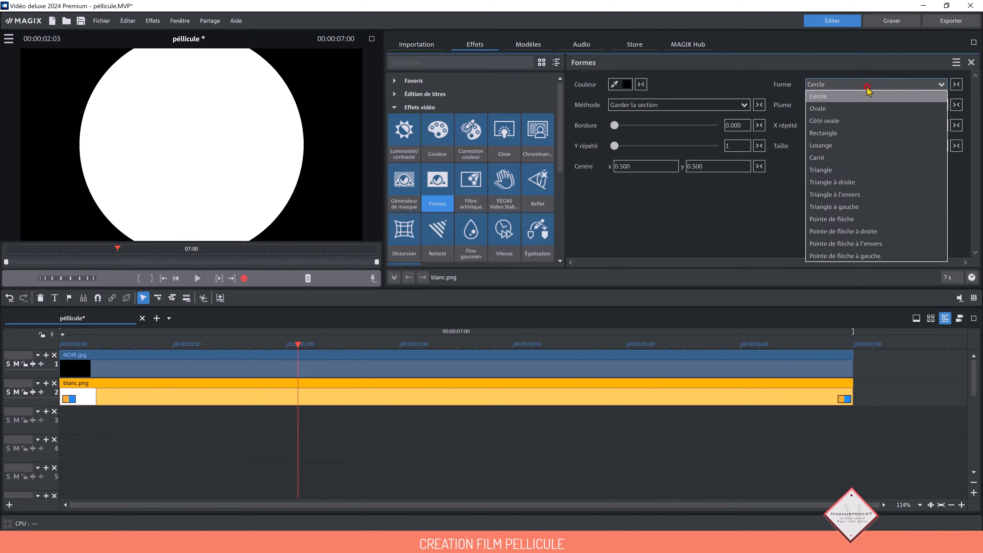
click(845, 156)
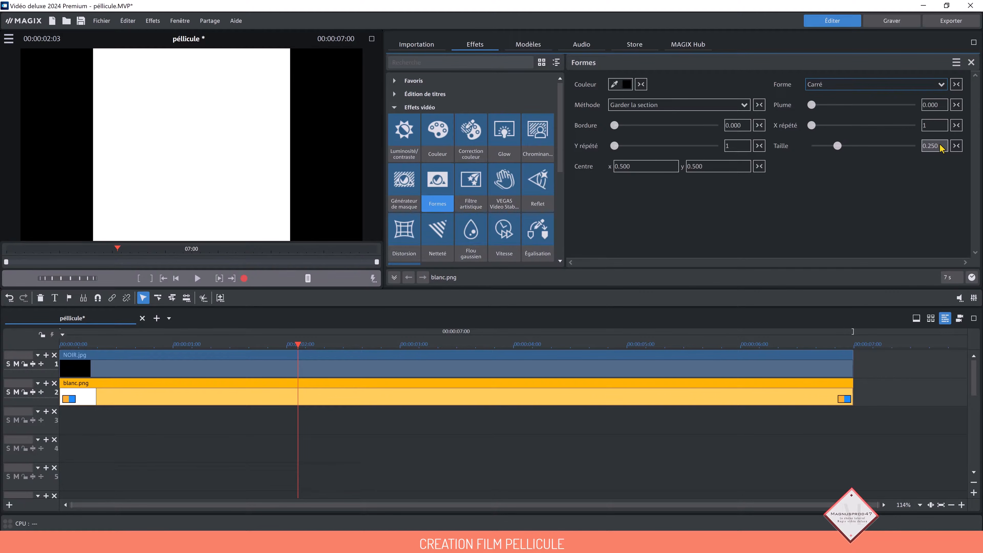
Set the square's Taille to 0.060 and its X répété value to 10
drag(941, 146, 915, 148)
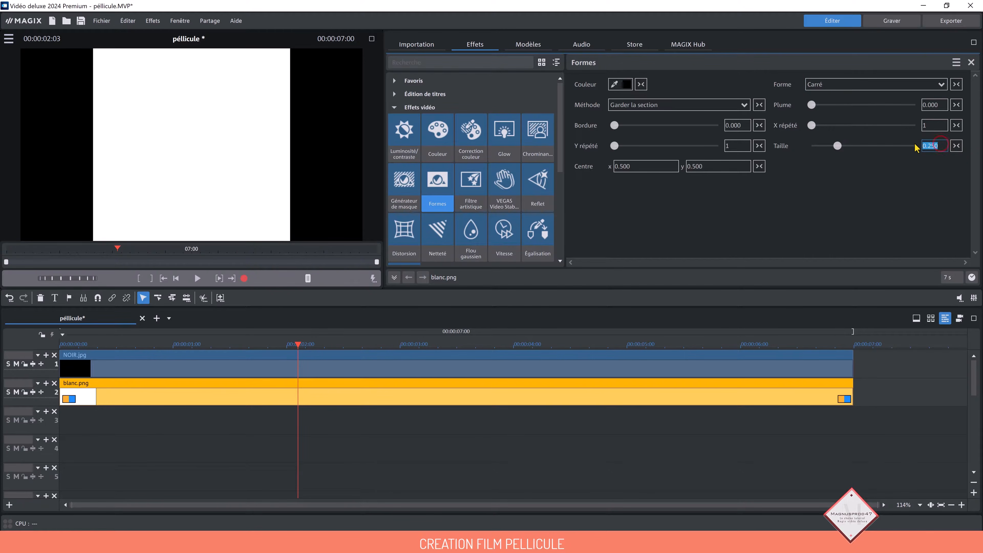
text(0)
key(Return)
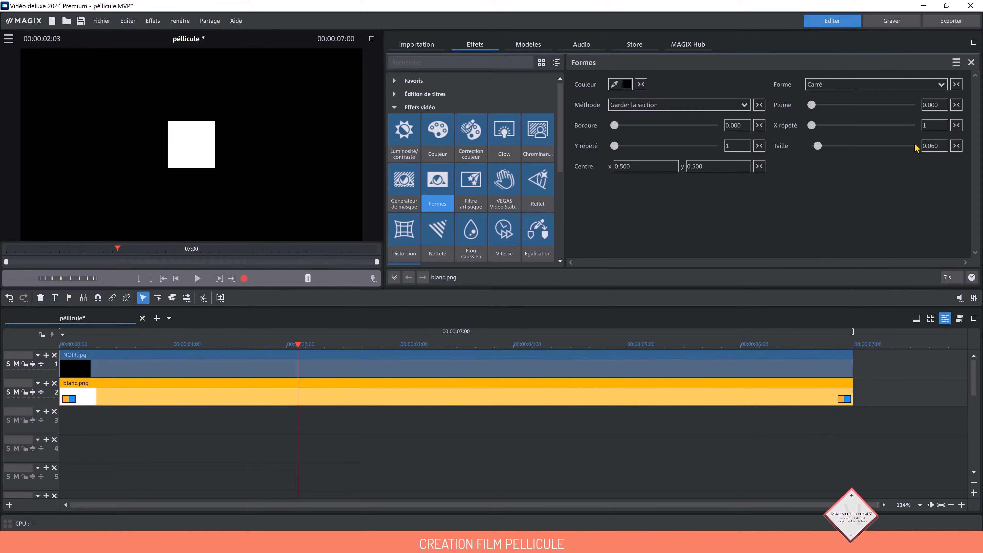
click(926, 125)
key(Return)
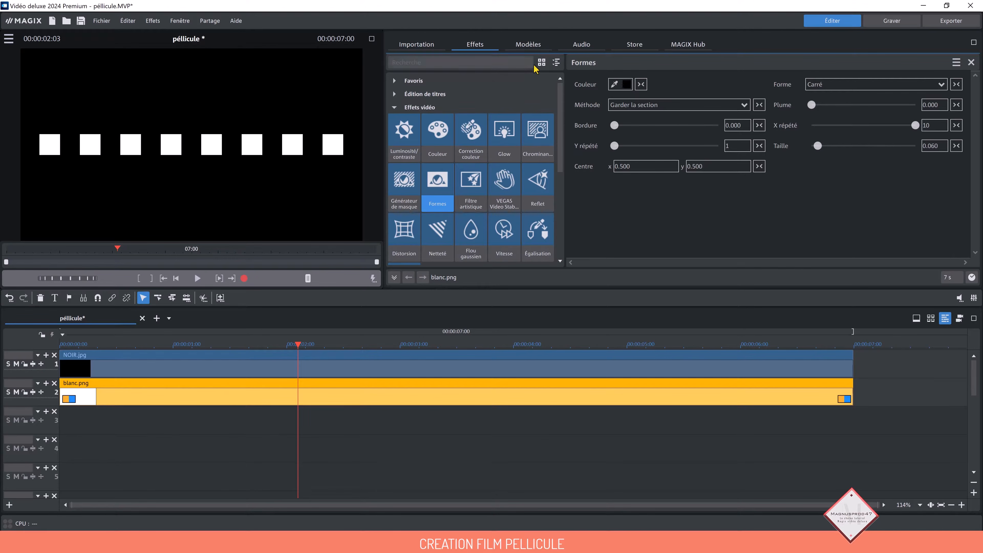
Apply the Taille/Position/Rotation effect to the row of squares and set its width to 1980 px with linked proportions
click(556, 63)
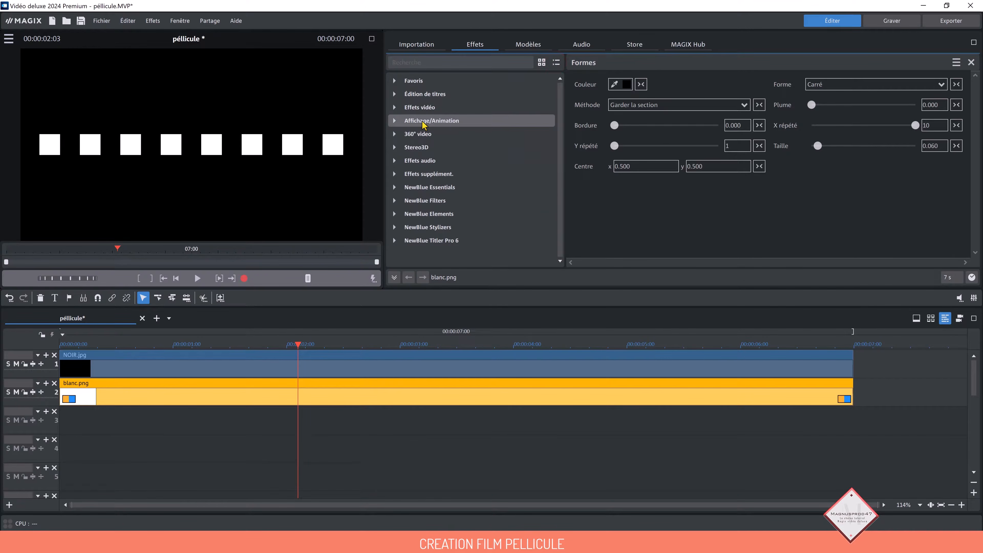
click(423, 124)
click(401, 148)
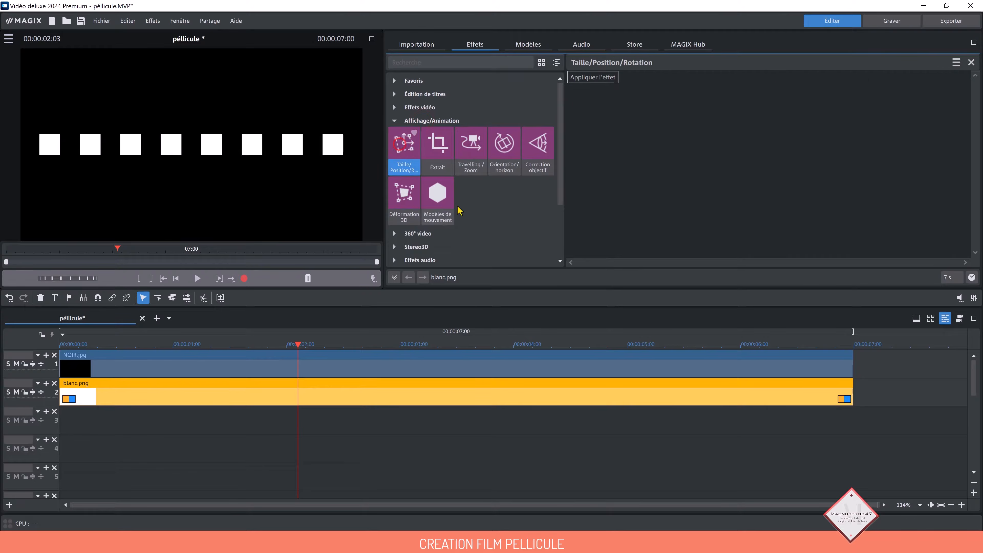
click(593, 77)
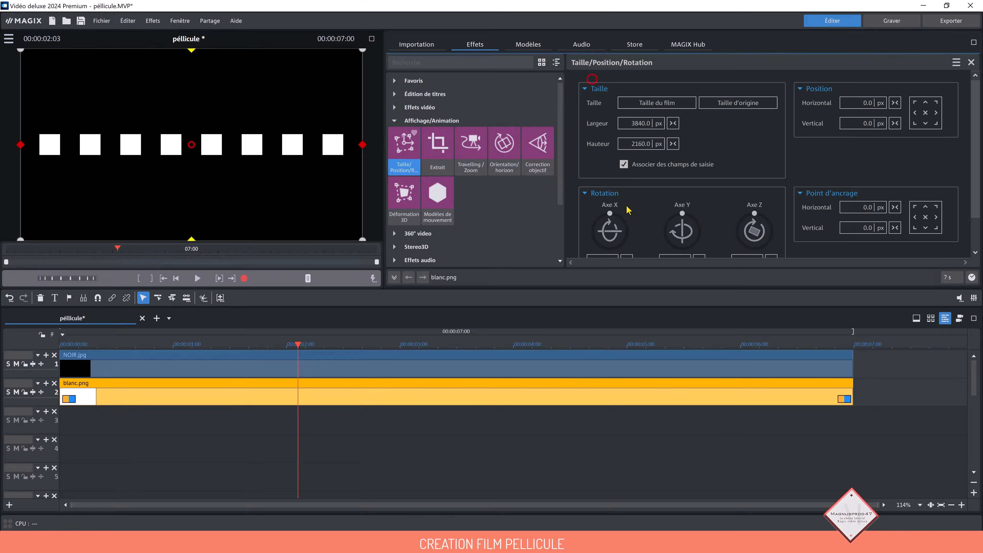
click(627, 126)
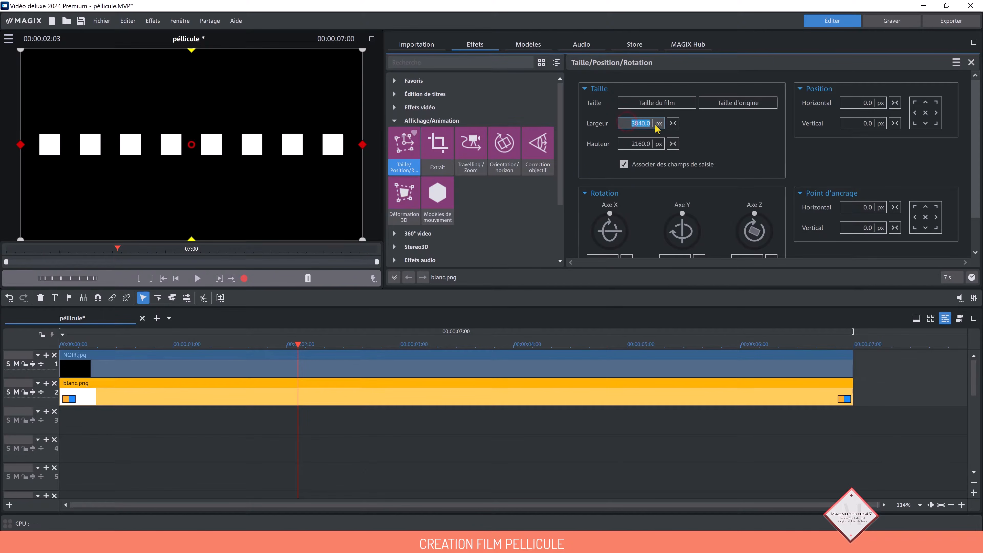
text(1980)
key(Return)
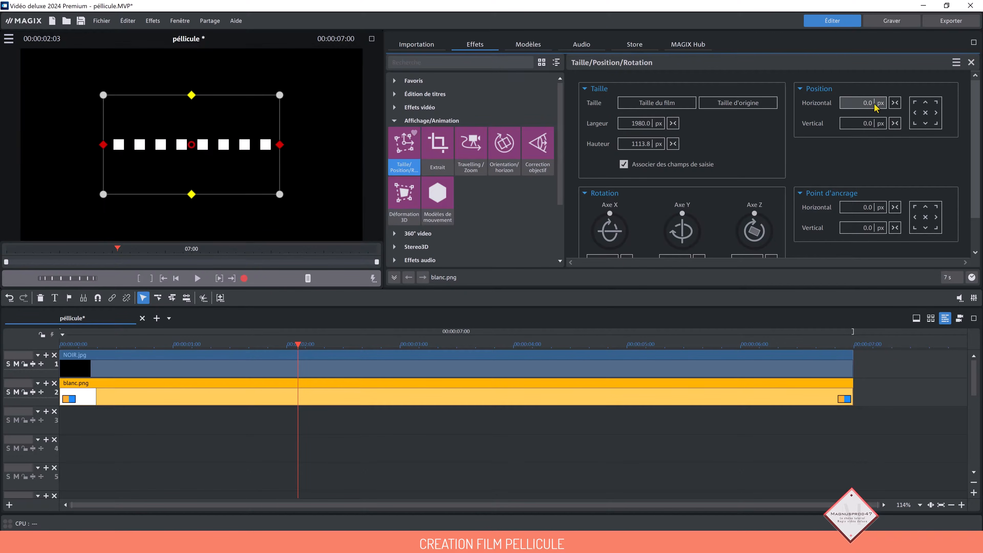
Set the position of the row of squares to -935 px horizontal and 975 px vertical
click(860, 103)
text(-935)
key(Return)
click(874, 127)
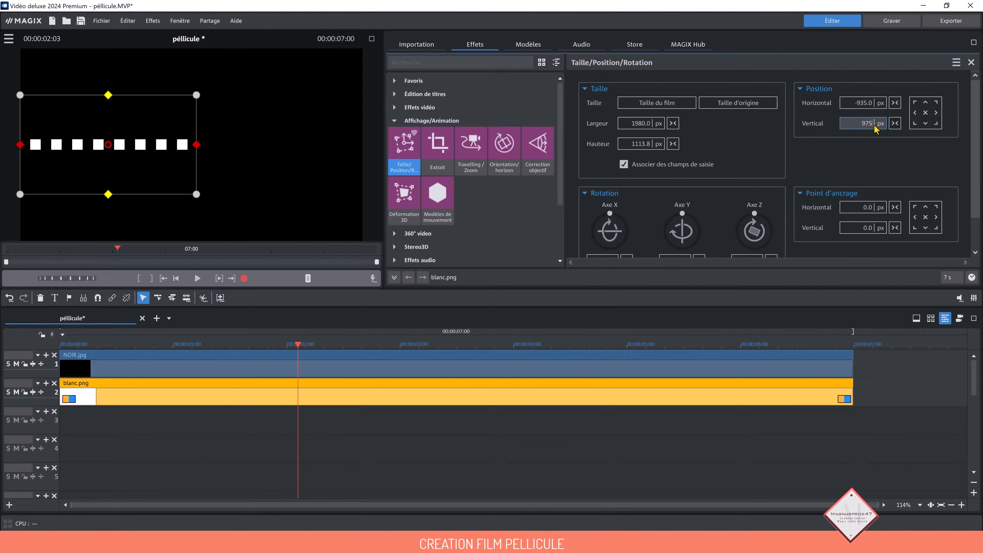
text(975)
key(Return)
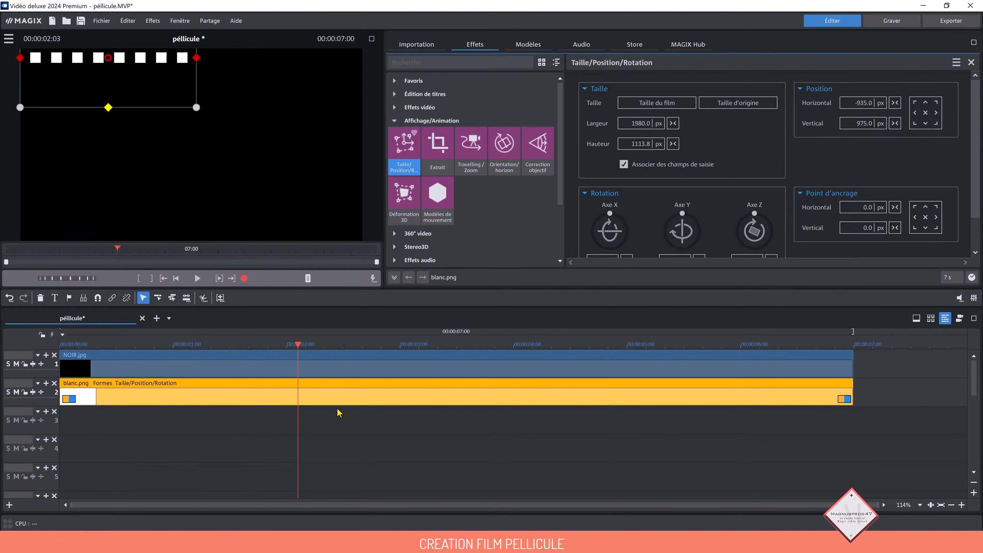
Duplicate the blanc.png clip onto track 3, aligned at the start, and mirror the copy horizontally
click(338, 392)
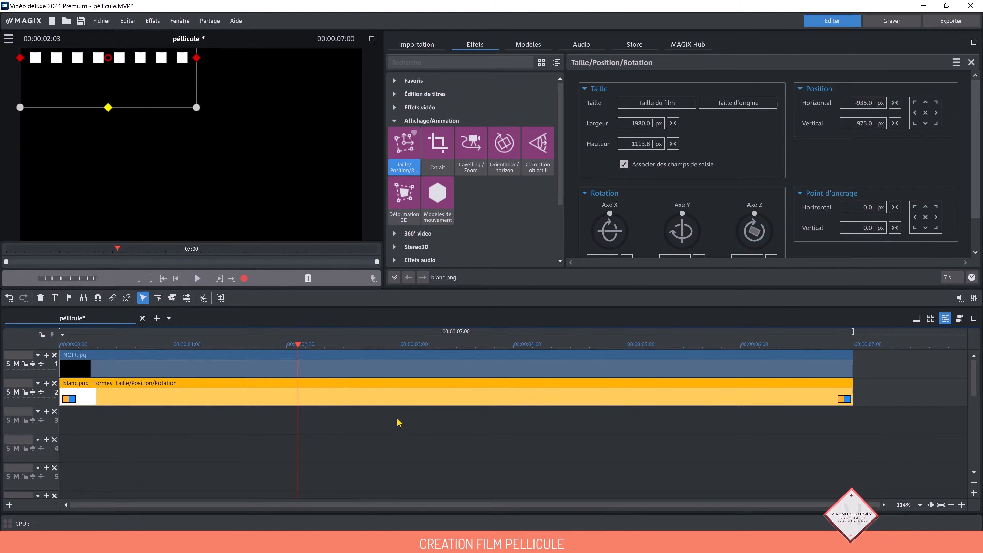
drag(390, 394, 220, 417)
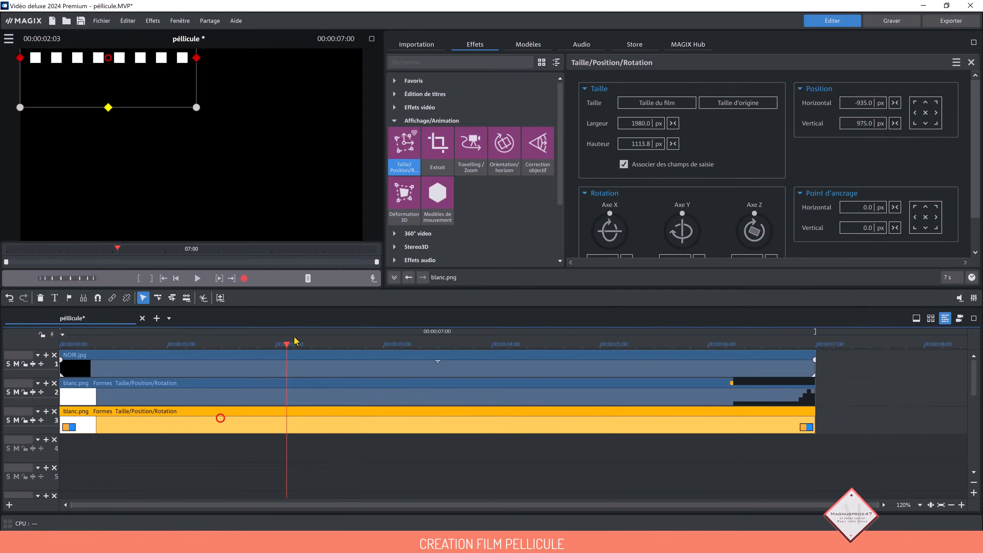
click(505, 164)
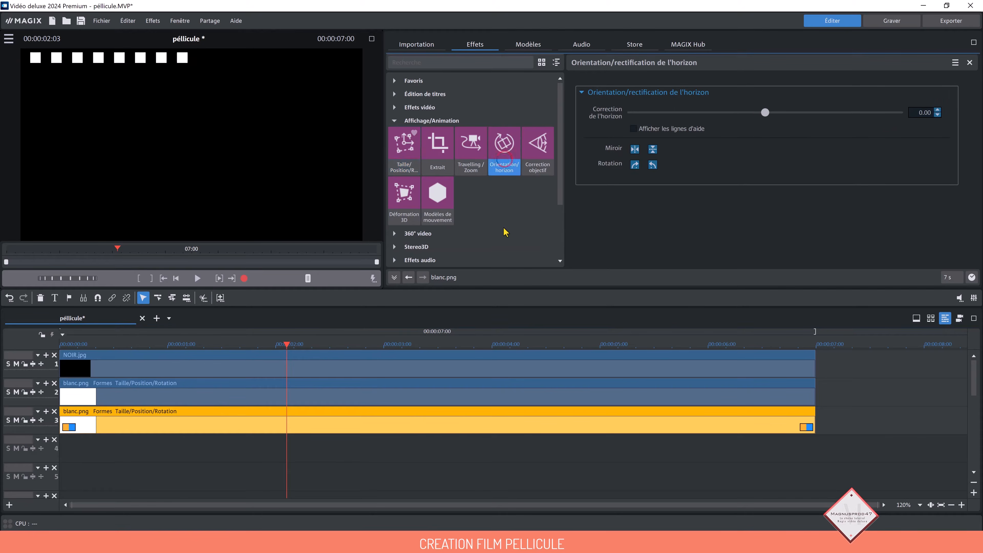
click(635, 149)
Duplicate both blanc.png clips onto tracks 4 and 5, aligned at the start, and mirror the copies vertically
drag(505, 446, 288, 387)
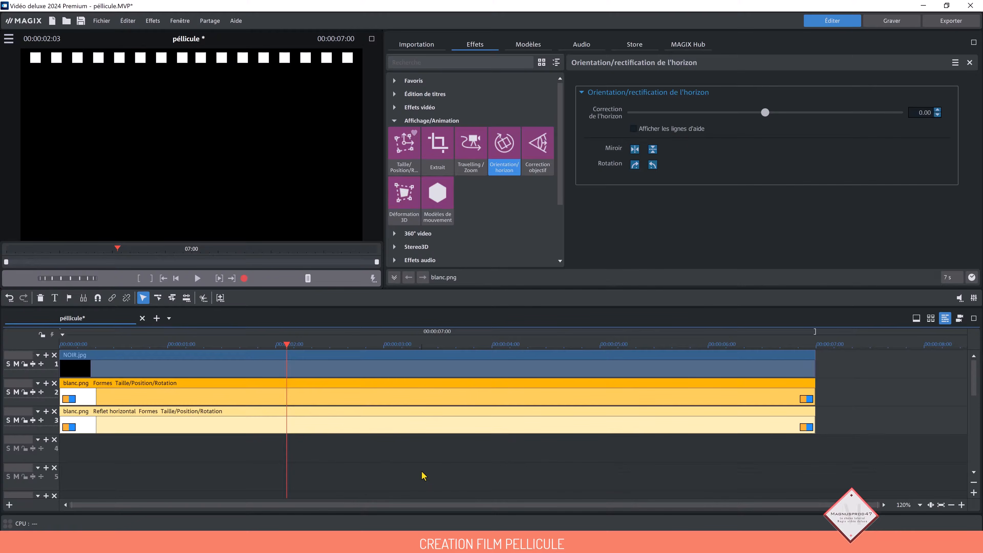
click(112, 297)
key(ctrl+d)
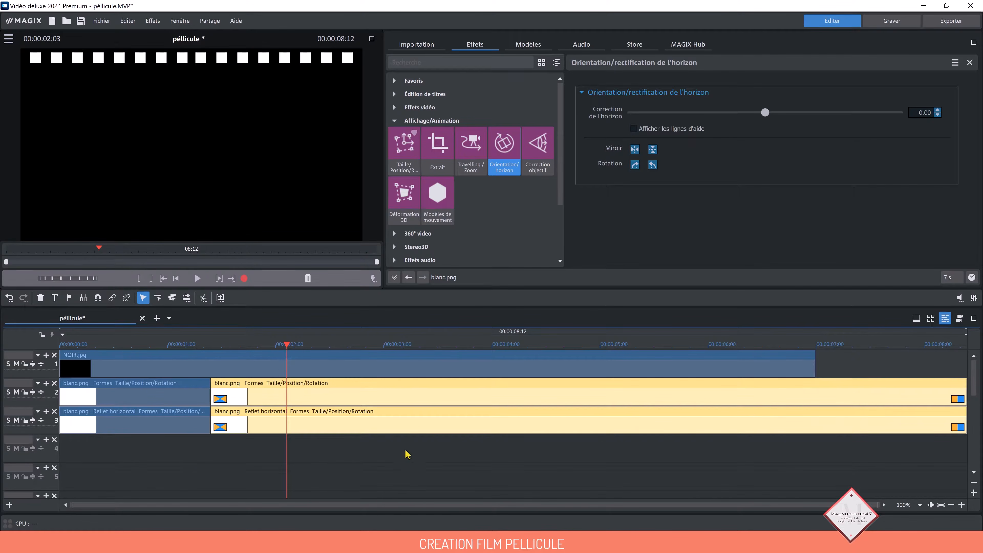
drag(416, 394, 245, 454)
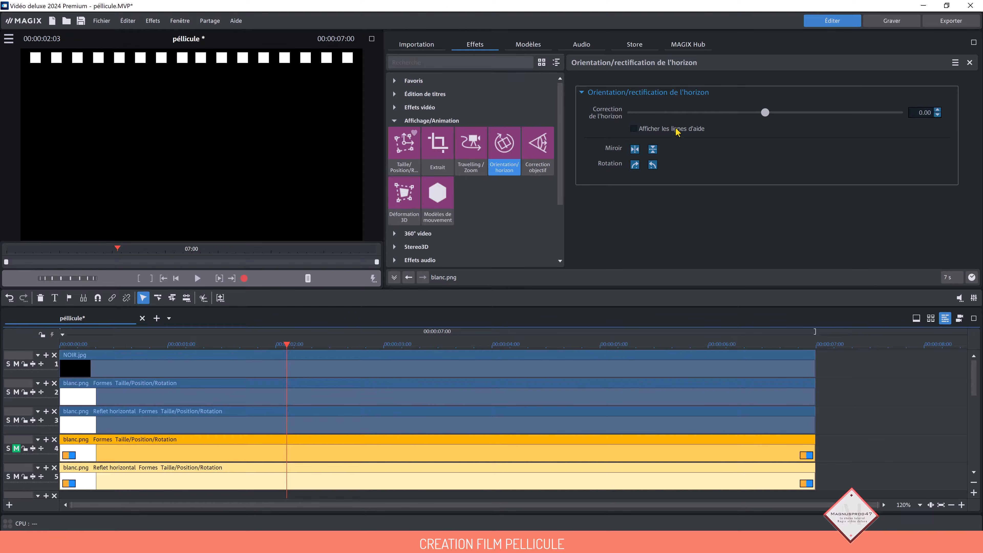
click(653, 150)
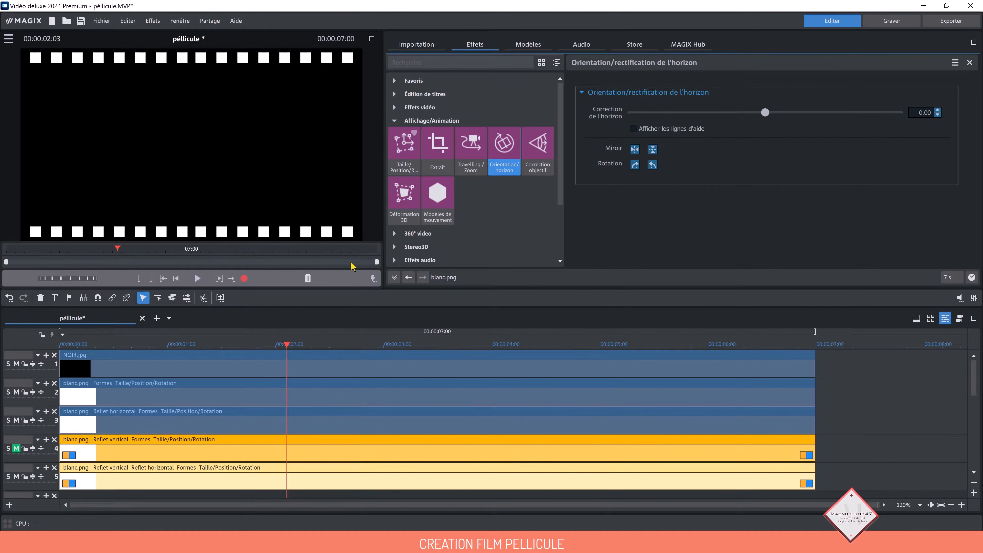
Collapse tracks 1 to 5 and place vert tendre.jpg at the start of track 6
click(184, 472)
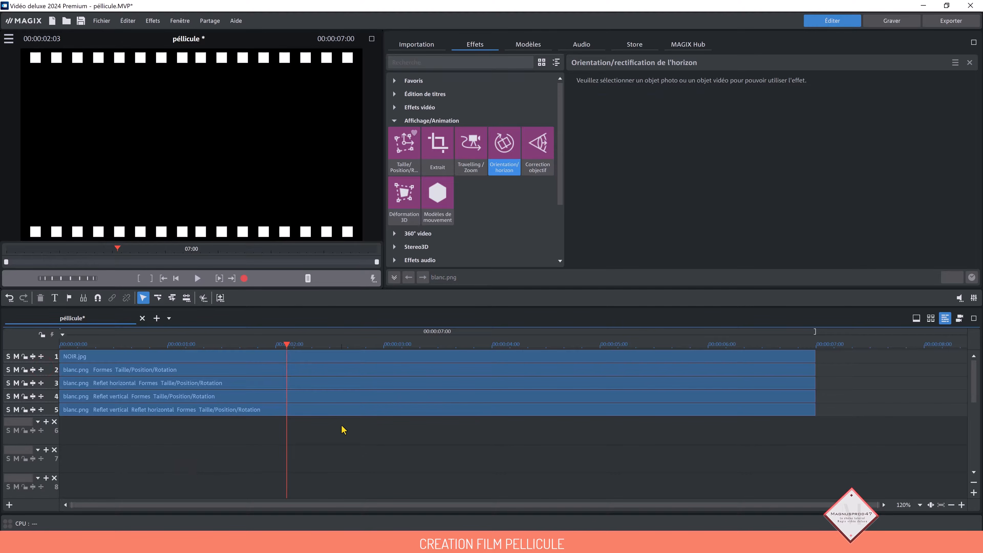
click(423, 44)
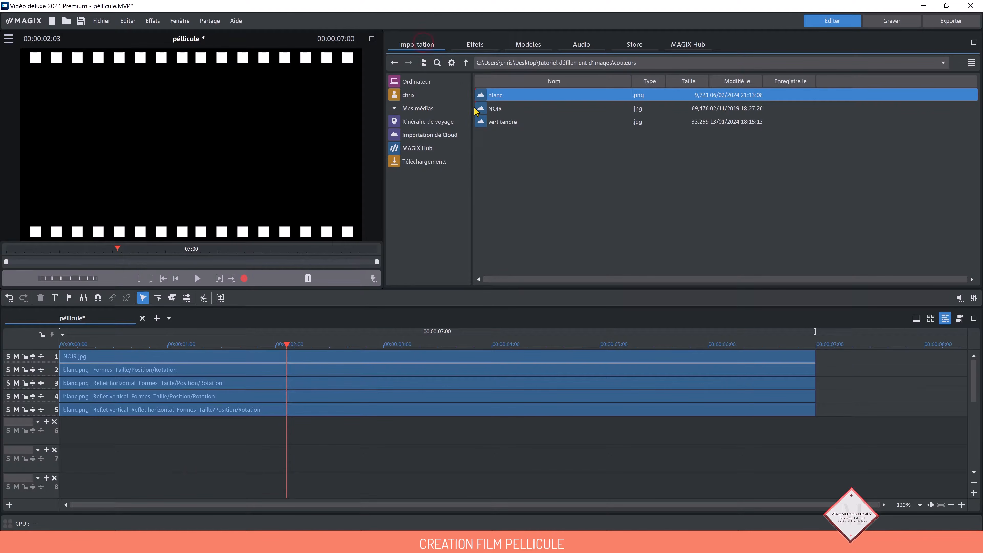
click(500, 122)
drag(506, 121, 77, 438)
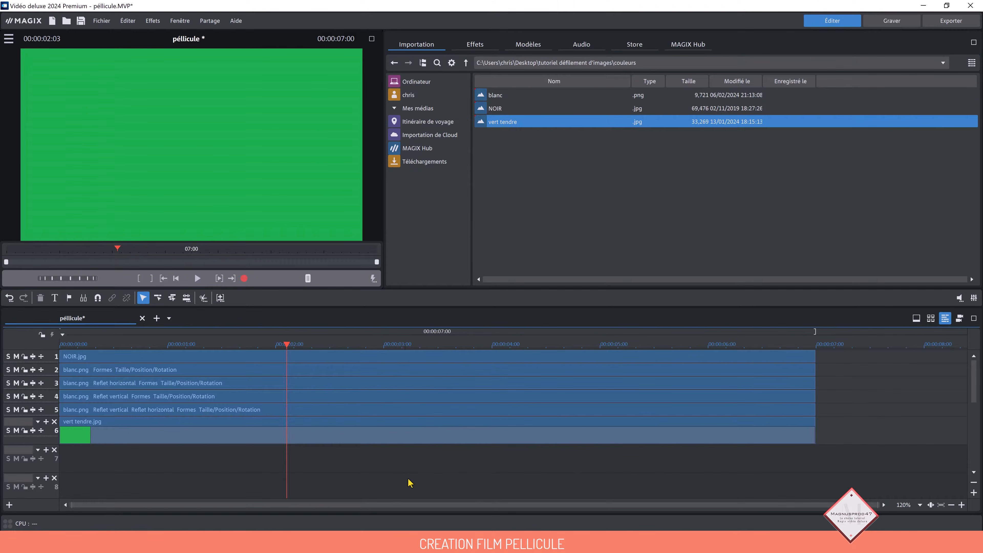
Apply the Formes effect to the vert tendre.jpg clip on track 6 and choose the Carré shape
click(475, 43)
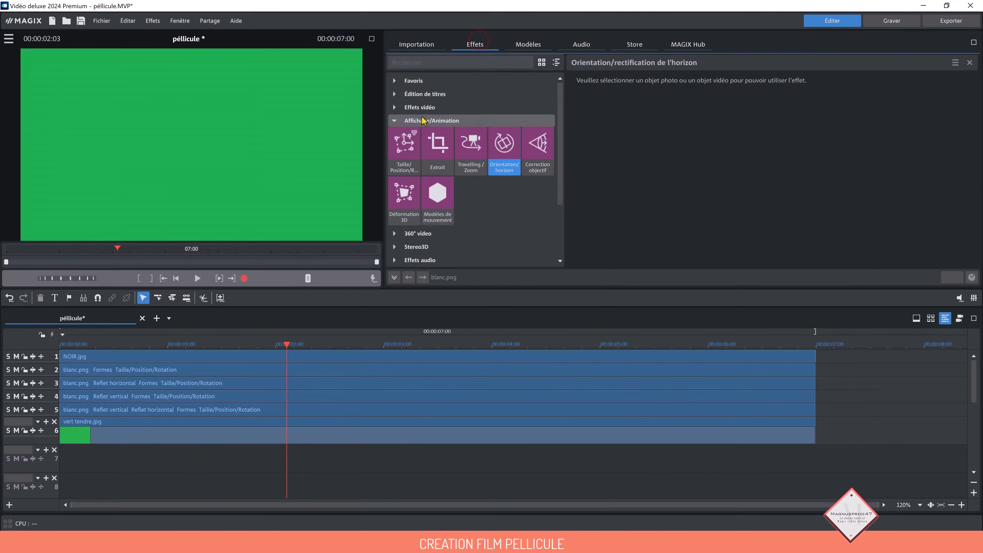
click(420, 107)
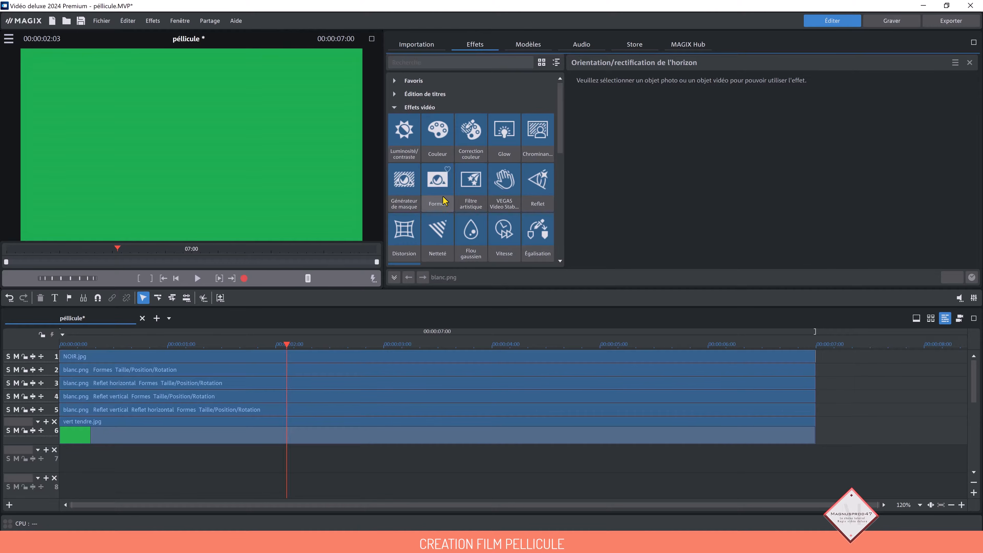
click(423, 437)
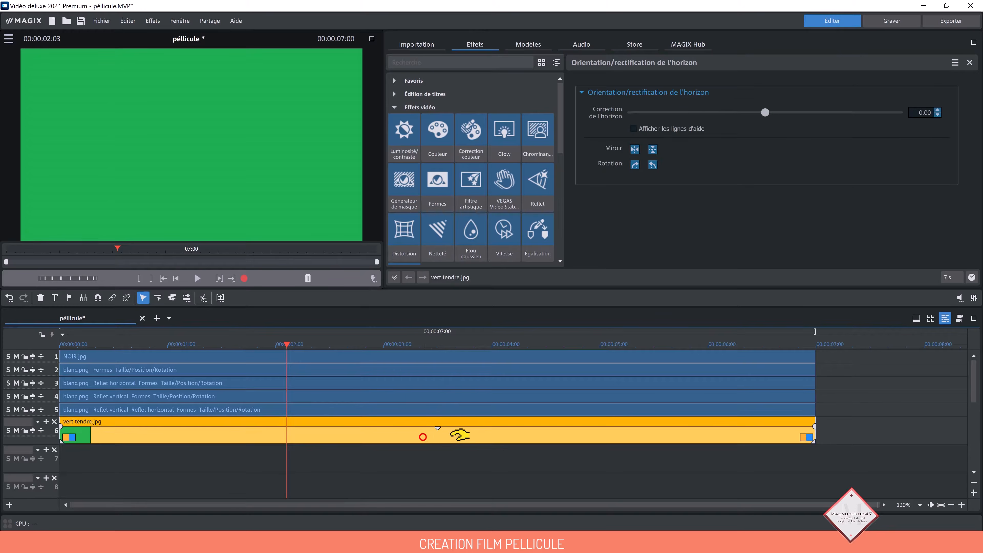
click(443, 196)
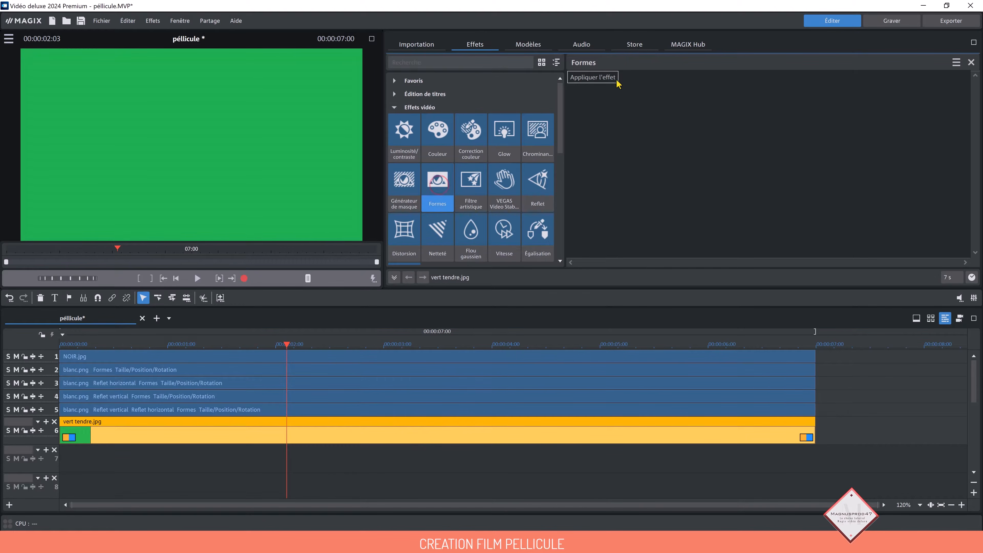
click(606, 78)
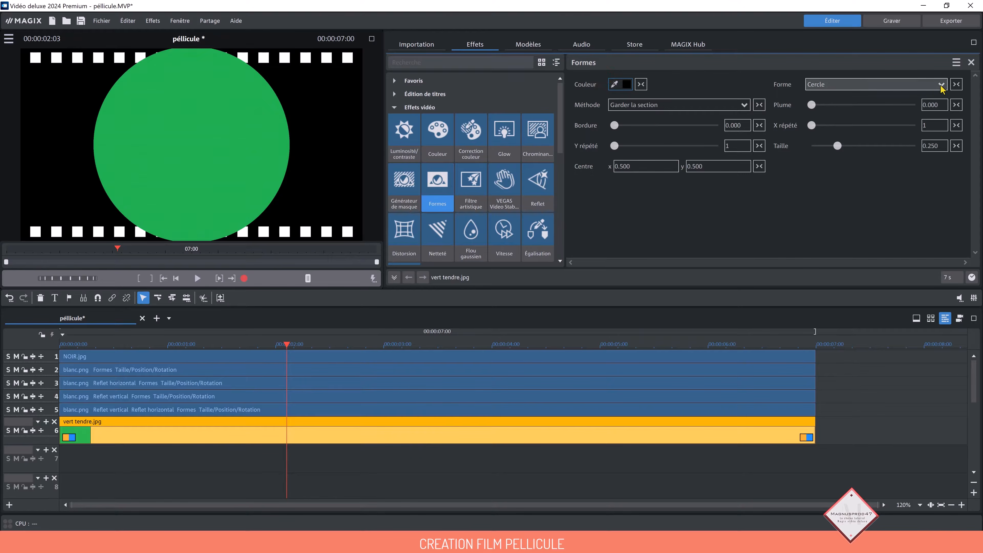
click(940, 84)
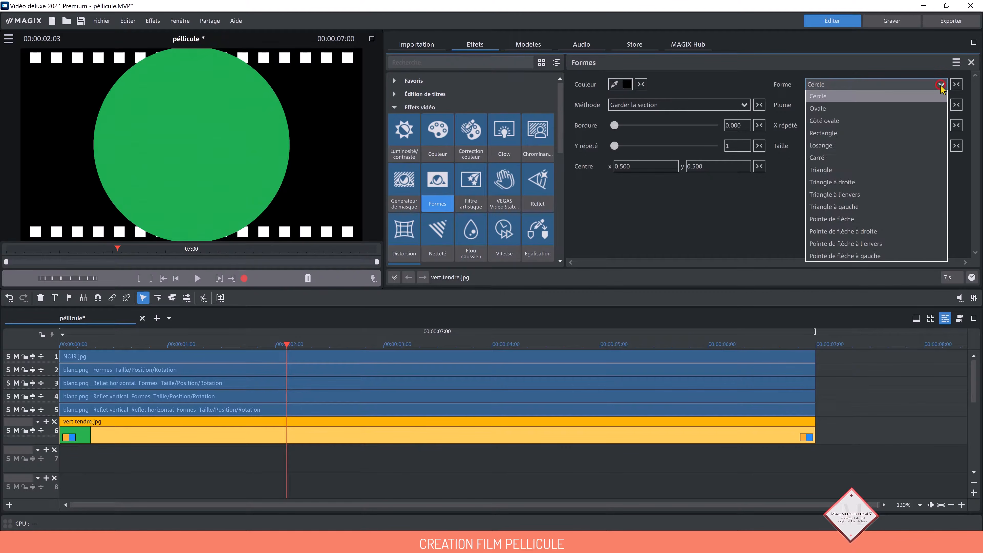
click(851, 155)
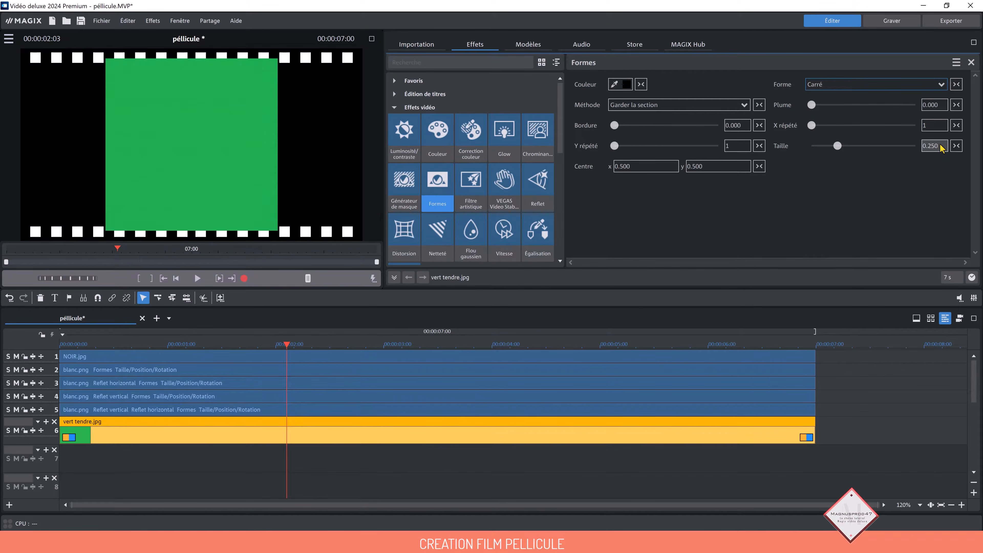
Set the size of the green square to 0.215
click(941, 148)
text(0)
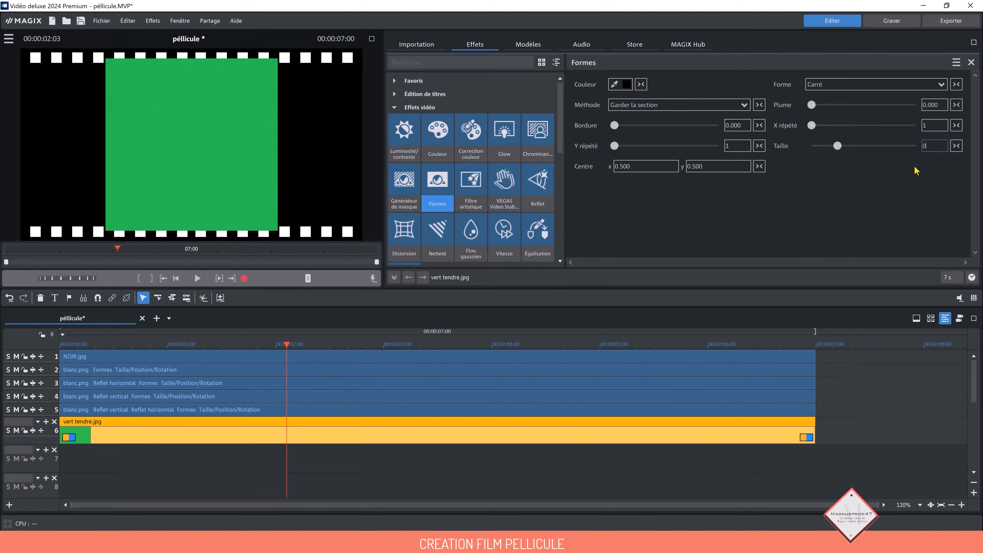
key(Return)
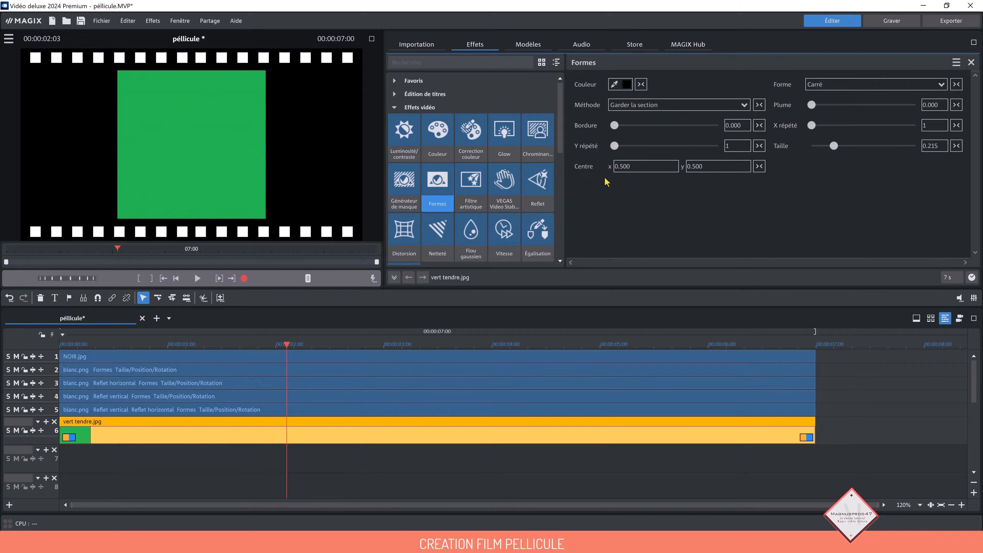
Set the x centre of the green square to 0.289 in the Formes effect
click(556, 62)
click(445, 121)
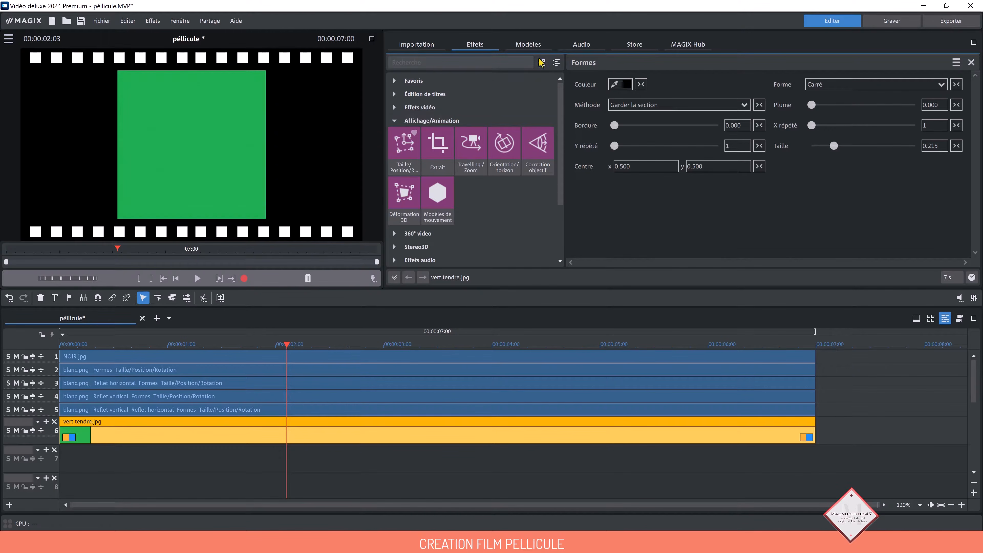
click(444, 107)
click(435, 201)
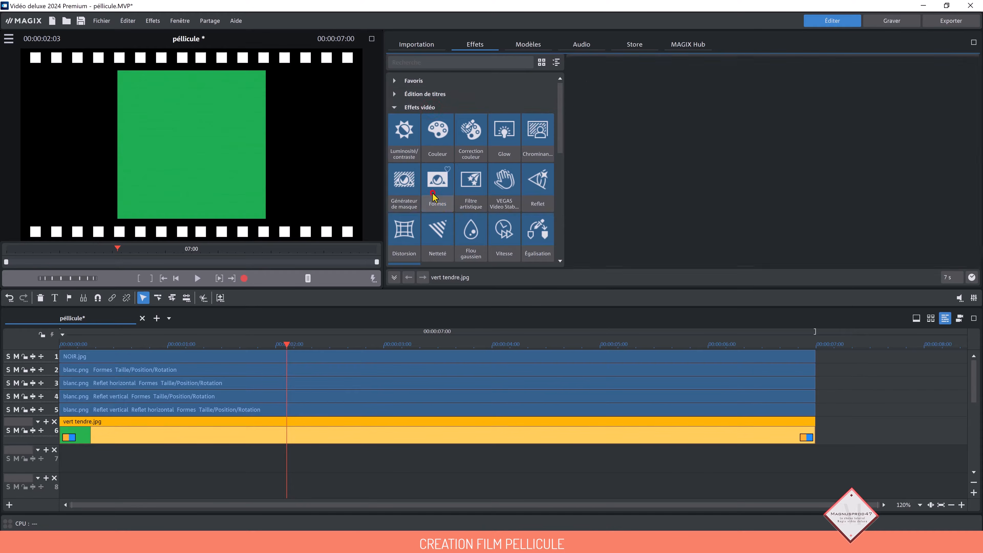
click(634, 167)
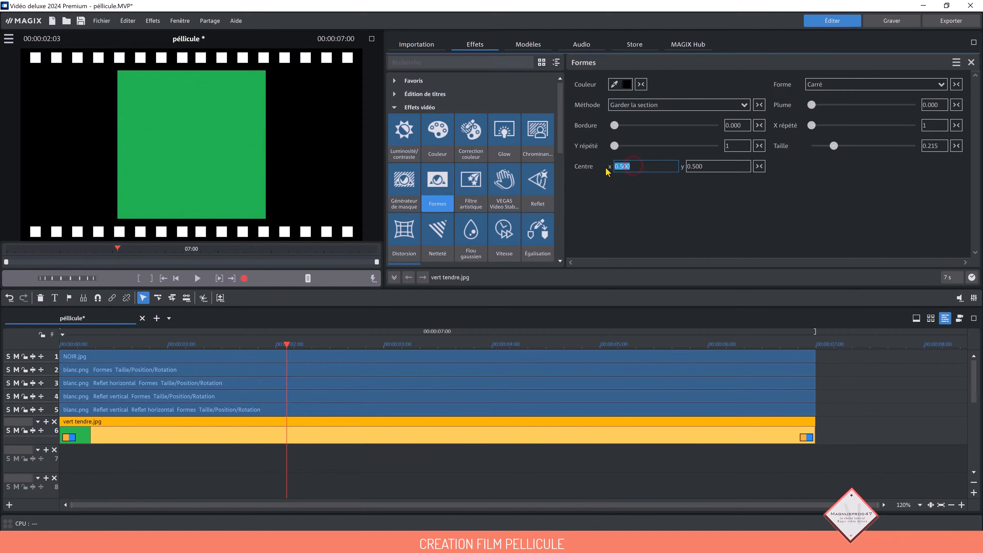
text(0.289)
click(554, 436)
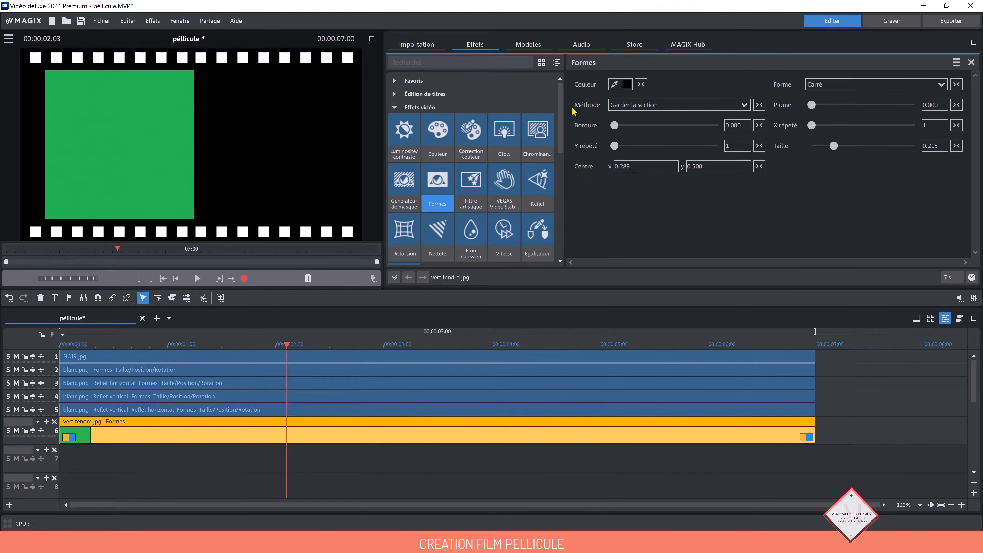
Apply the Taille/Position/Rotation effect to the vert tendre.jpg clip and set its horizontal position to -125 px
click(556, 62)
click(446, 120)
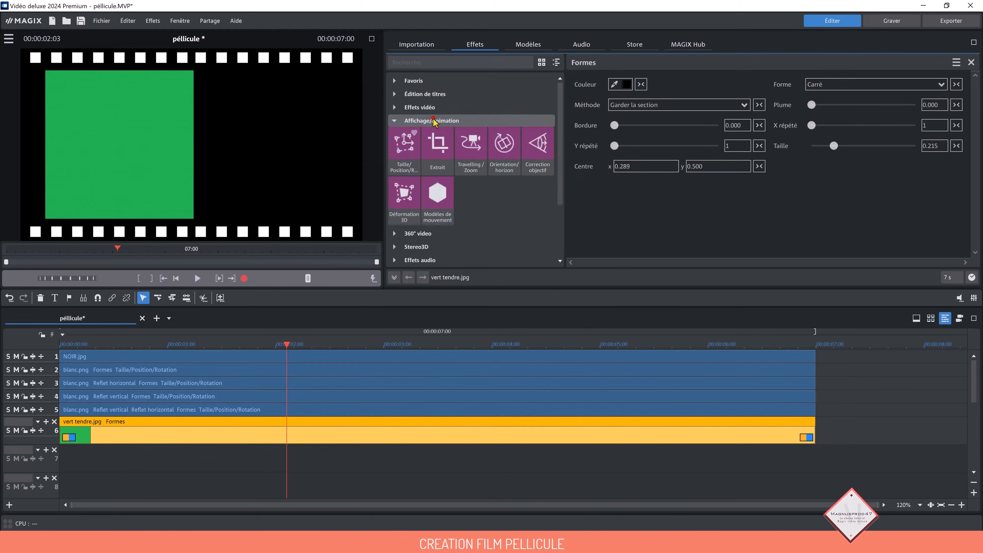
click(406, 157)
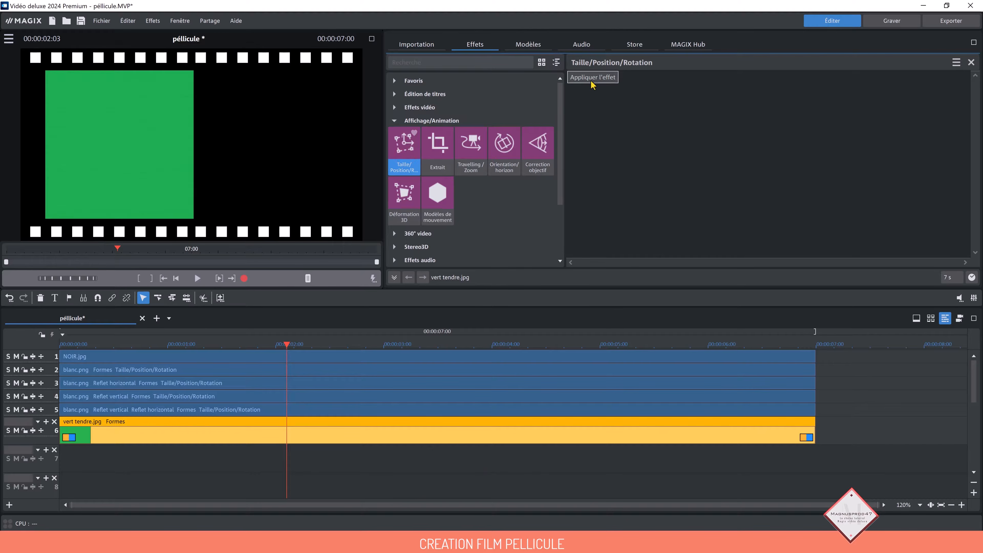
click(591, 79)
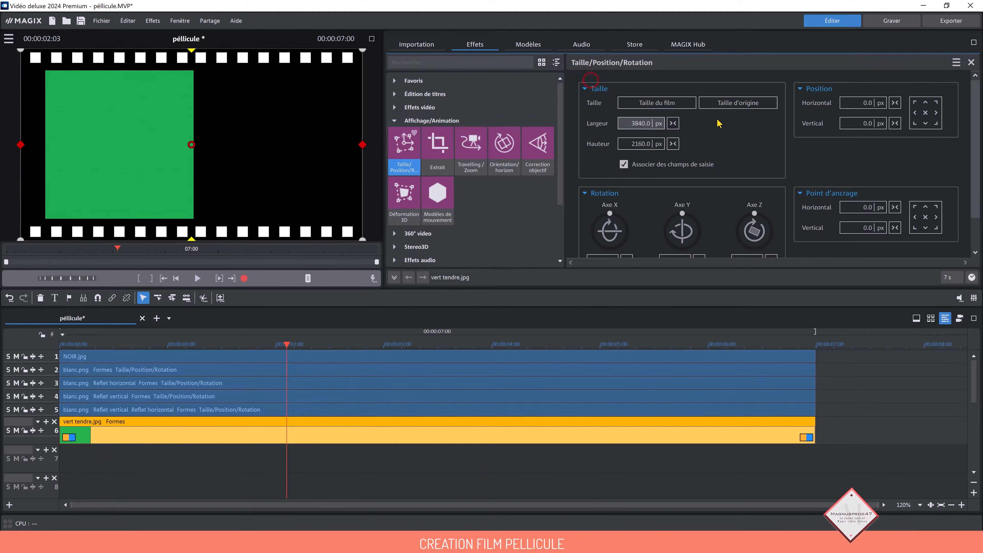
click(858, 103)
key(BackSpace)
key(Return)
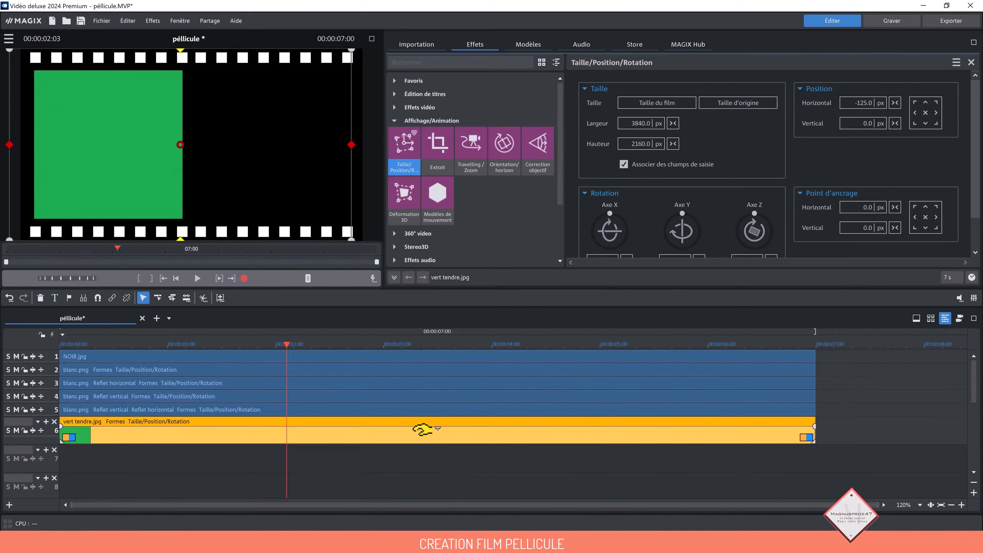
Duplicate the vert tendre.jpg clip onto track 7, aligned at the start, and mirror the copy horizontally
drag(424, 437, 239, 458)
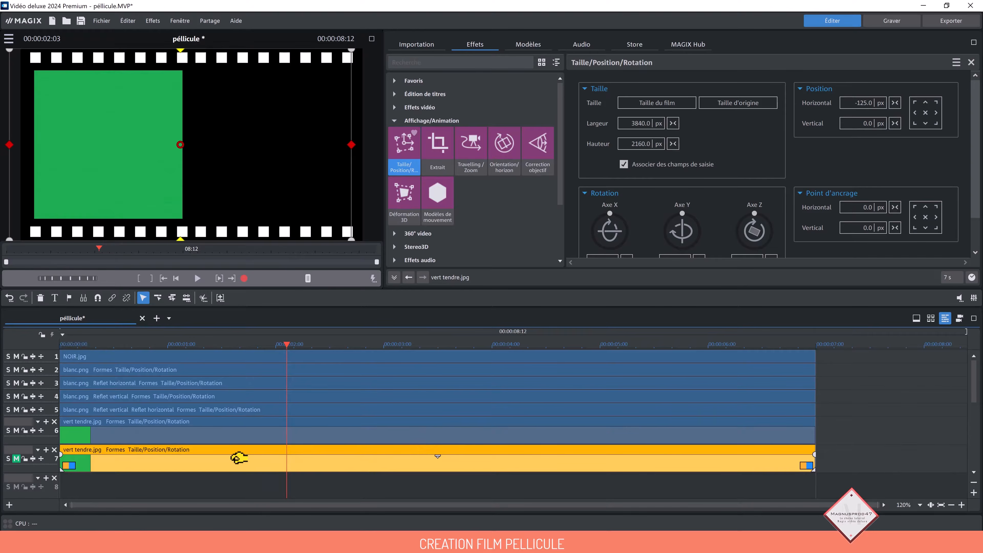
click(505, 159)
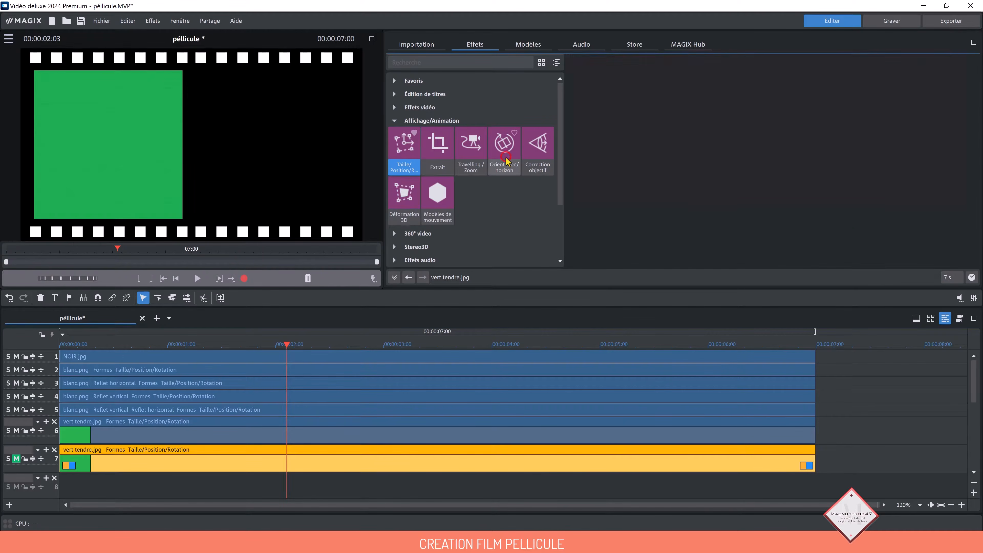
click(634, 149)
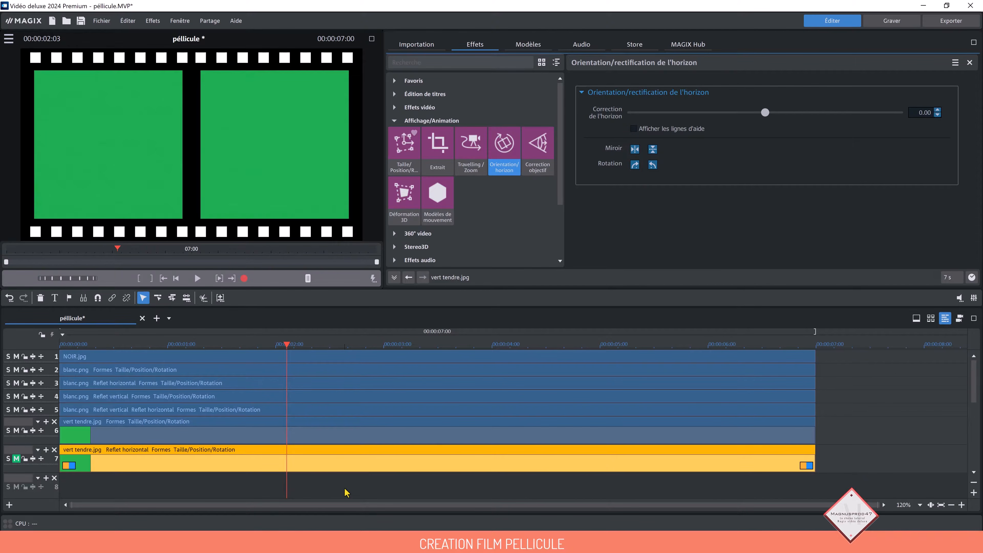
Export the current frame as a 3840x2160 JPEG named péllicule.jpg in the trame pellicule folder
click(101, 21)
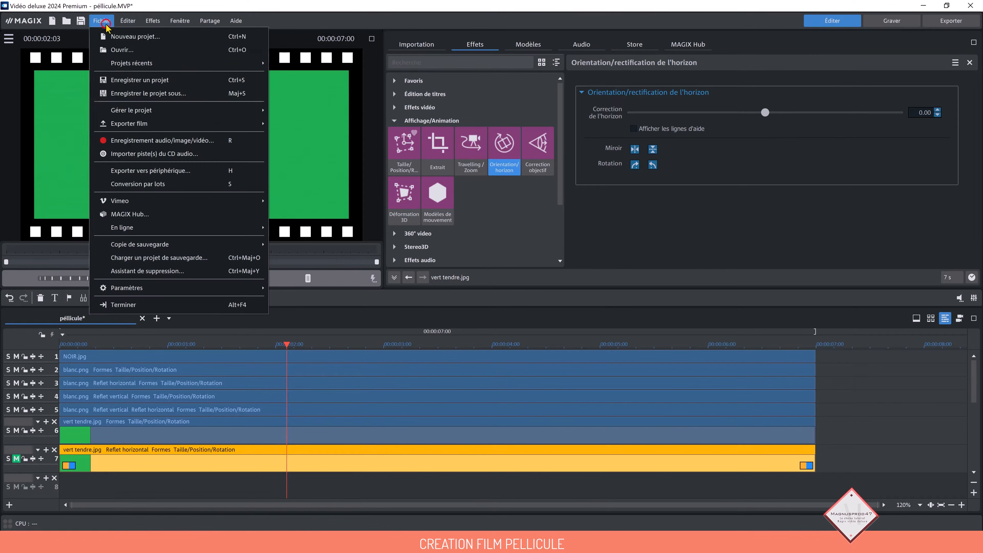
mouse_move(131, 124)
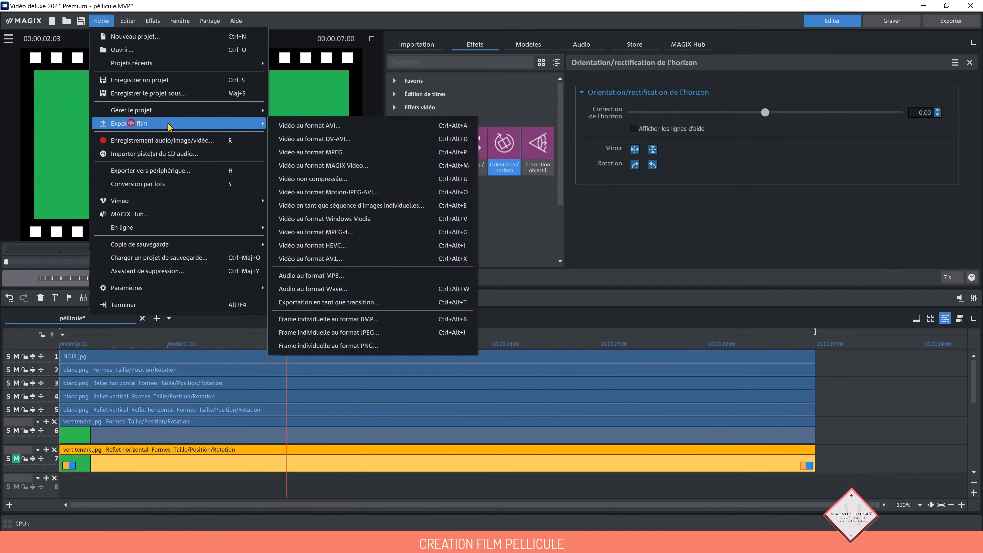
click(353, 332)
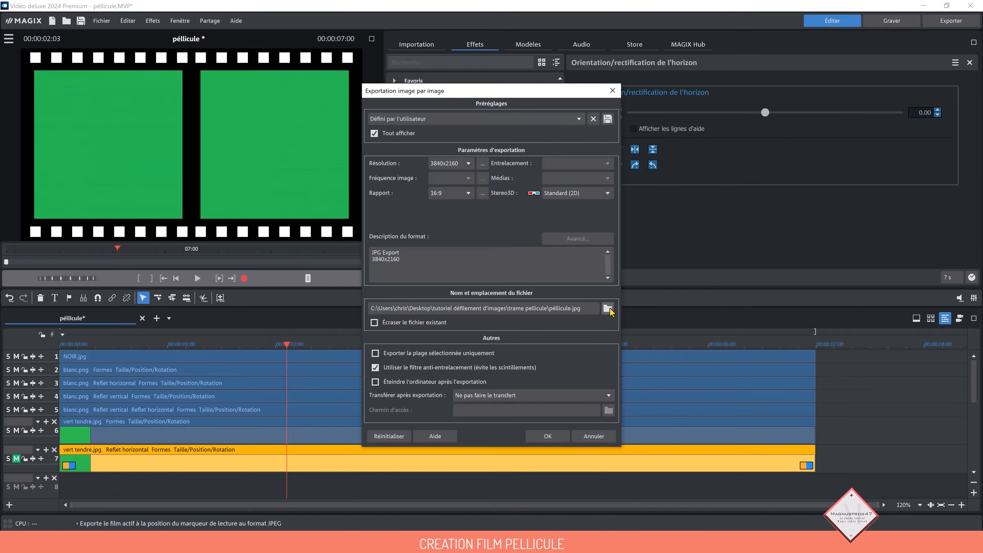
click(607, 308)
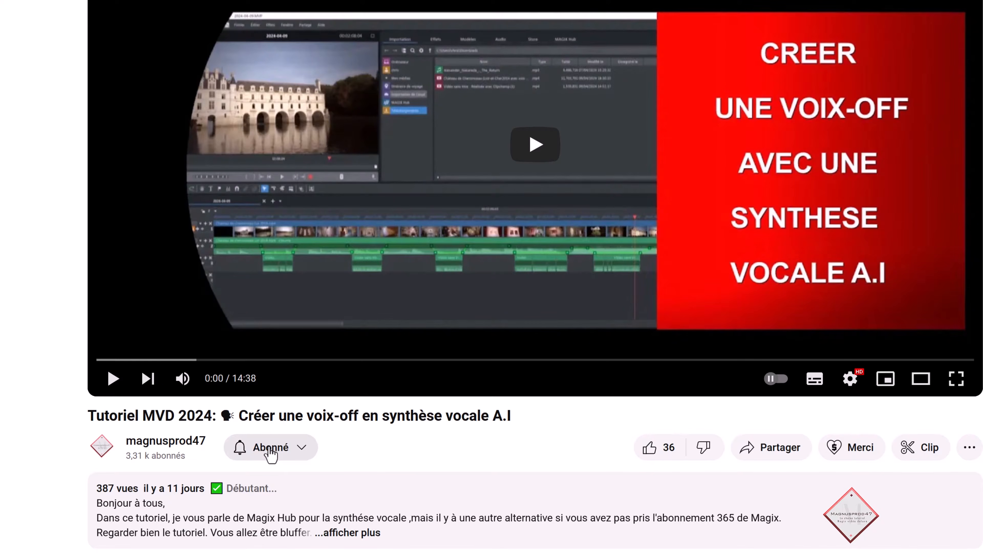
Switch to the YouTube video page, set the channel's notifications to Toutes and like the video
click(271, 452)
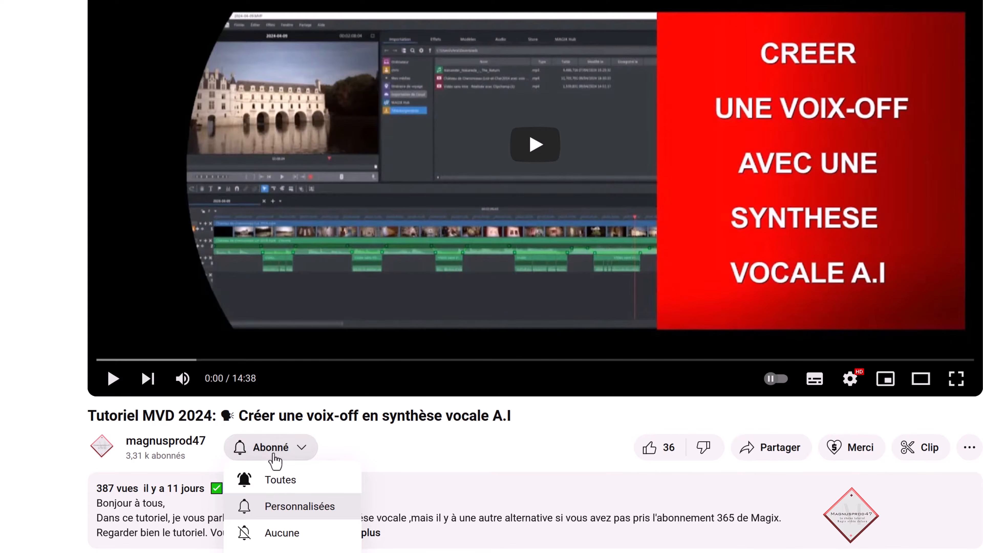
click(279, 482)
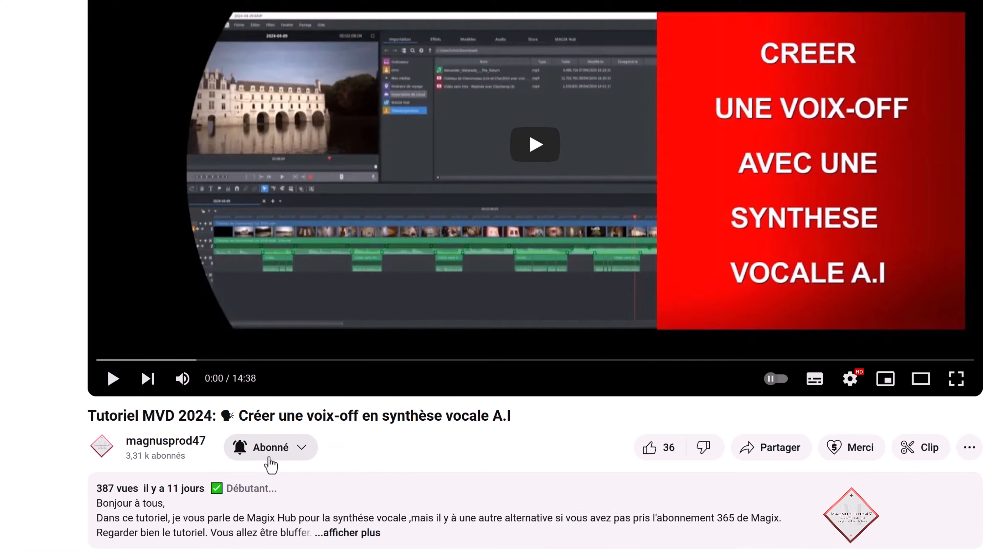
click(650, 449)
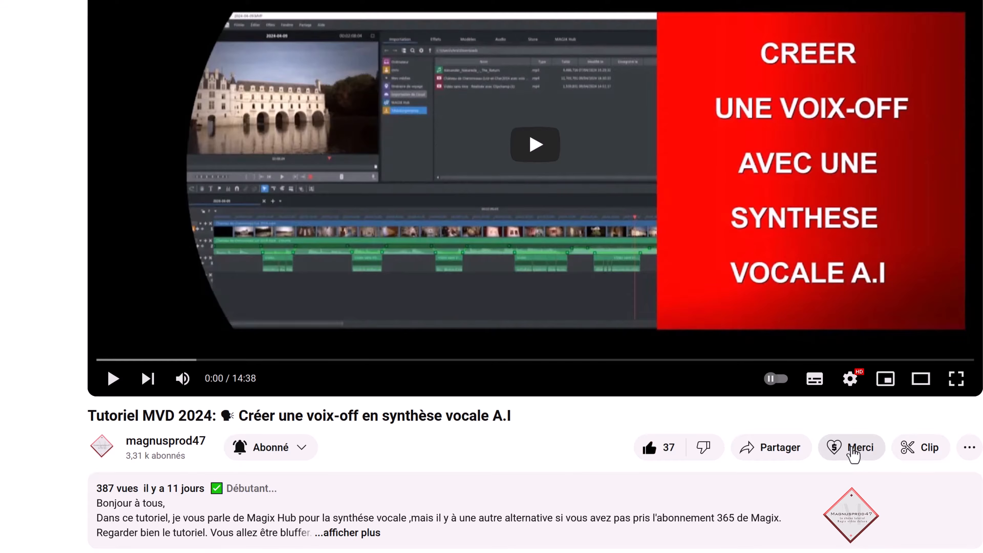
Open the Super Thanks purchase for the channel and try support amounts of 25,00 € and 2,00 €
click(848, 453)
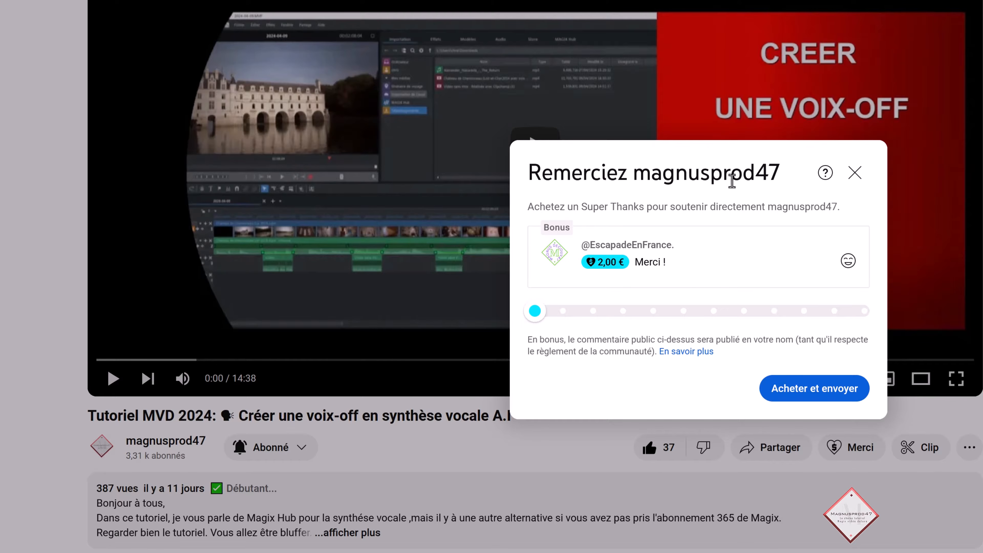
drag(564, 321, 685, 321)
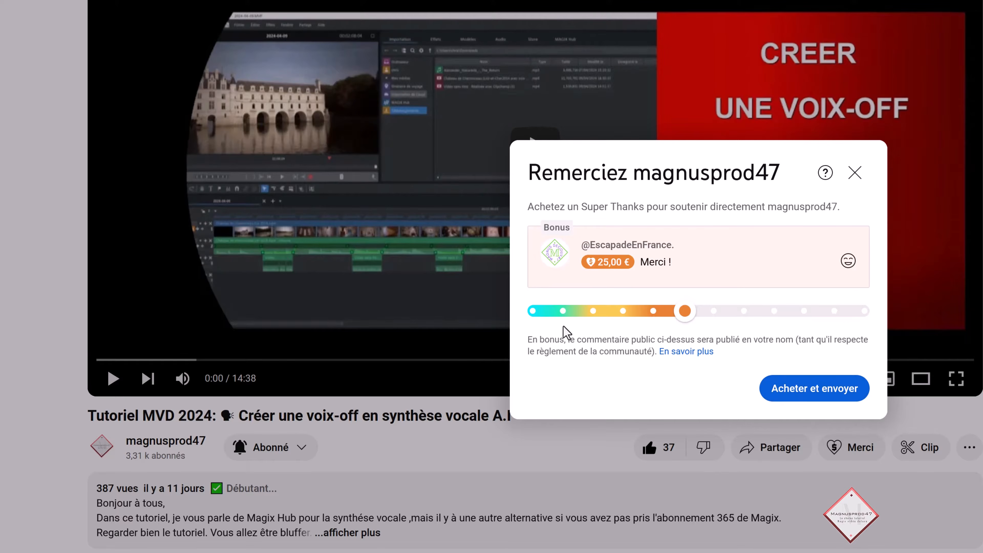
click(535, 313)
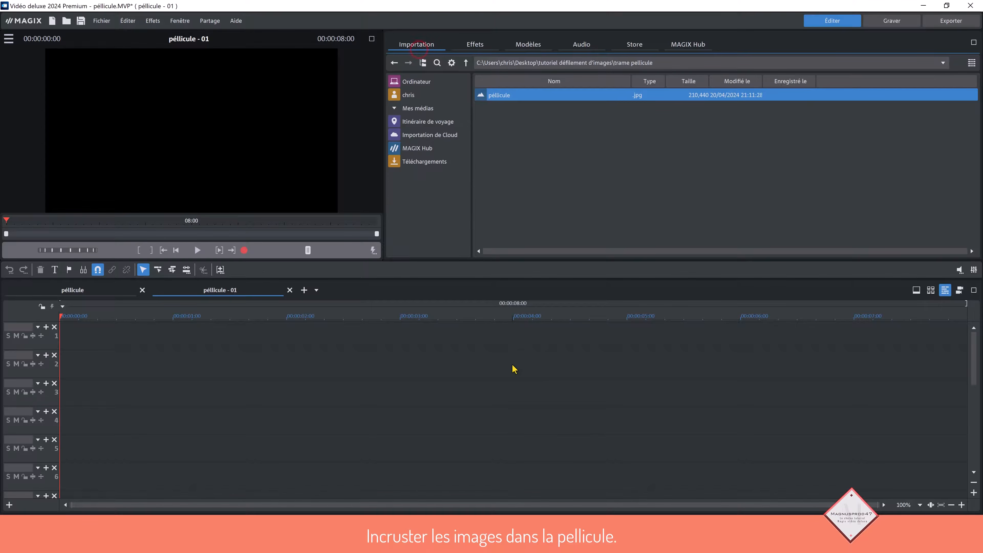
Switch back to Vidéo deluxe, place péllicule.jpg at the start of track 1 and scale its width to 50% with Taille/Position/Rotation
drag(537, 95, 99, 344)
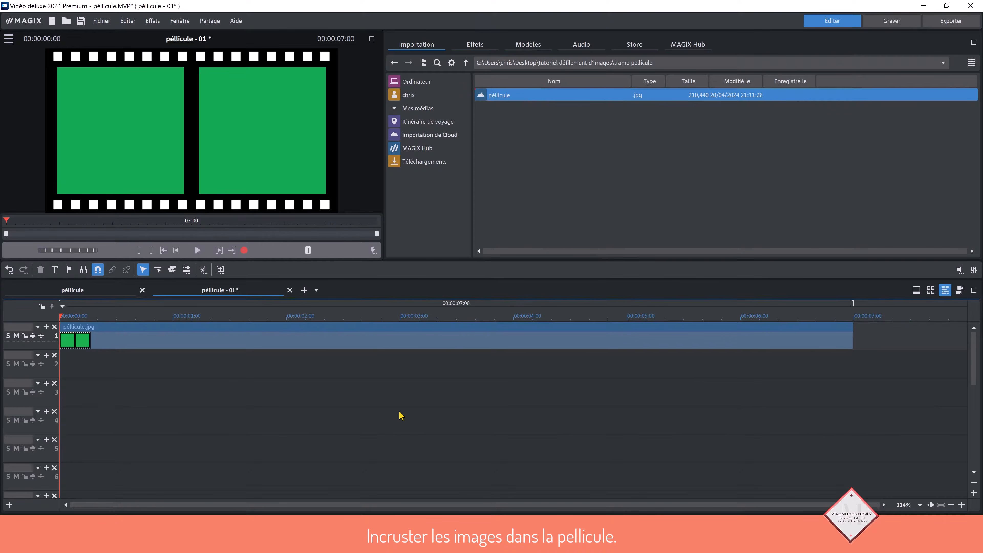
click(394, 337)
click(476, 44)
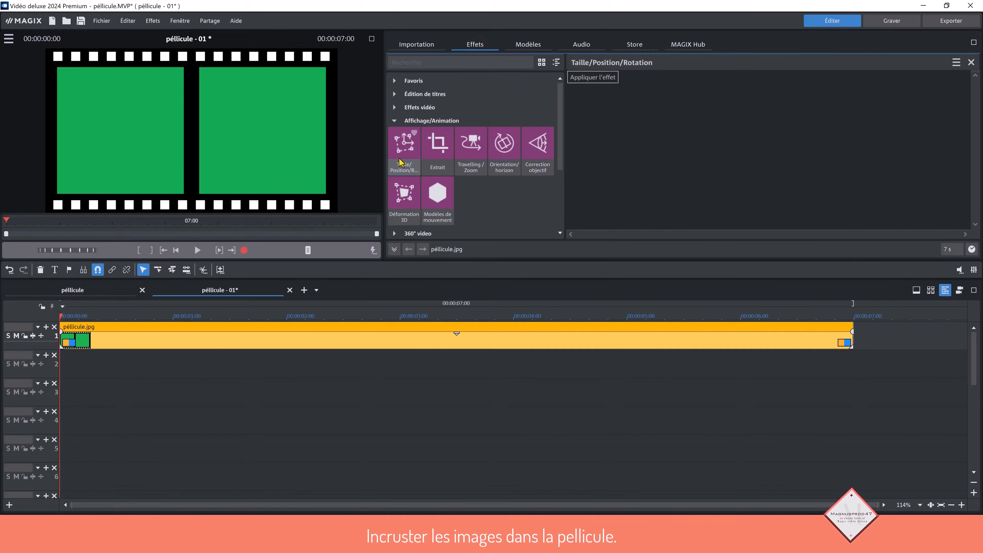
click(588, 78)
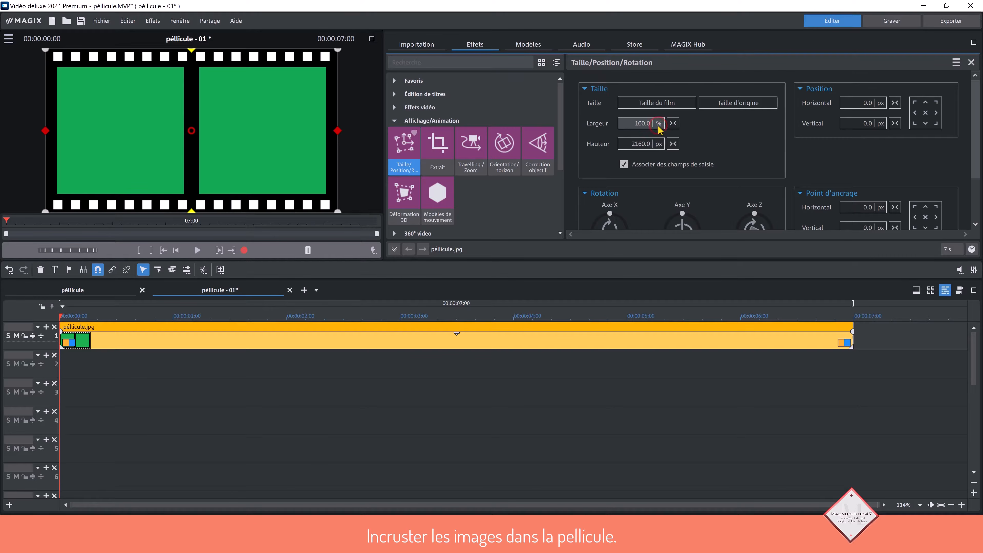
click(626, 123)
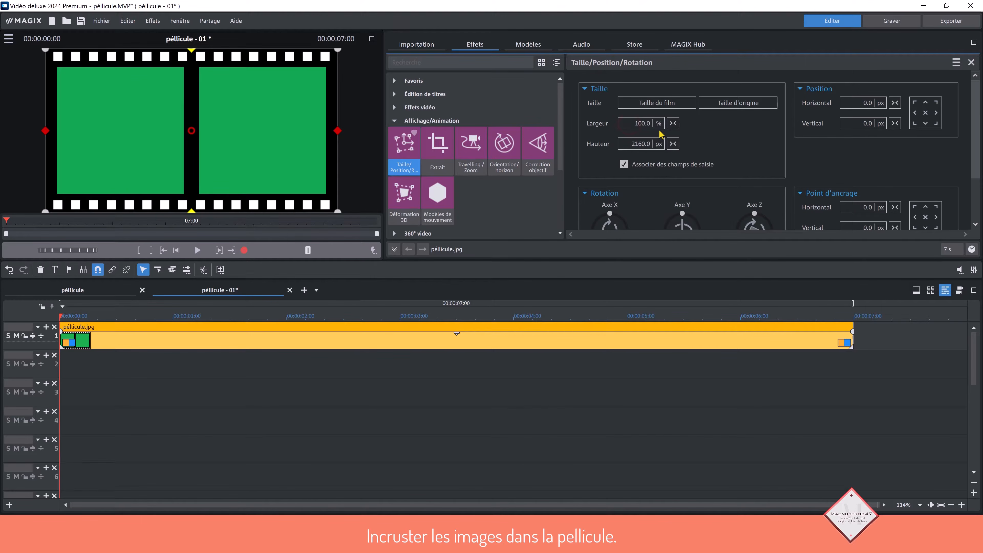
text(50)
key(Return)
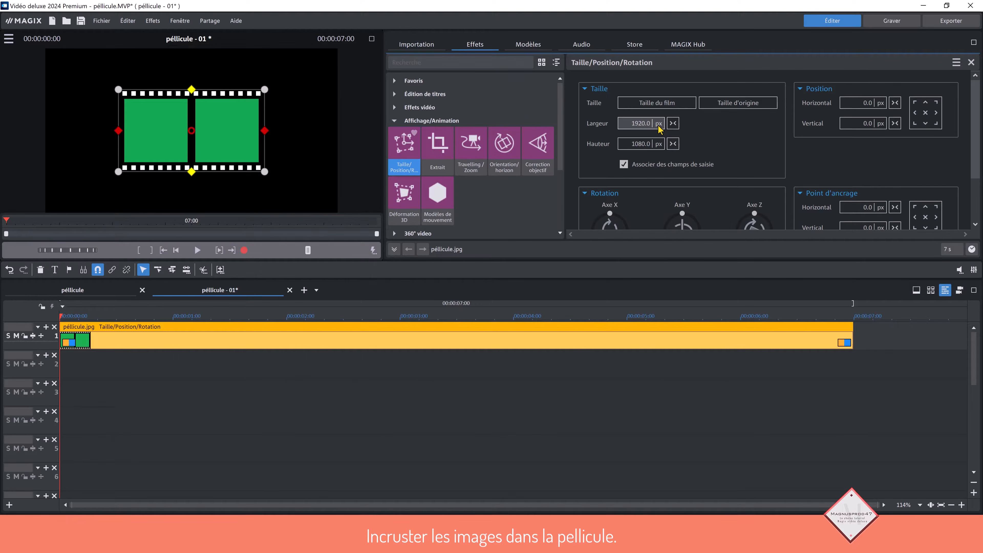
Set the horizontal position of péllicule.jpg on track 1 to -947 px
click(870, 104)
text(-45)
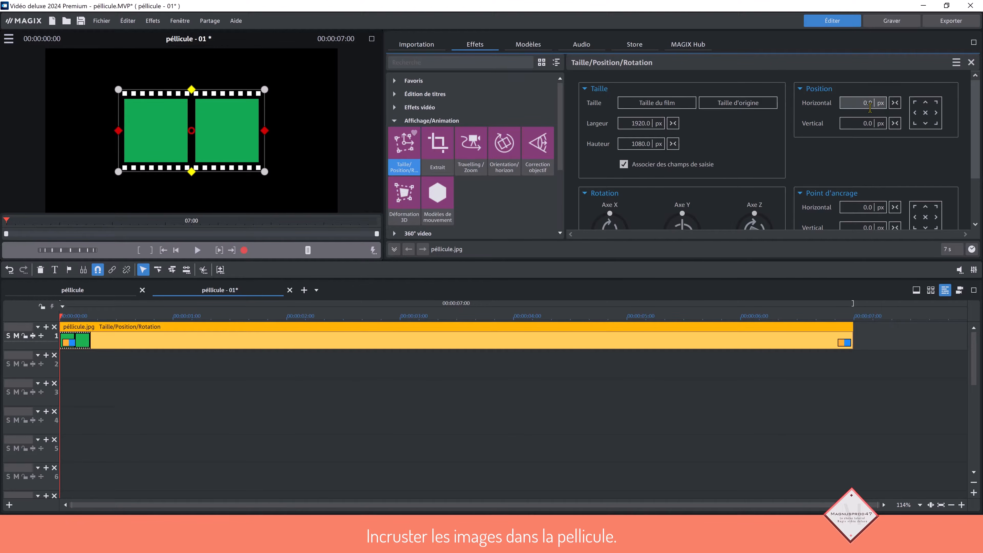
key(Return)
click(851, 105)
text(-655)
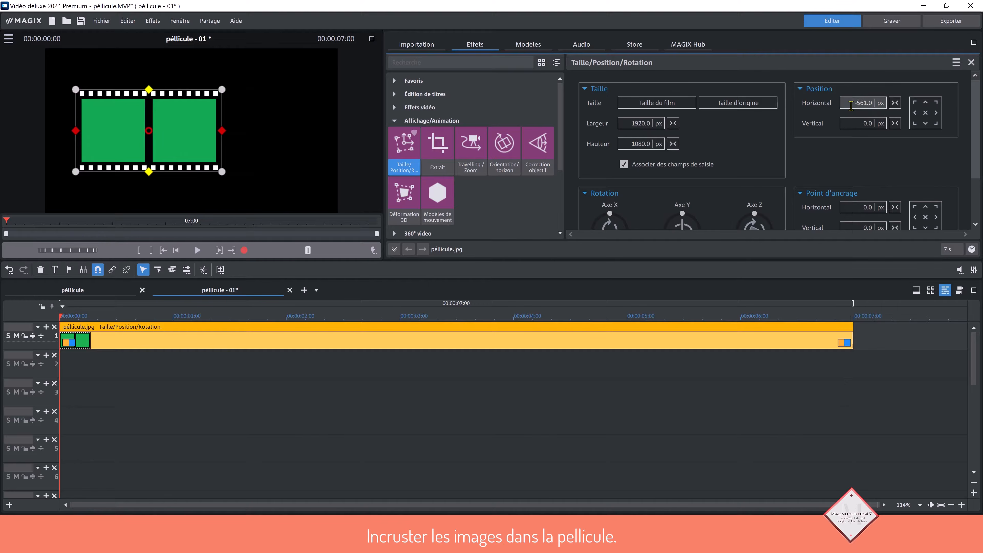
key(Return)
text(-945)
key(Return)
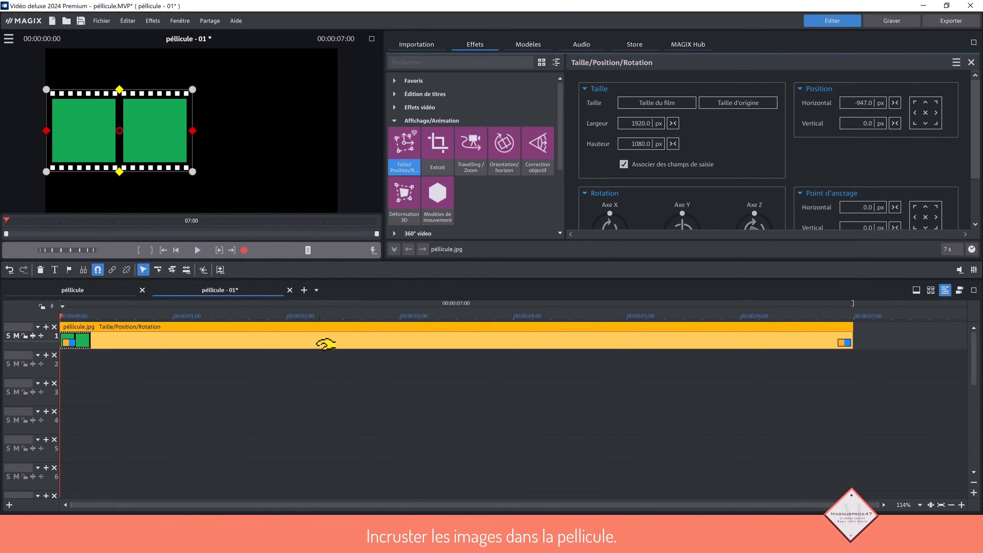
Duplicate the péllicule.jpg clip and place the copy at the start of track 2
click(325, 342)
key(d)
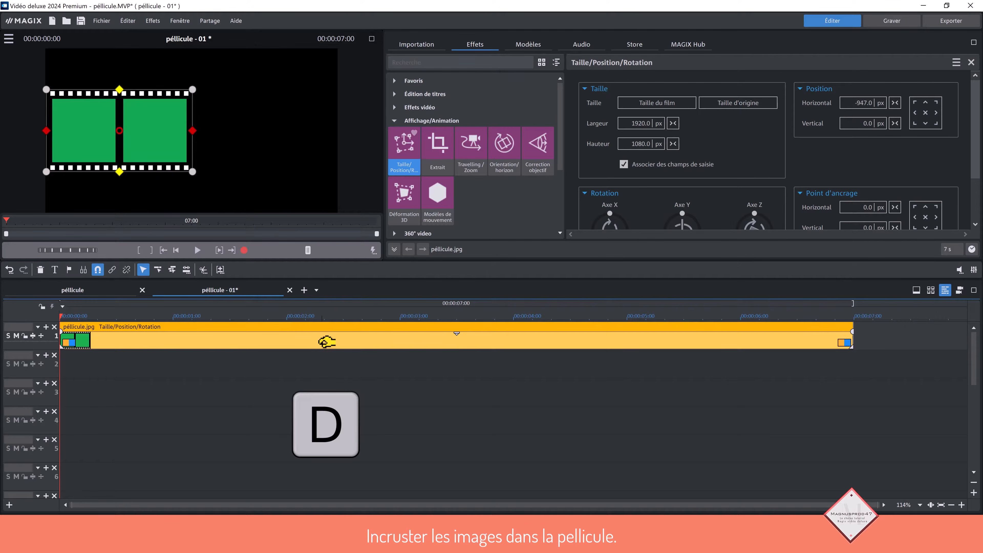
drag(325, 341, 176, 365)
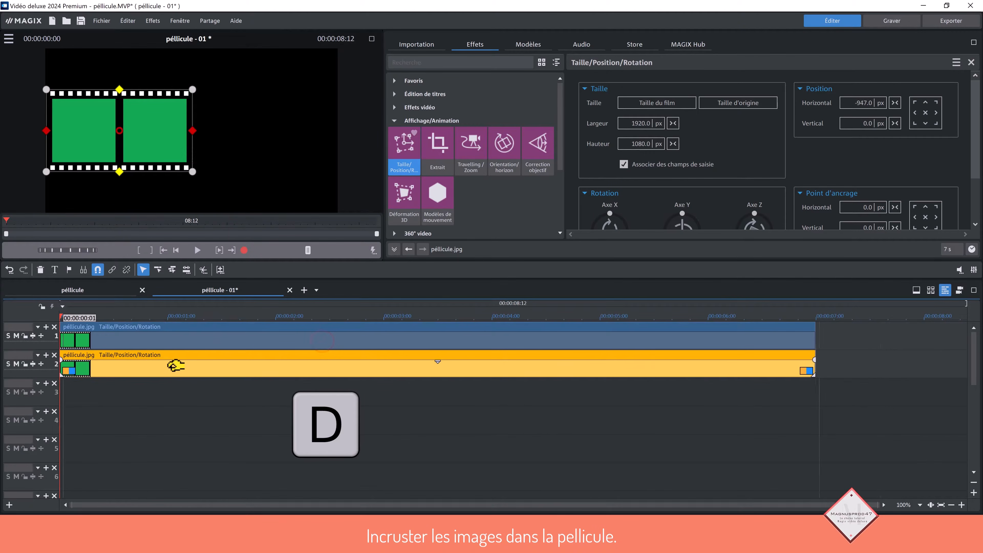
click(263, 362)
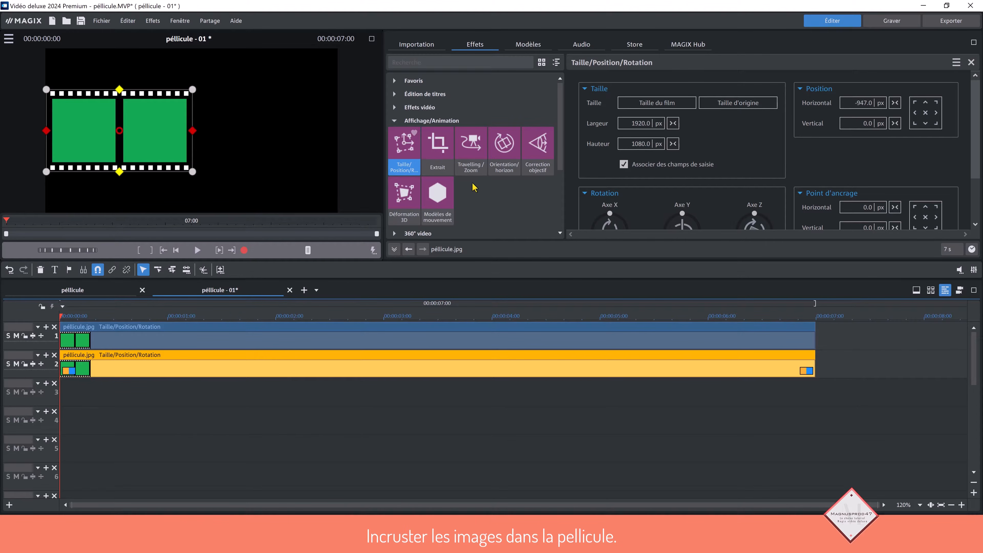
Mirror the track 2 copy horizontally with Orientation/horizon and check the gap between the two strips in the enlarged preview
click(509, 165)
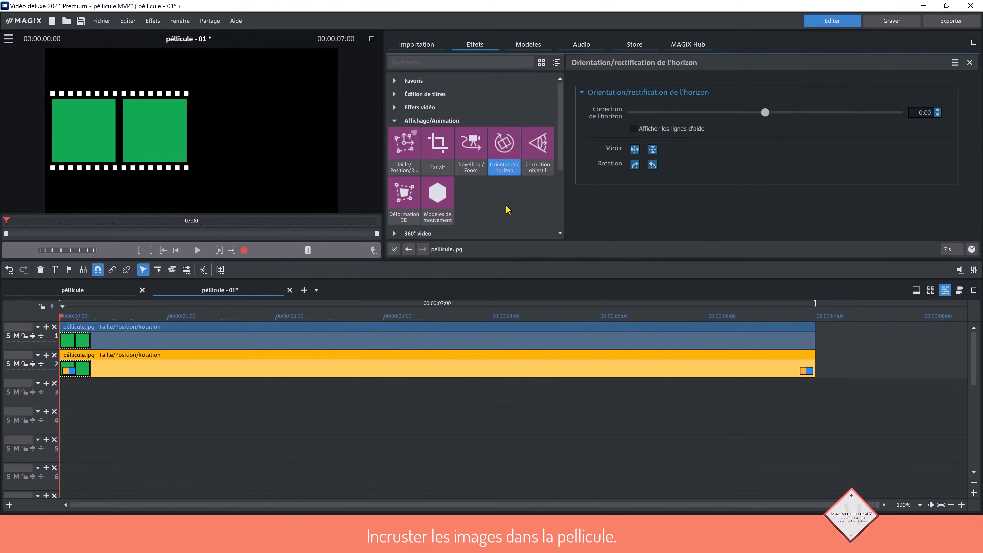
click(634, 149)
key(alt+Return)
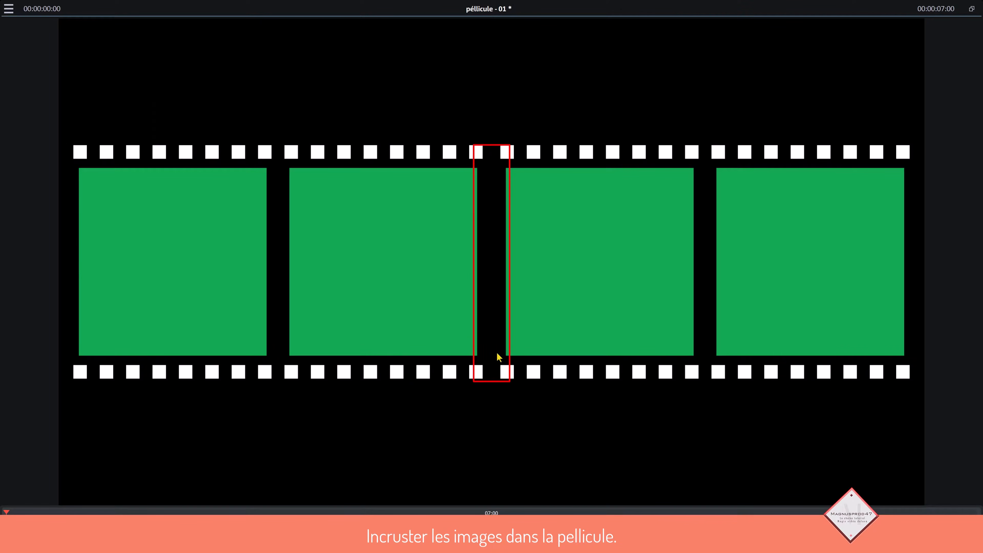
click(973, 9)
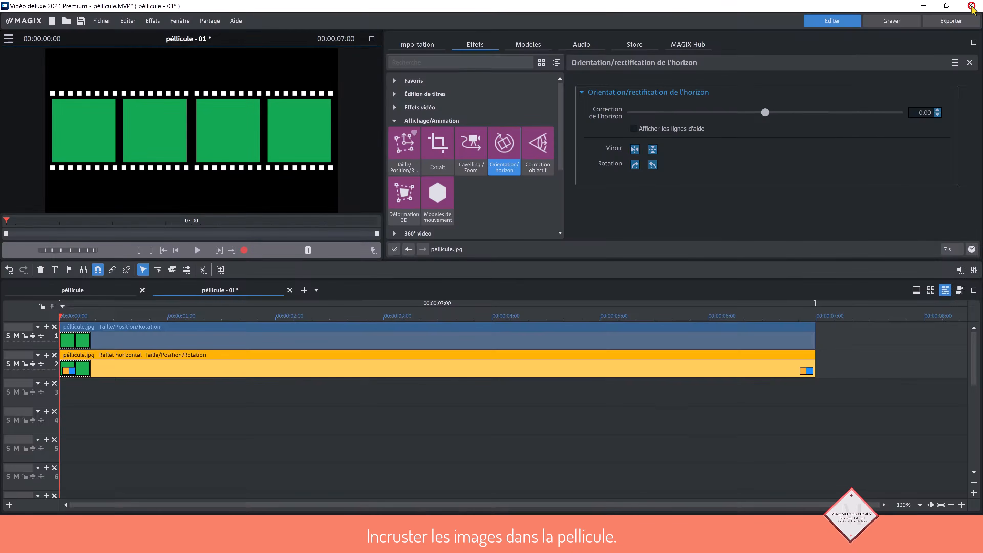
Set the horizontal position of the unmirrored péllicule.jpg clip on track 1 to -940 px
drag(232, 366, 235, 343)
click(399, 155)
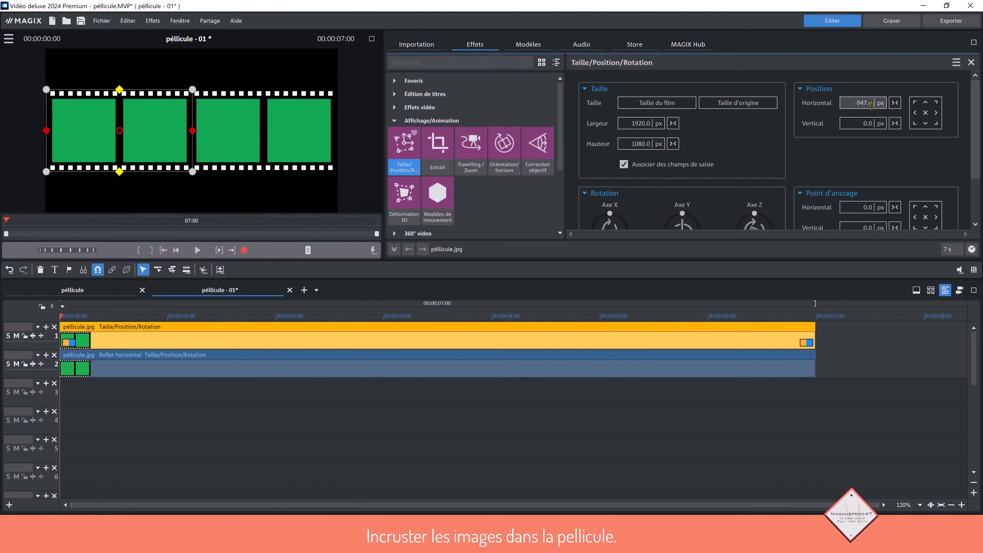
scroll(870, 104, down, 5)
scroll(871, 104, up, 11)
scroll(870, 105, up, 2)
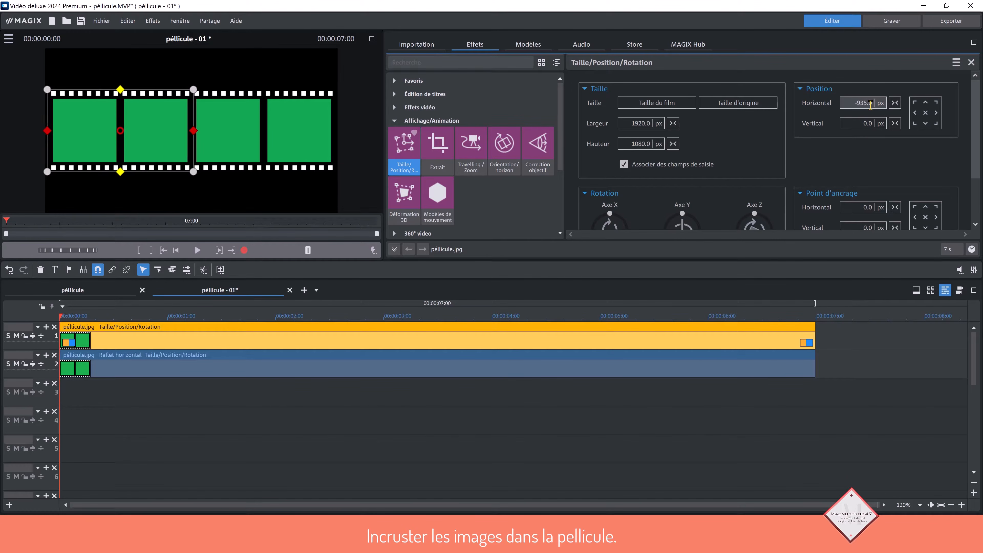
scroll(871, 104, down, 4)
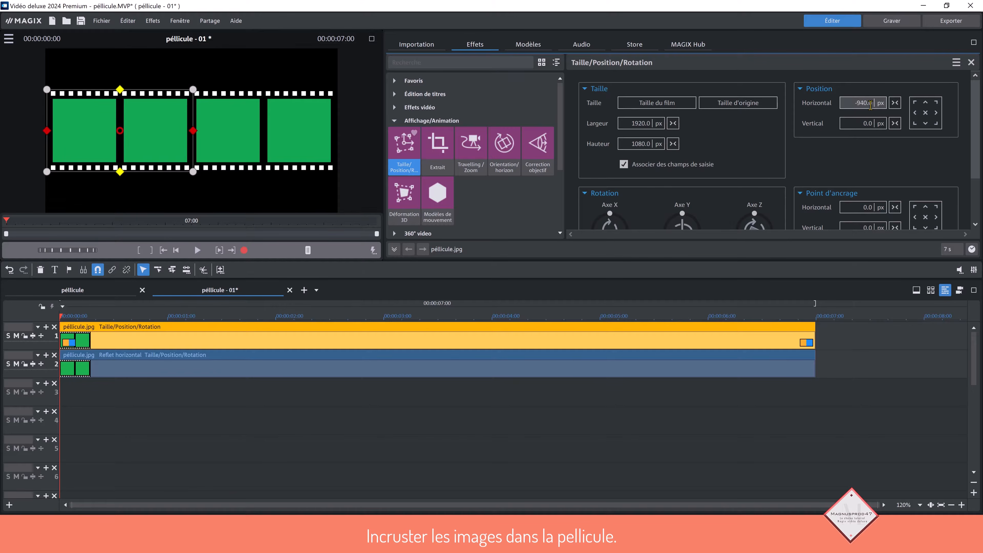
click(236, 379)
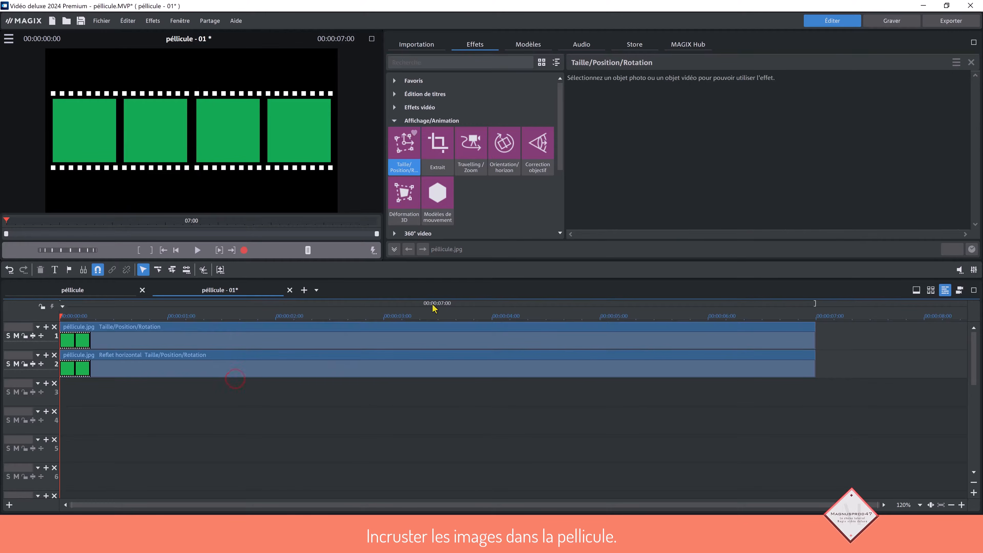
Set the mirrored track 2 clip's horizontal position to -922.1 px and check the join between the strips in the enlarged preview
click(417, 369)
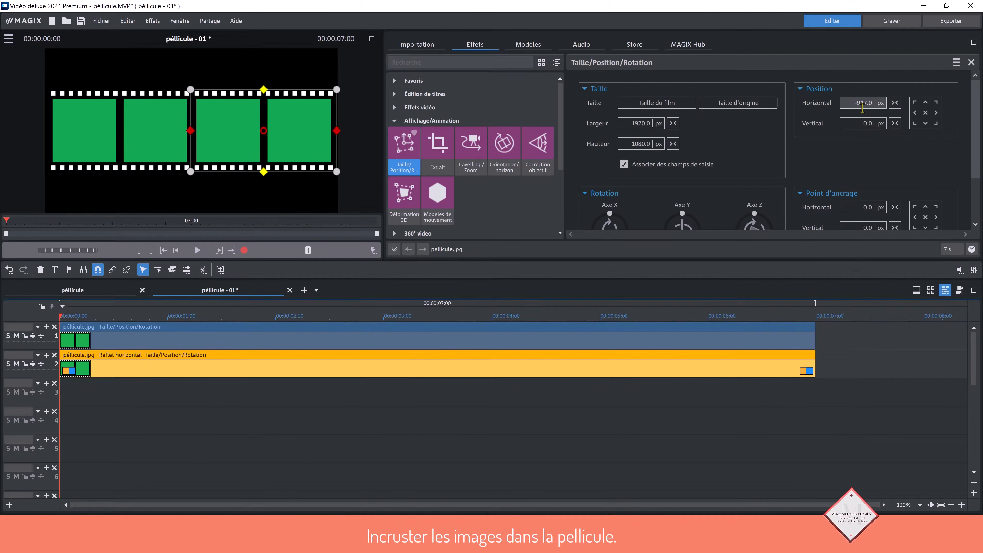
scroll(865, 109, down, 2)
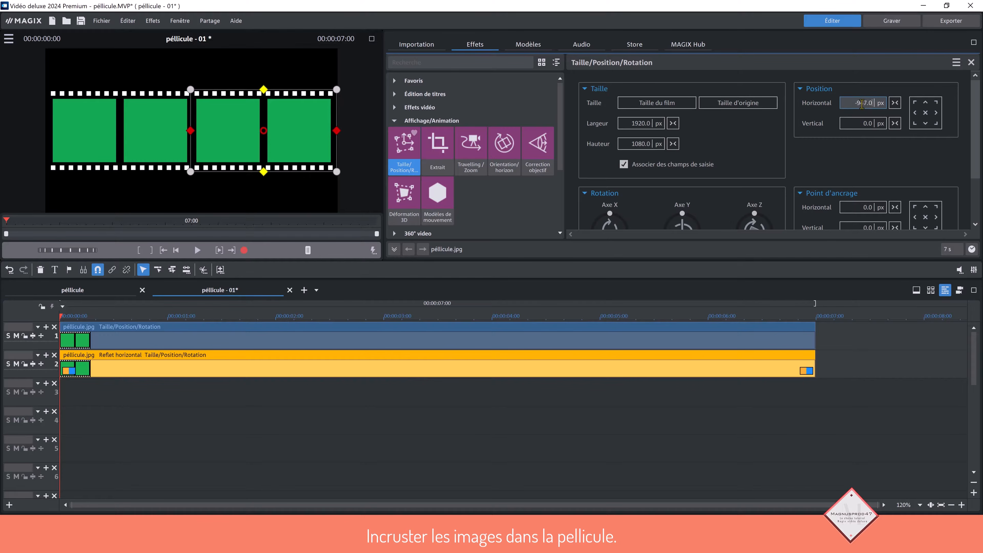
scroll(856, 102, up, 5)
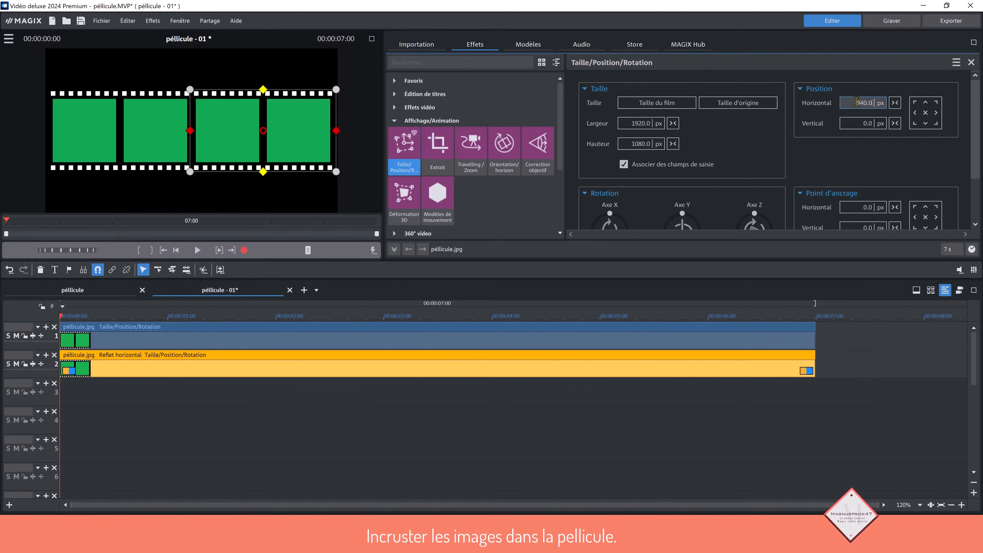
scroll(856, 102, up, 10)
scroll(856, 103, up, 4)
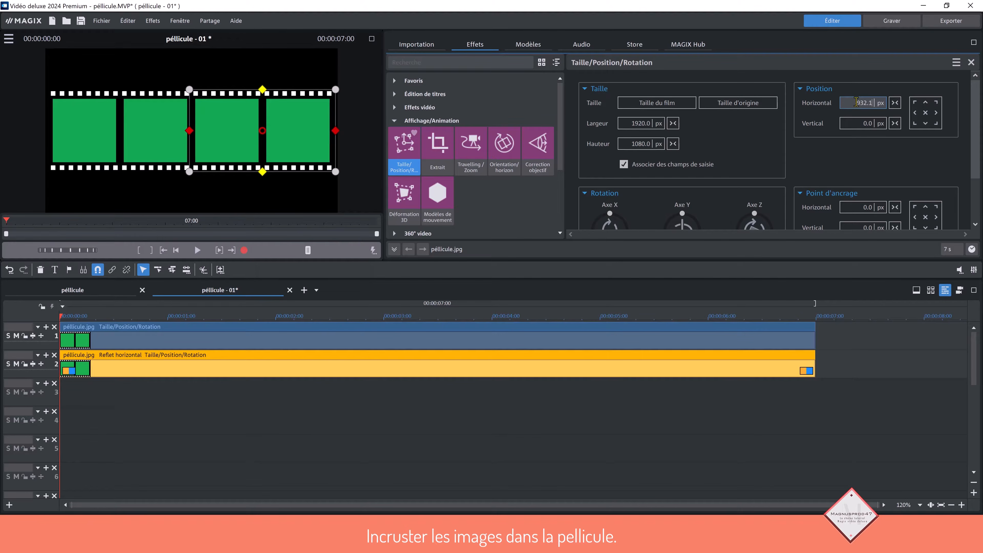
scroll(856, 102, up, 1)
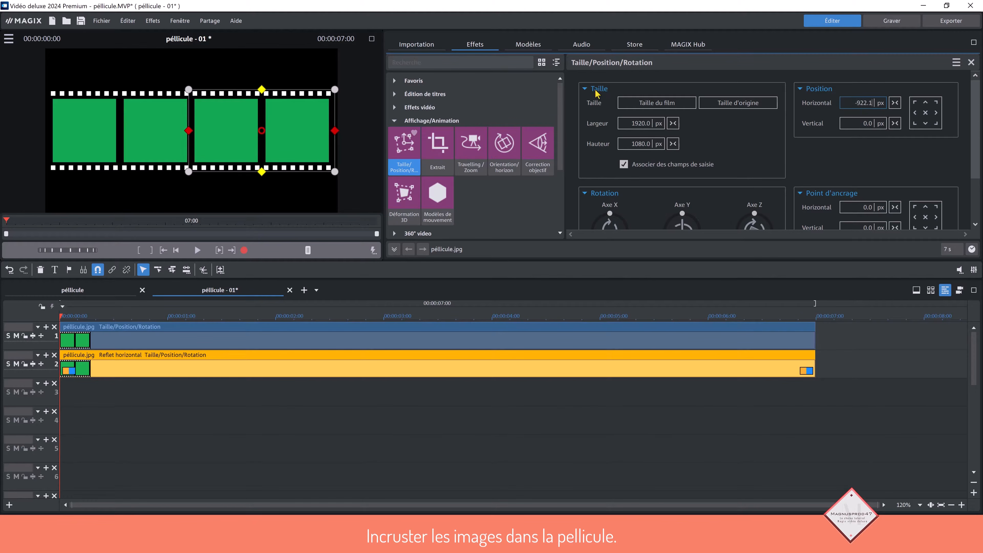
click(372, 39)
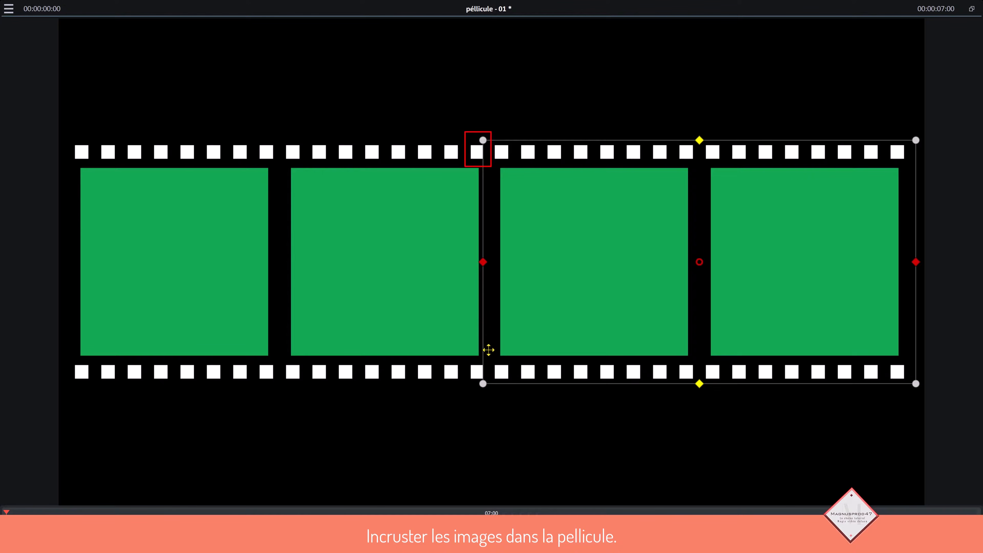
click(553, 433)
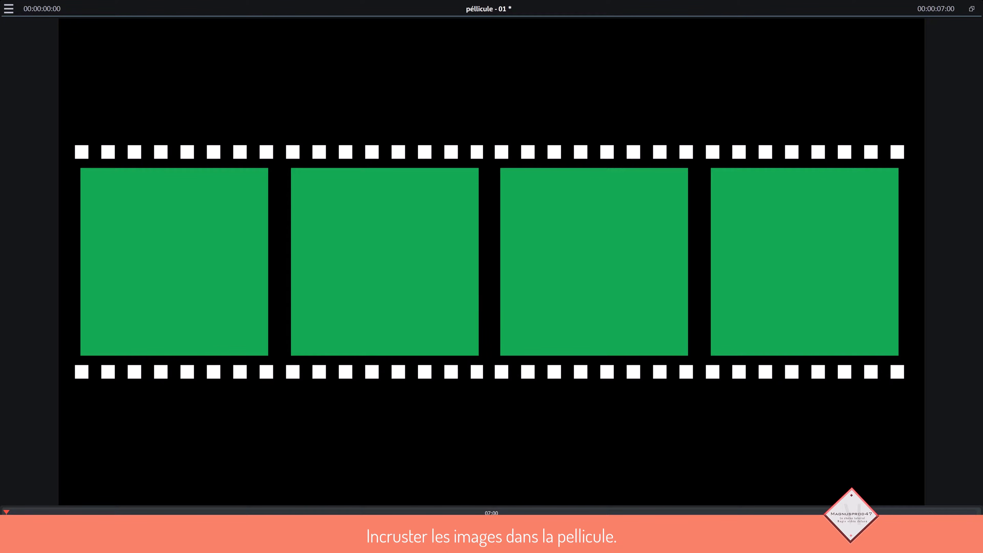
click(972, 8)
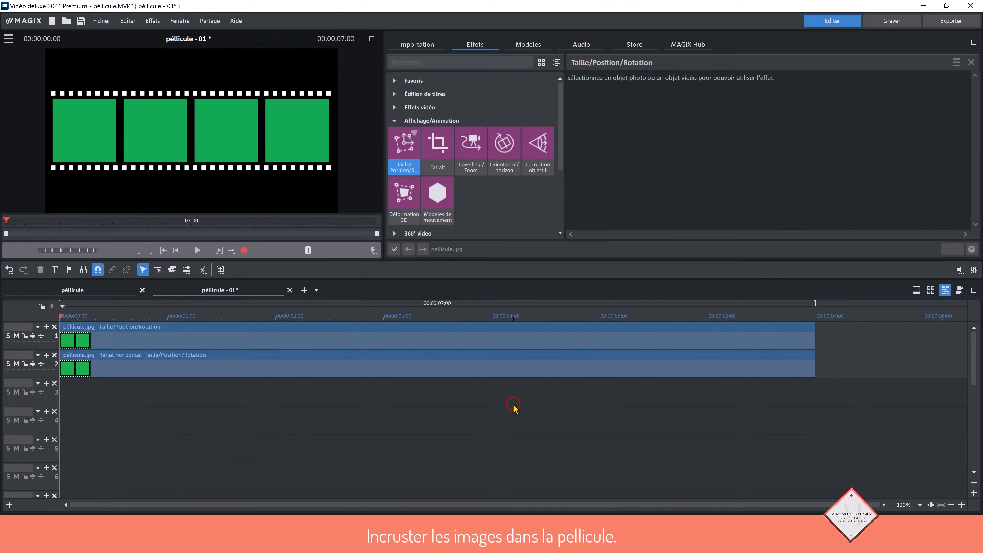
Export the current frame as the JPEG péllicule 2 and place that image at the start of track 5
click(102, 20)
click(140, 120)
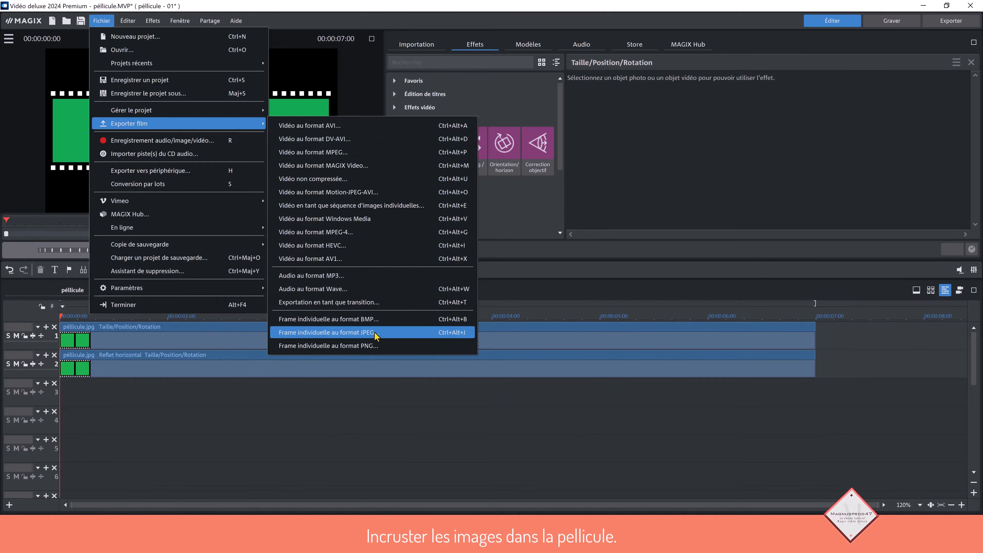
click(495, 96)
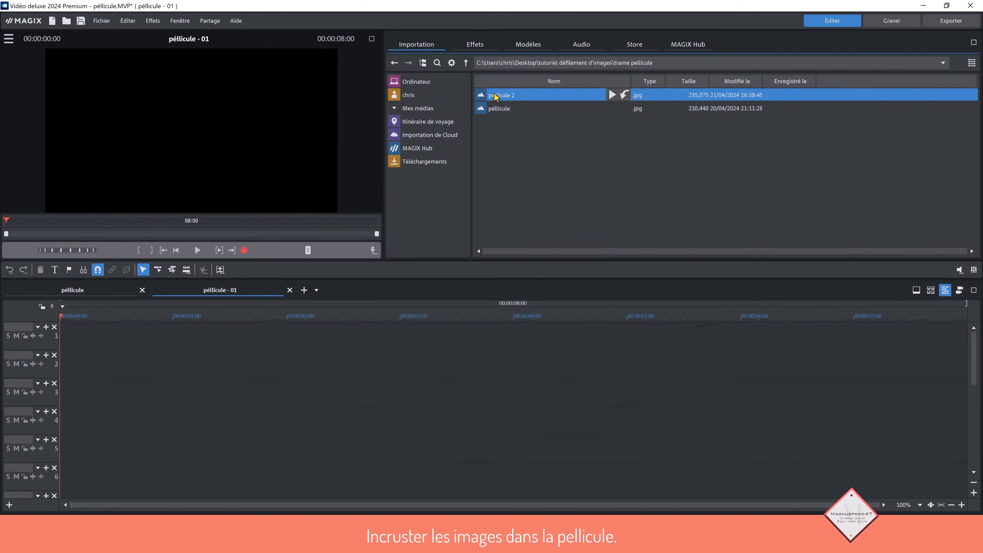
drag(495, 96, 107, 455)
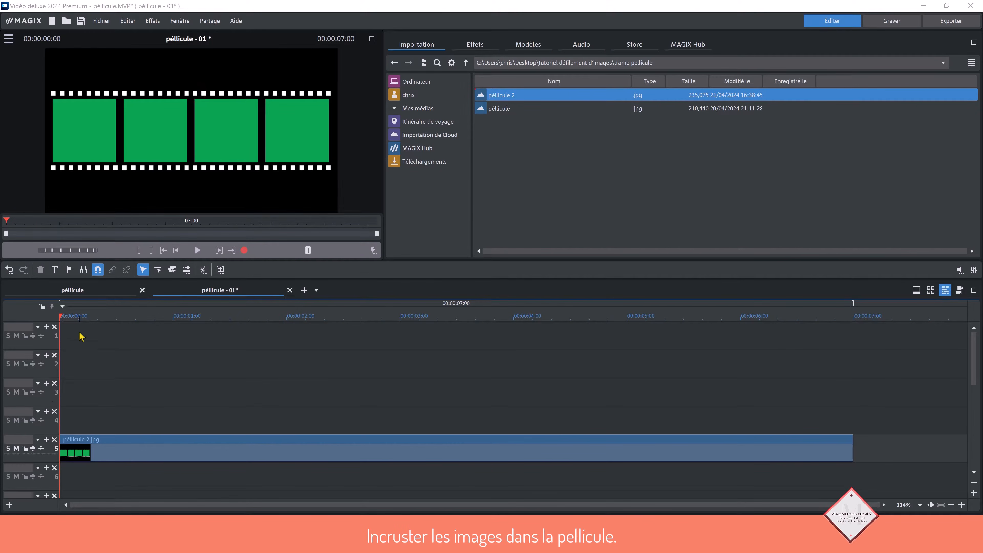
From the images folder, place beach-3369140, boat-207129, caribbean-552072 and caribbean-beach-1941529 at the start of tracks 4, 3, 2 and 1 respectively
click(465, 63)
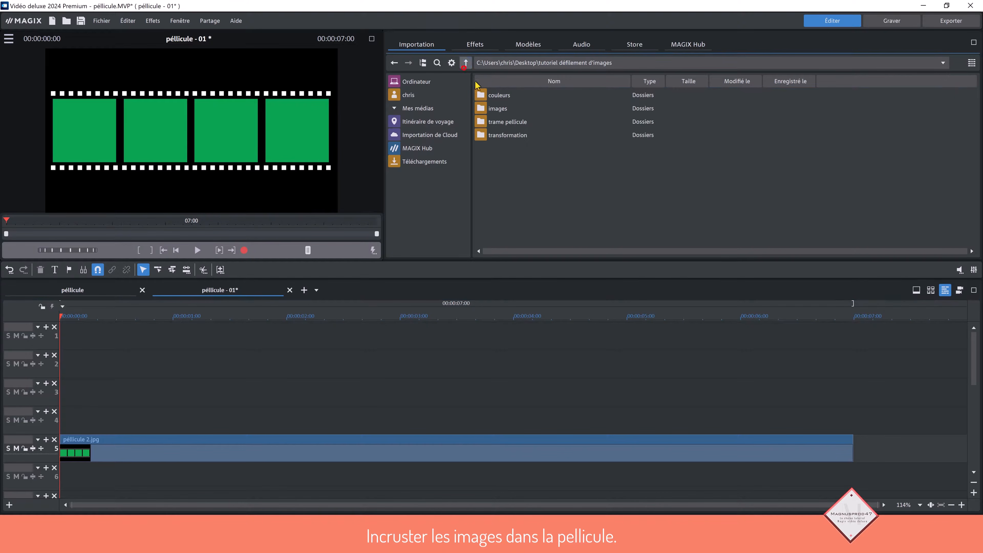
double_click(502, 109)
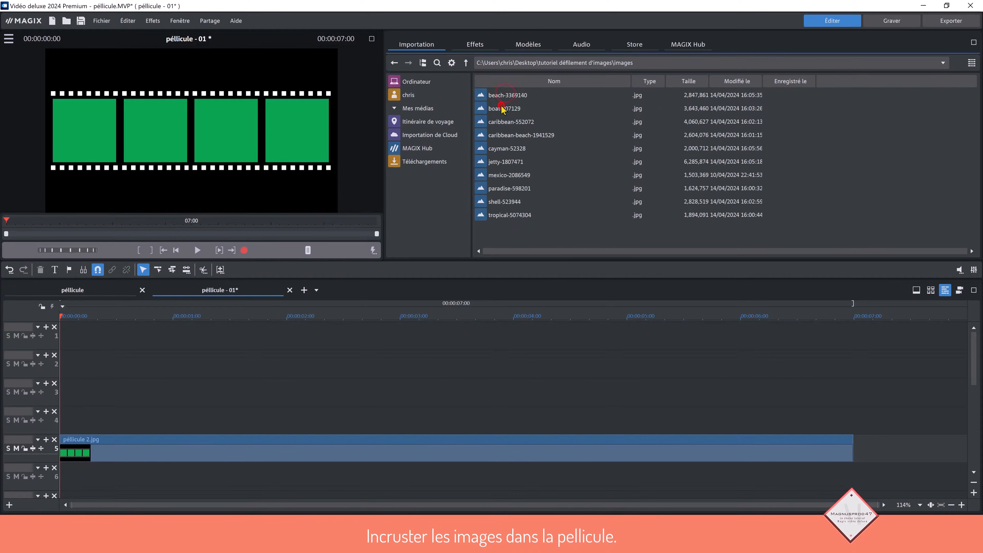
drag(502, 96, 114, 415)
drag(505, 109, 101, 389)
drag(503, 123, 112, 364)
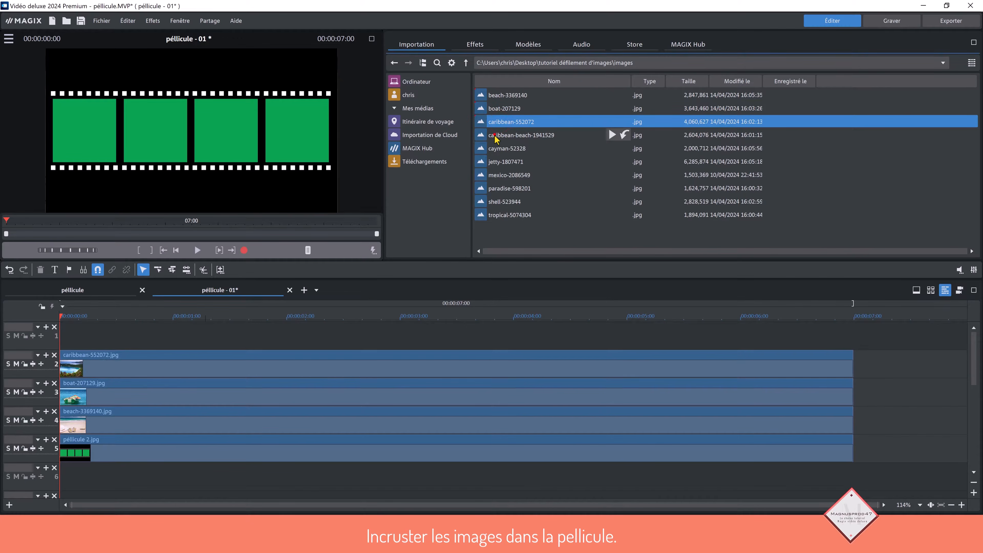
drag(509, 135, 59, 336)
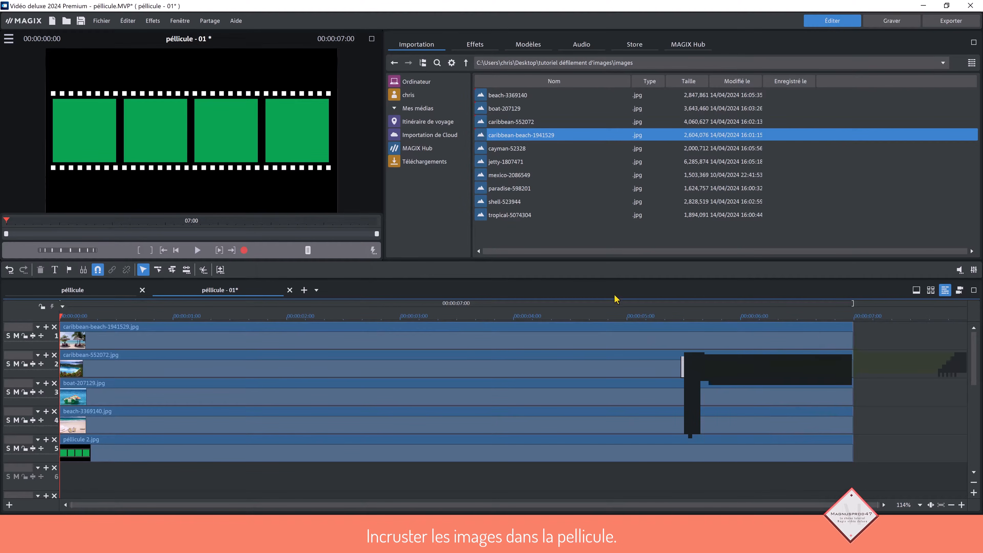
Apply the chroma key effect to péllicule 2.jpg on track 5 with Vert as the colour to mask
click(220, 444)
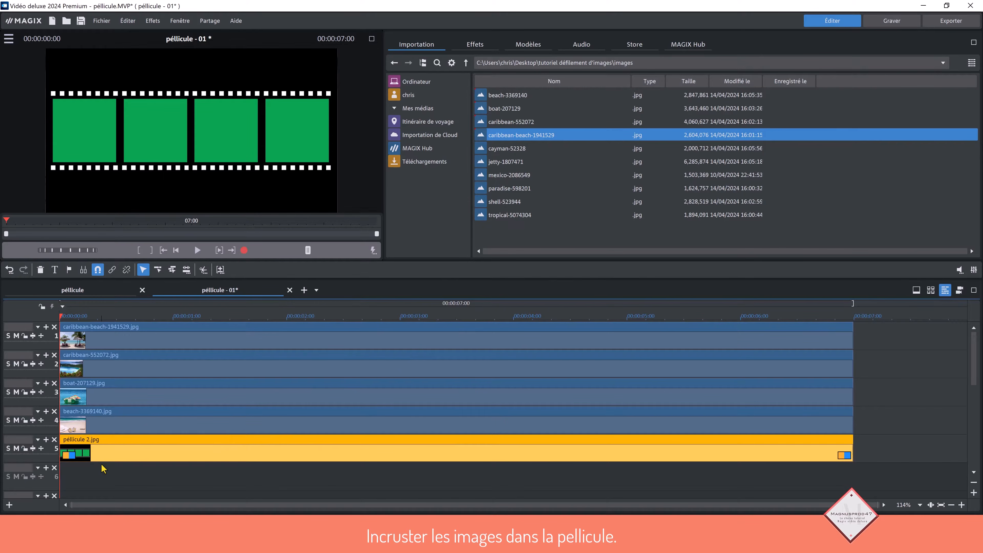
click(478, 43)
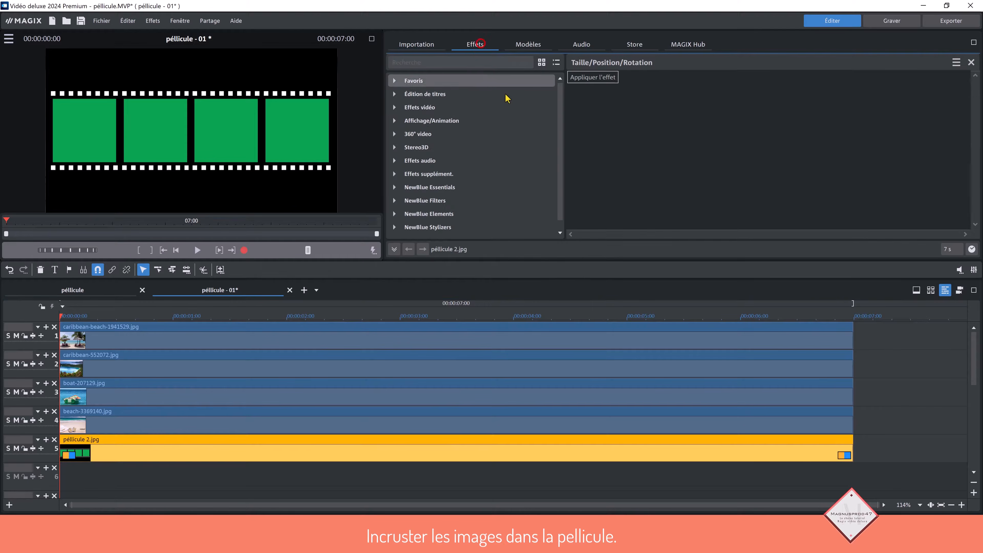
click(422, 107)
click(525, 133)
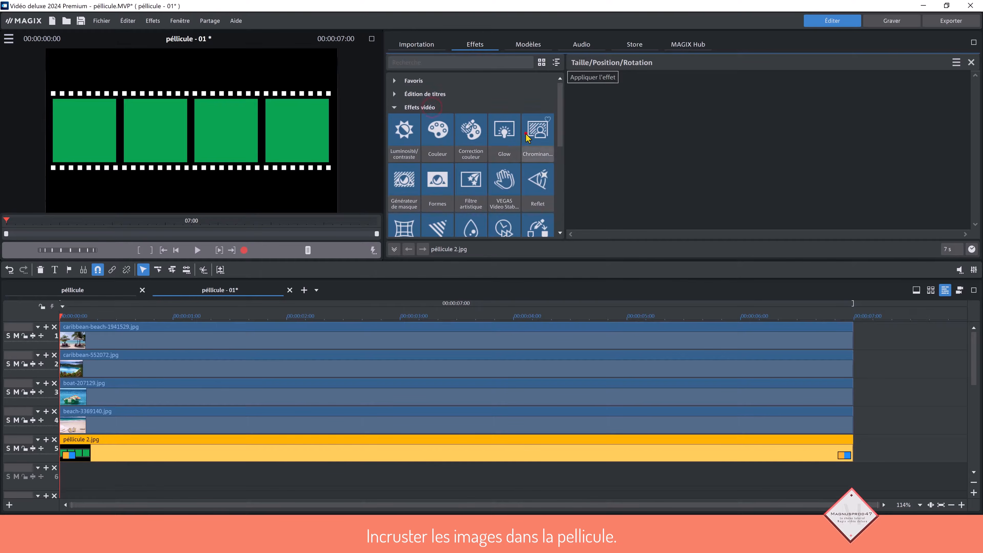
click(665, 129)
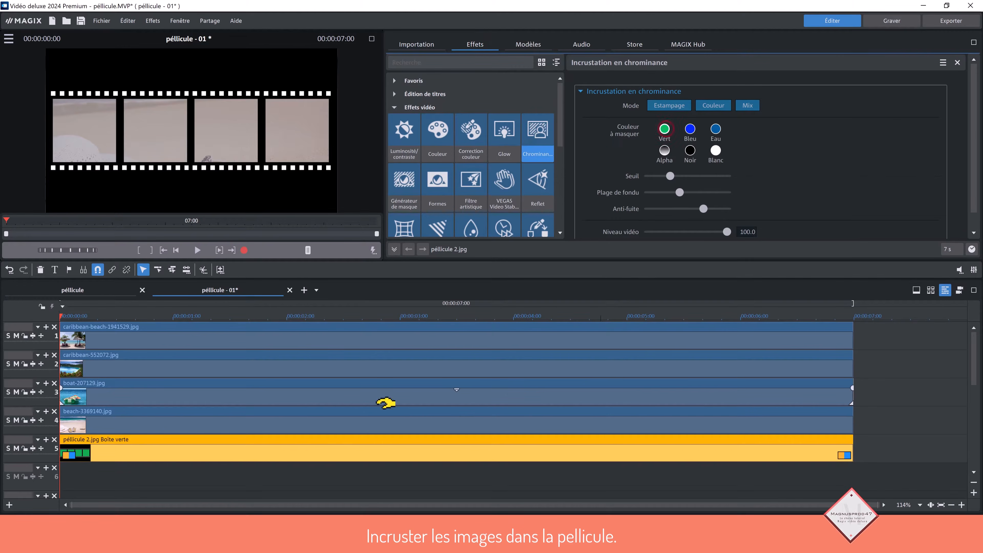
Mute tracks 4, 3 and 2, and select the caribbean-beach-1941529.jpg clip on track 1
click(16, 420)
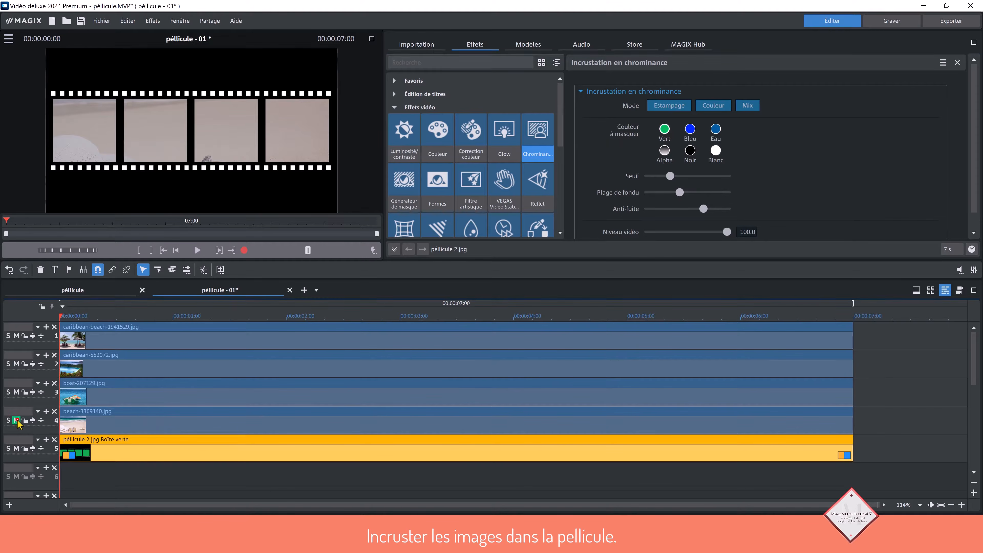
click(16, 392)
click(16, 364)
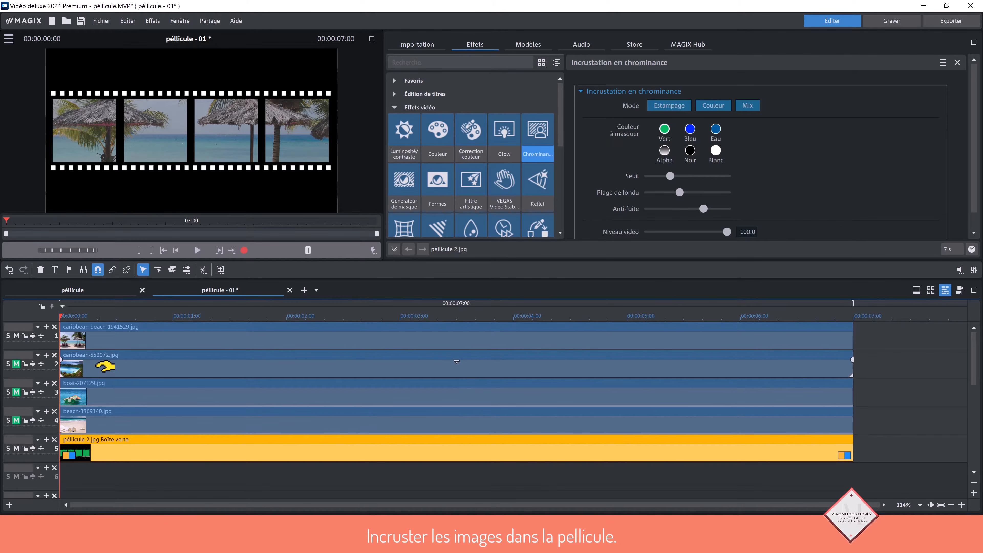
click(189, 335)
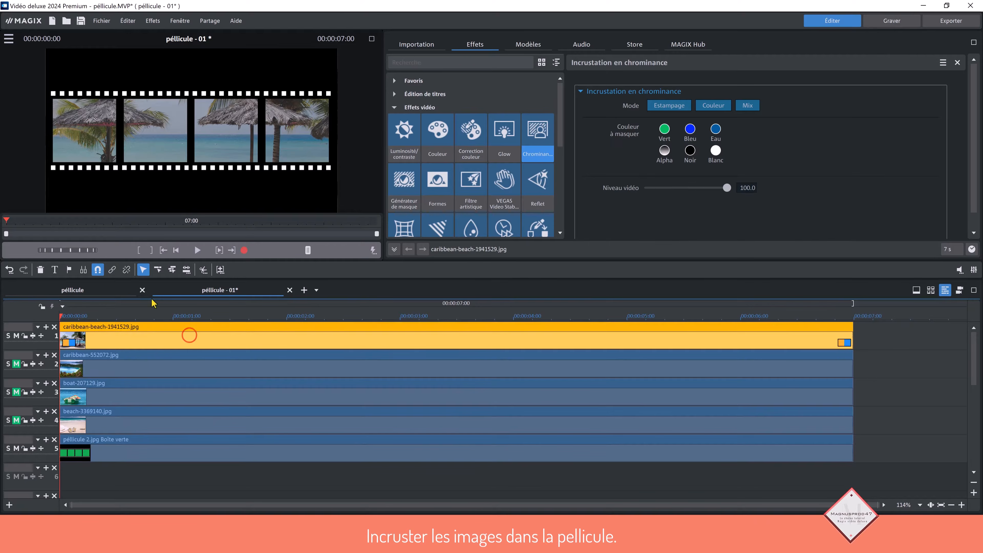
Apply the Taille/Position/Rotation effect to the caribbean-beach-1941529.jpg clip and set its width to 1931 px
click(409, 112)
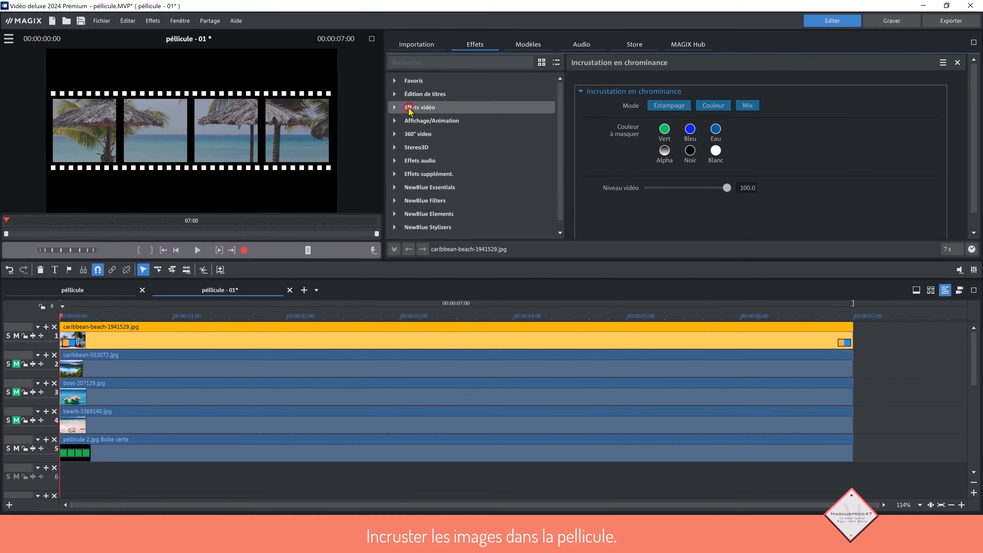
click(419, 120)
click(401, 150)
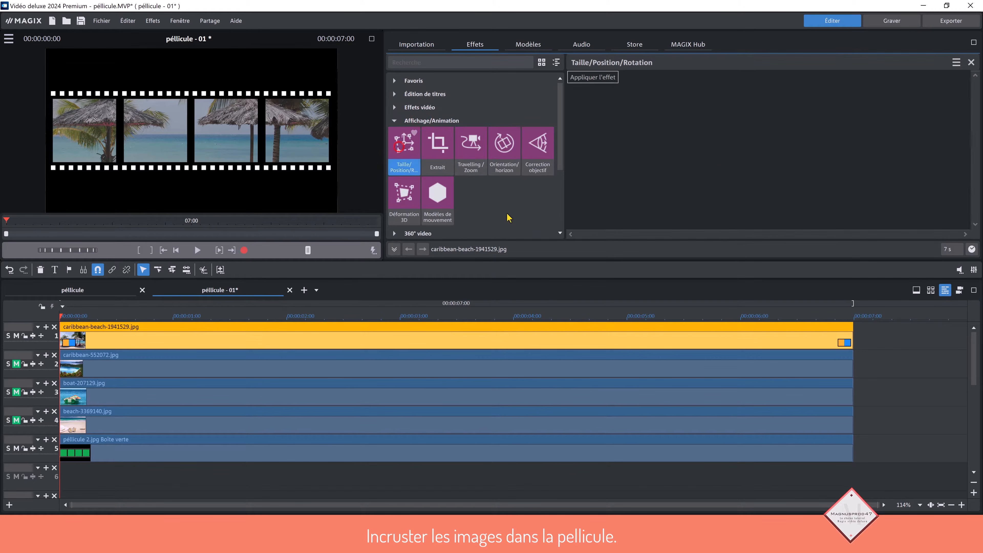
drag(640, 124, 633, 326)
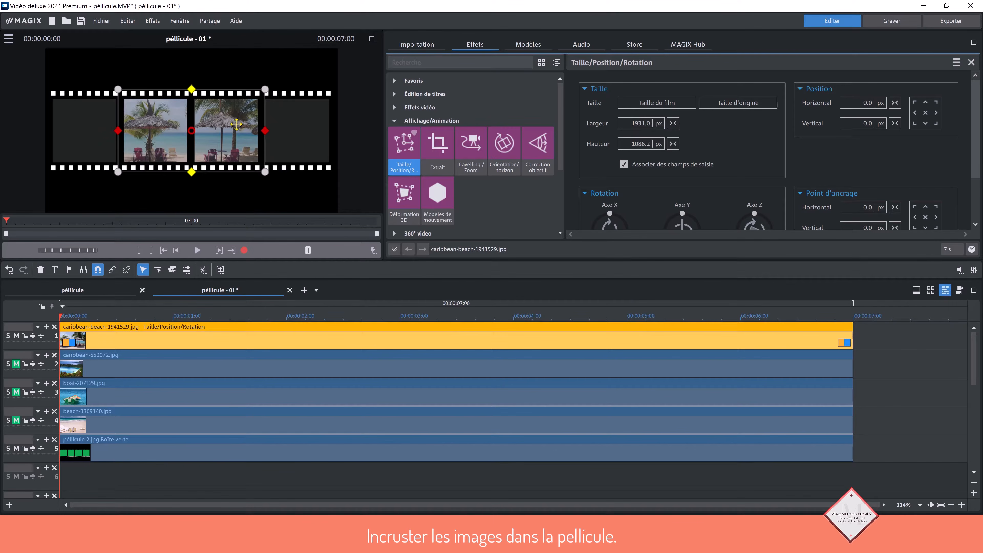
Move the caribbean-beach-1941529.jpg image to about -901 px horizontally so it fills the first frame, and check it in the enlarged preview
drag(236, 123, 168, 125)
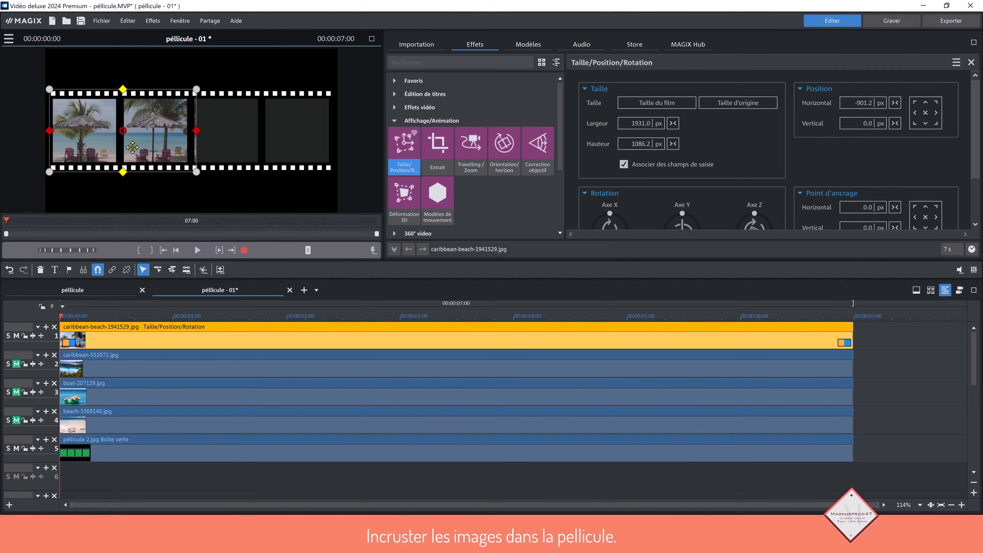
click(371, 38)
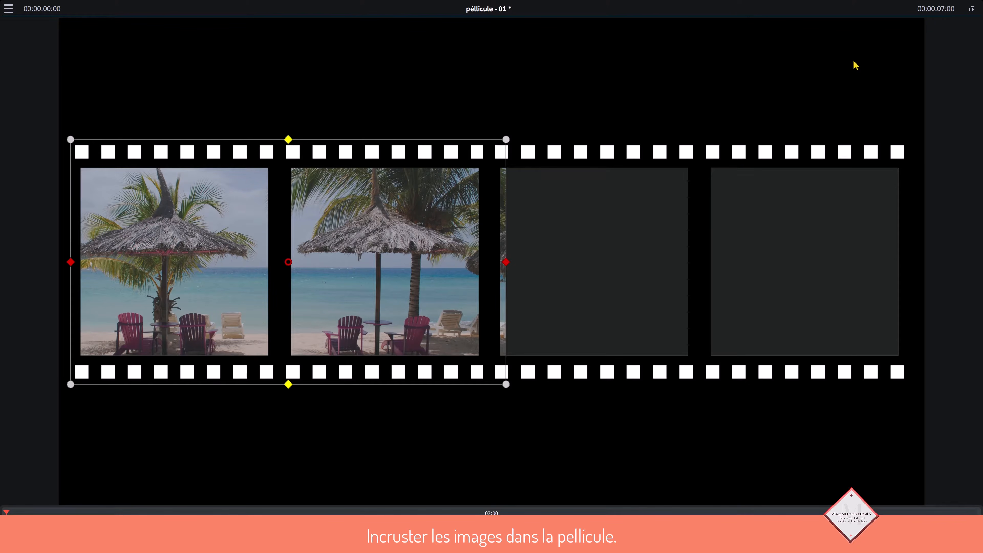
click(972, 9)
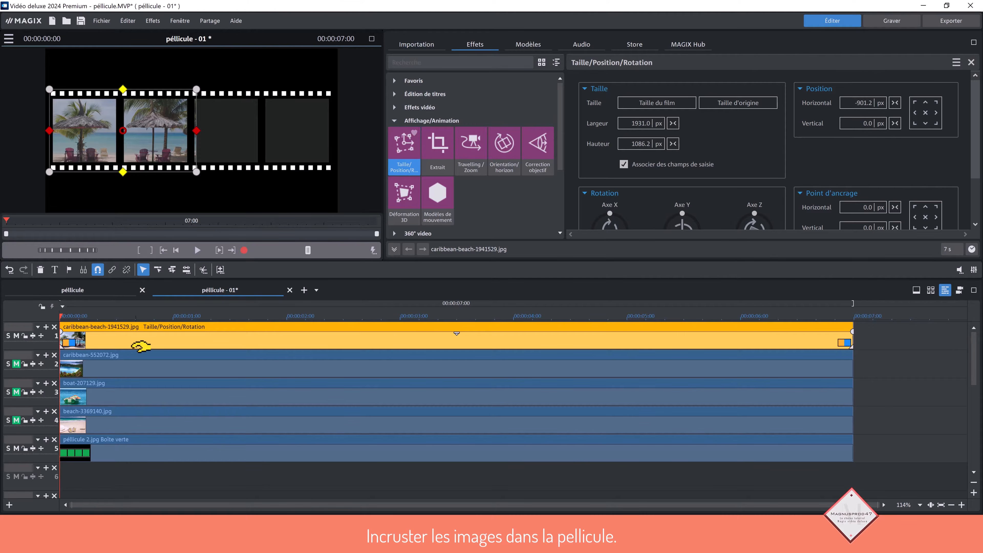
click(133, 340)
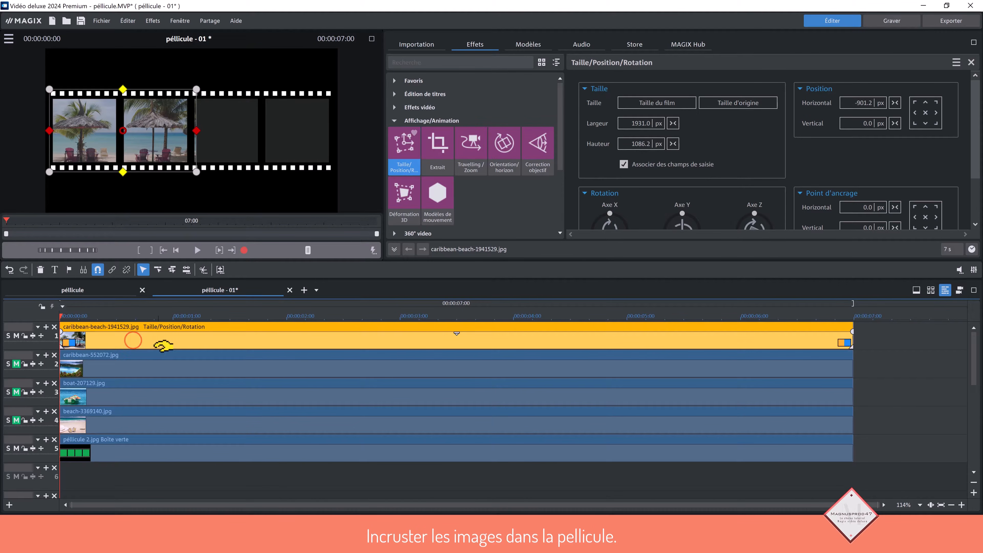
Unmute track 2, apply Taille/Position/Rotation to caribbean-552072.jpg and set its width to 1917 px
click(17, 365)
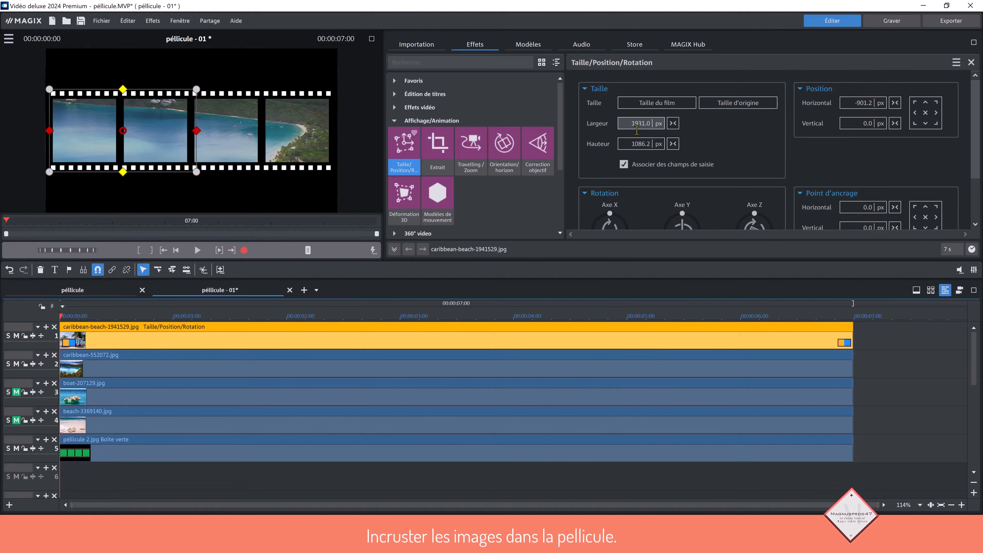
click(381, 356)
click(594, 82)
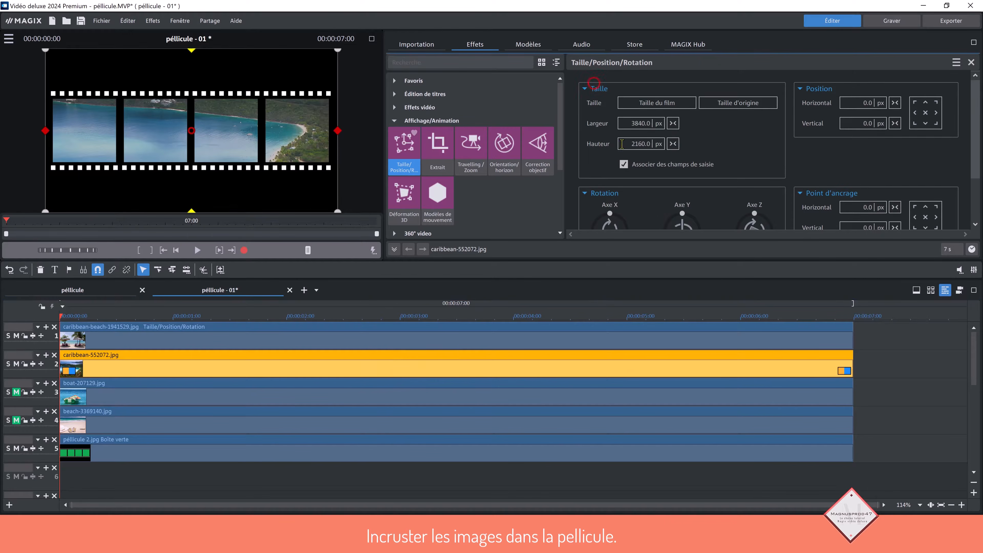
scroll(638, 124, down, 10)
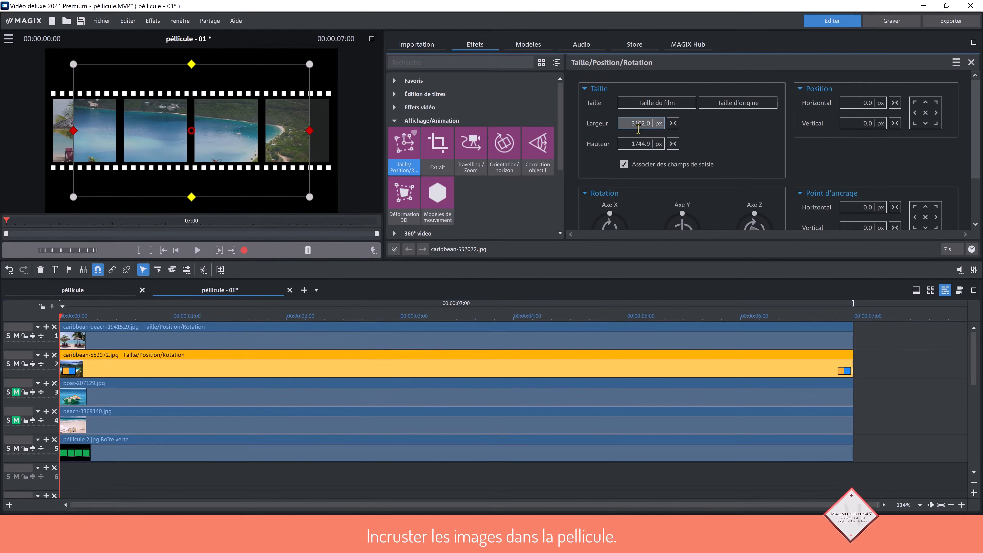
scroll(638, 128, down, 5)
drag(648, 128, 645, 410)
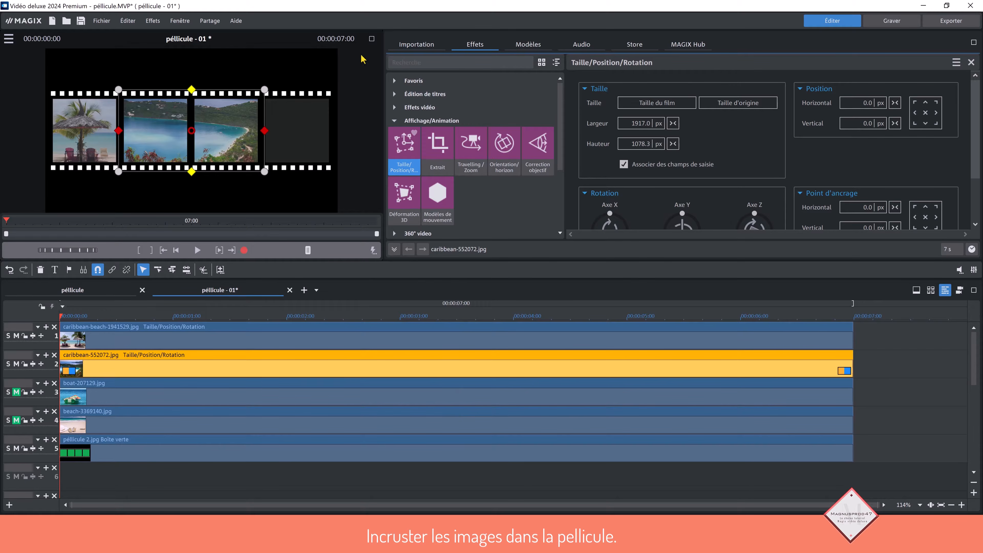
Check the strip in the enlarged preview, and shift the caribbean-552072.jpg image to about 6.7 px horizontally and -47.1 px vertically
click(371, 39)
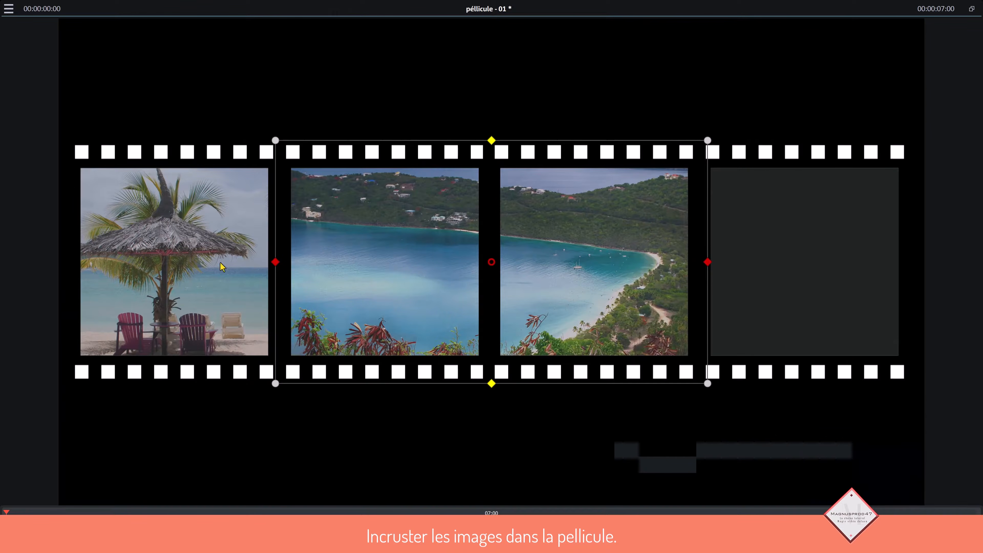
click(971, 9)
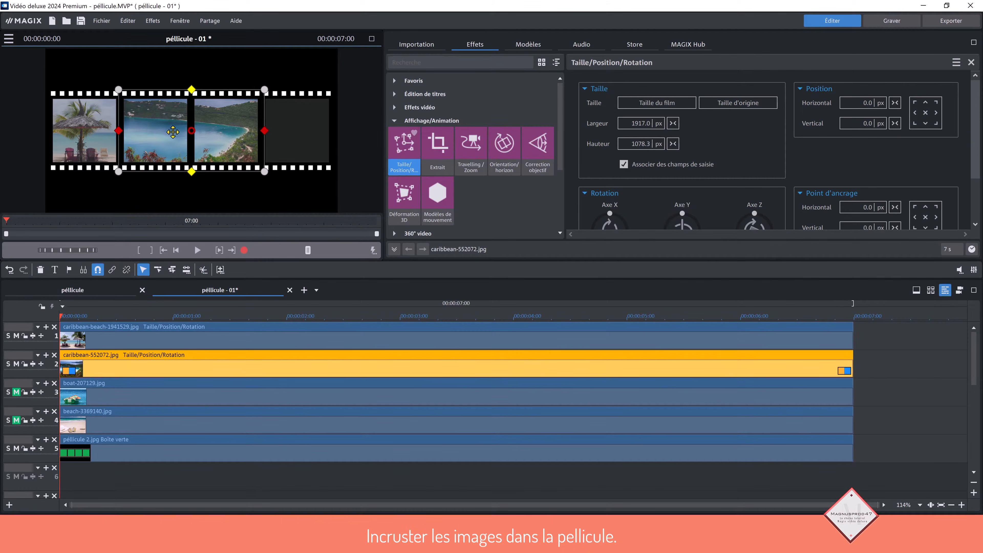
mouse_move(159, 143)
mouse_down()
mouse_move(93, 144)
mouse_move(234, 146)
mouse_move(160, 147)
mouse_up()
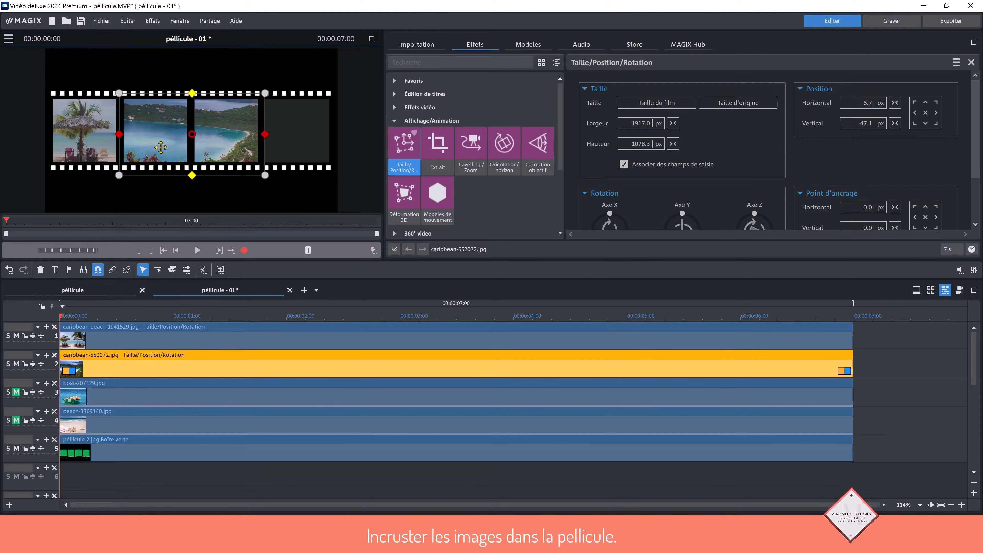
Unmute track 3, apply Taille/Position/Rotation to boat-207129.jpg and shrink the image to cover the third and fourth frames
click(15, 394)
click(130, 397)
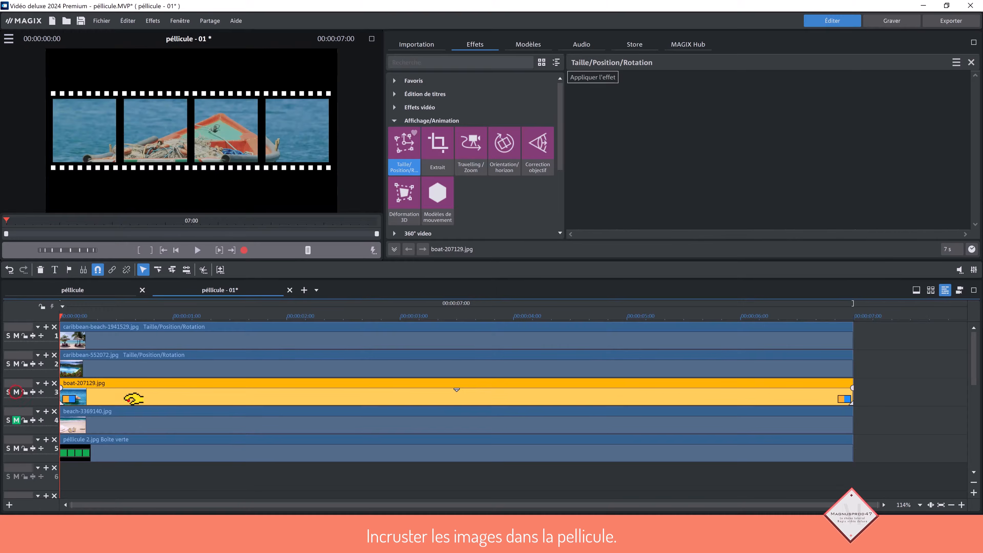
click(593, 77)
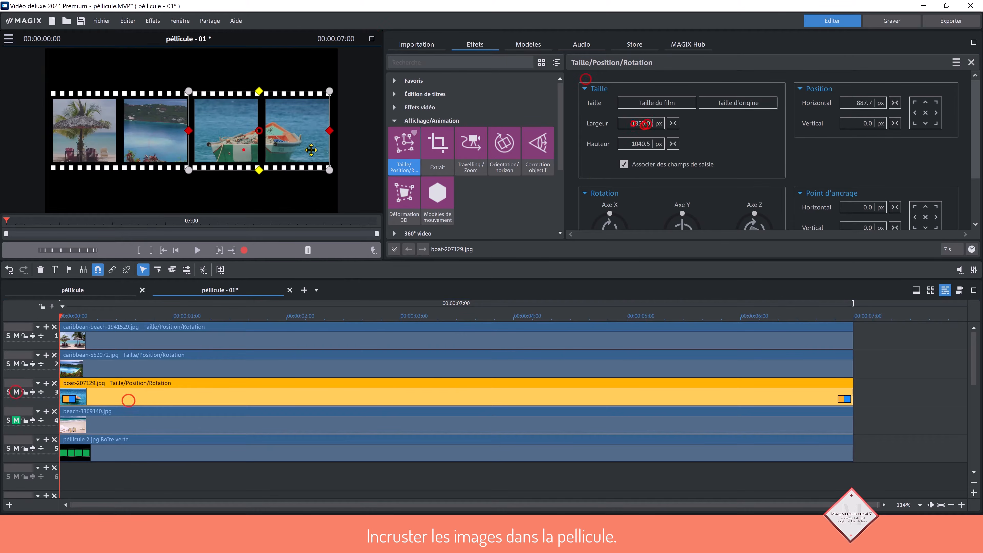
Crop the boat-207129.jpg clip with the Extrait effect to a narrower area around the boat
click(146, 414)
drag(156, 363, 151, 385)
click(119, 439)
click(219, 395)
click(437, 149)
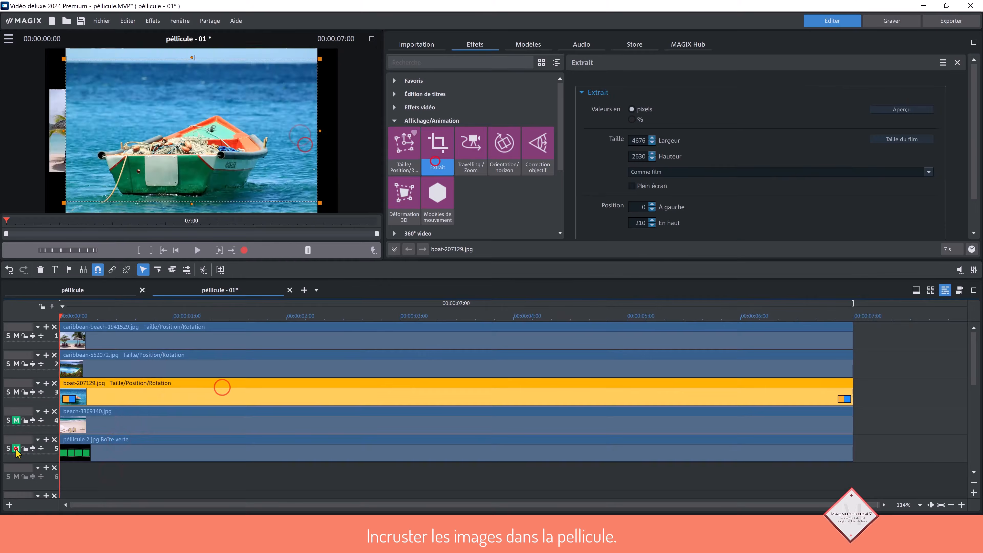
click(928, 172)
click(902, 109)
Move the cropped boat image over the third frame, about 540 px horizontally, and fine-align it in the enlarged preview
click(404, 153)
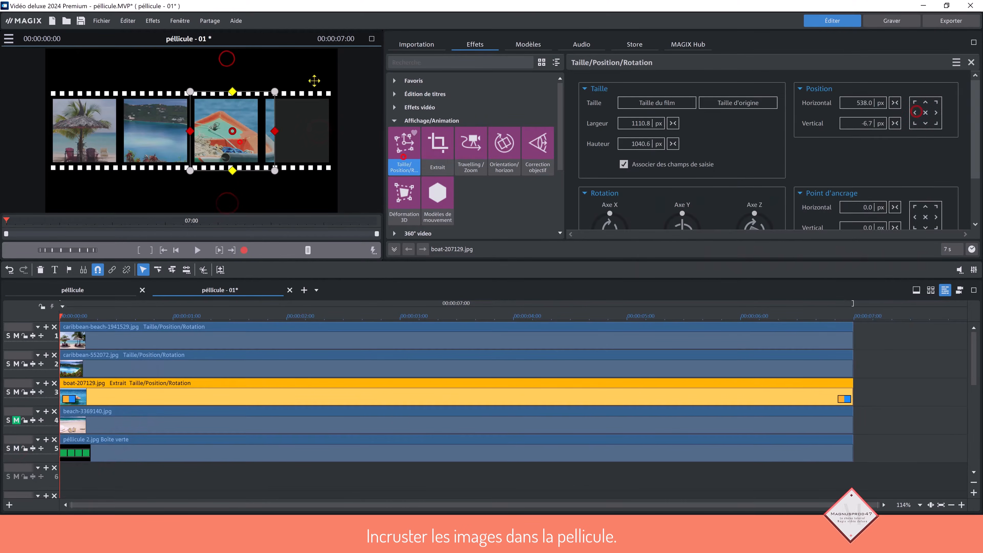
click(372, 38)
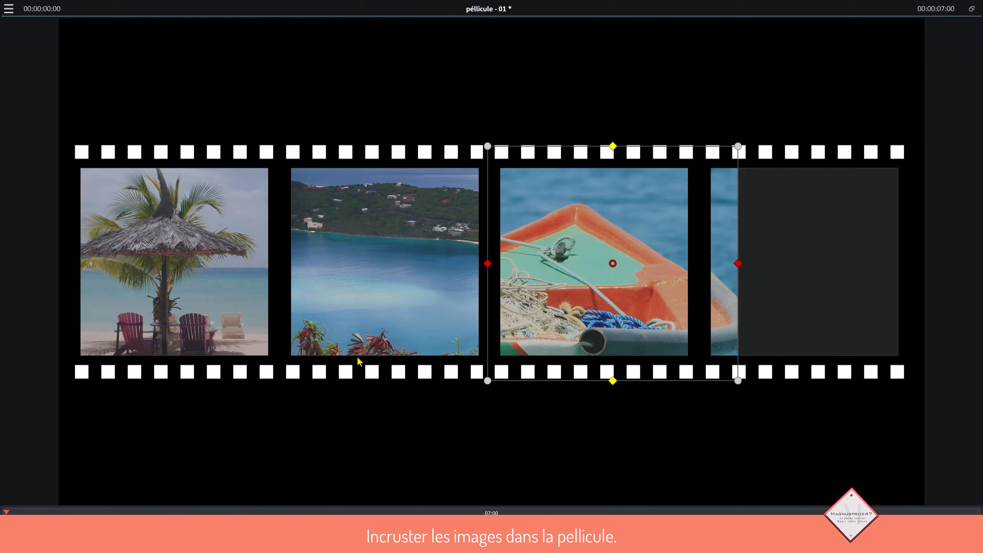
drag(566, 288, 589, 271)
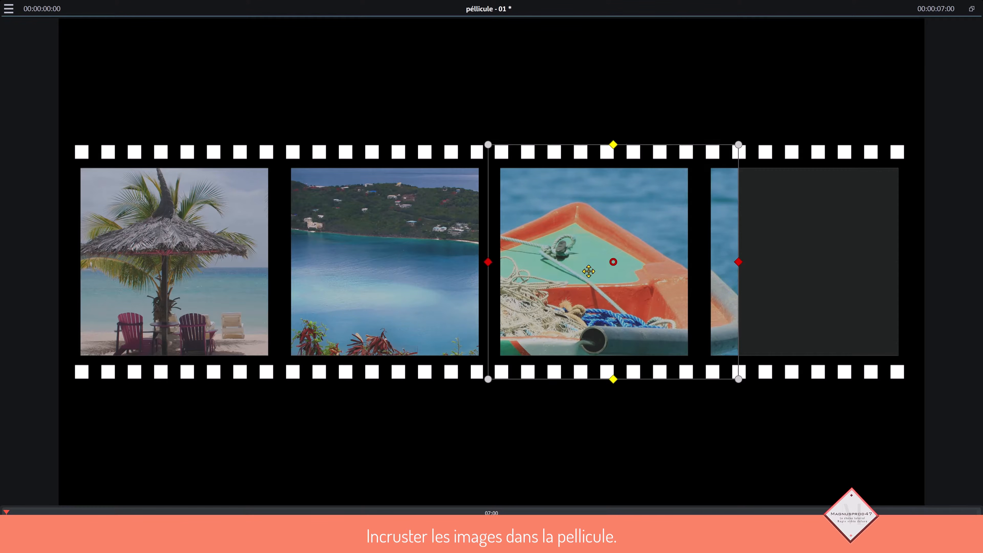
click(973, 10)
Unmute track 4, apply Taille/Position/Rotation to beach-3369140.jpg and set its width to 1700 px
click(242, 427)
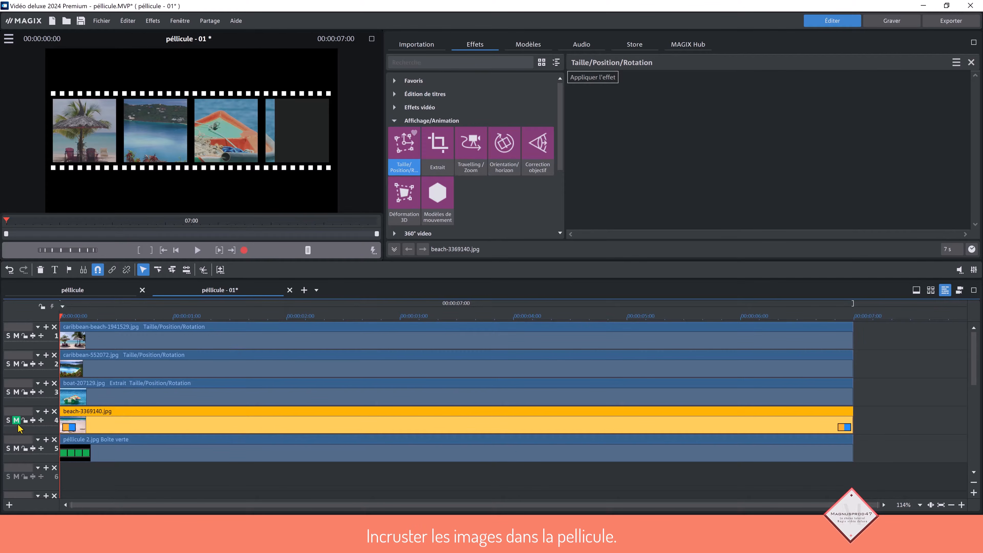
click(17, 423)
click(609, 78)
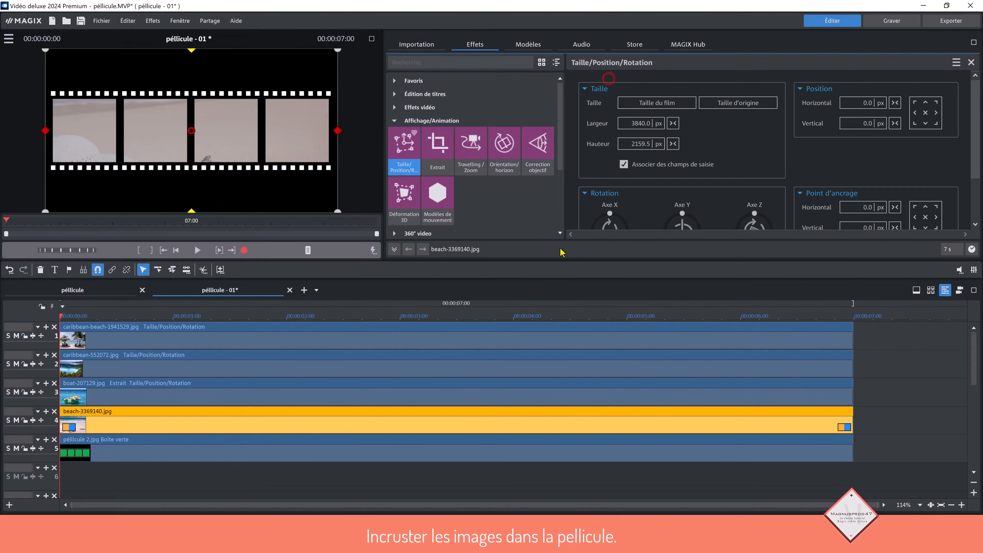
scroll(643, 122, down, 5)
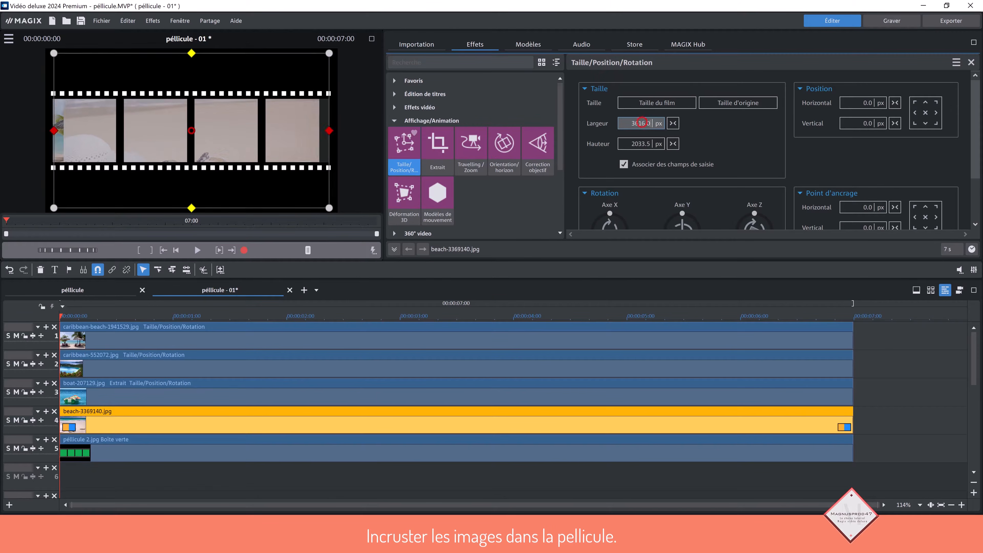
scroll(642, 123, down, 20)
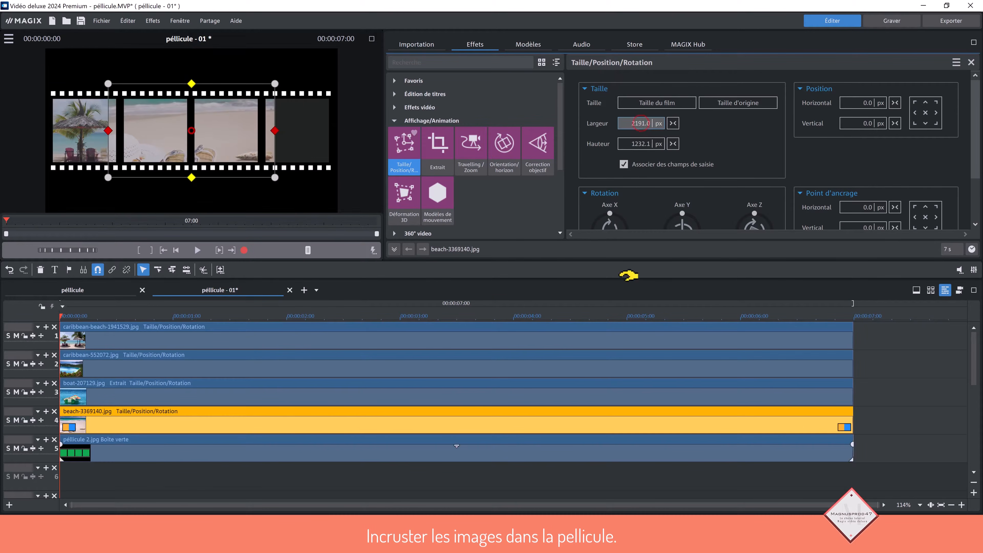
scroll(641, 123, down, 10)
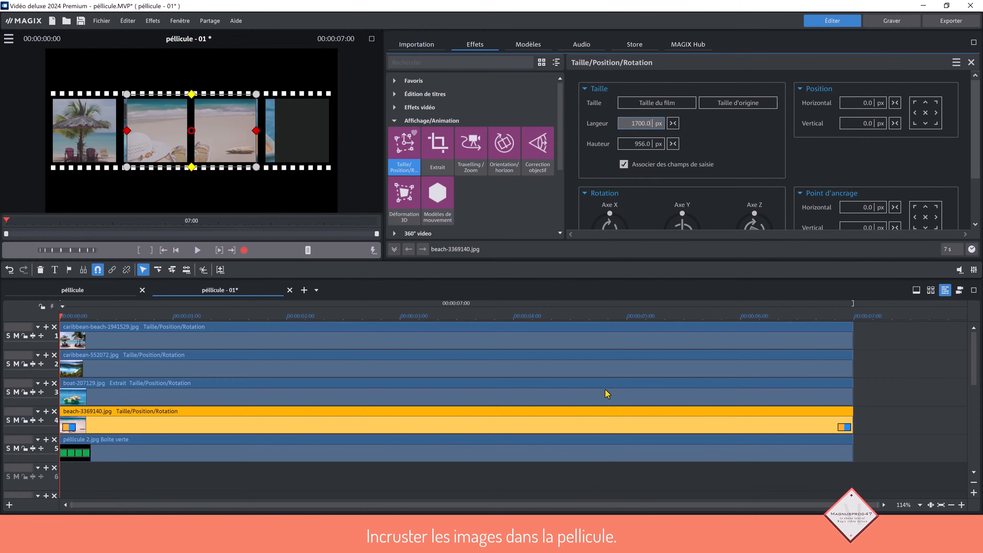
Move the beach-3369140.jpg image over the fourth frame, deselect it and check the whole strip in the enlarged preview
drag(239, 152, 374, 151)
click(897, 377)
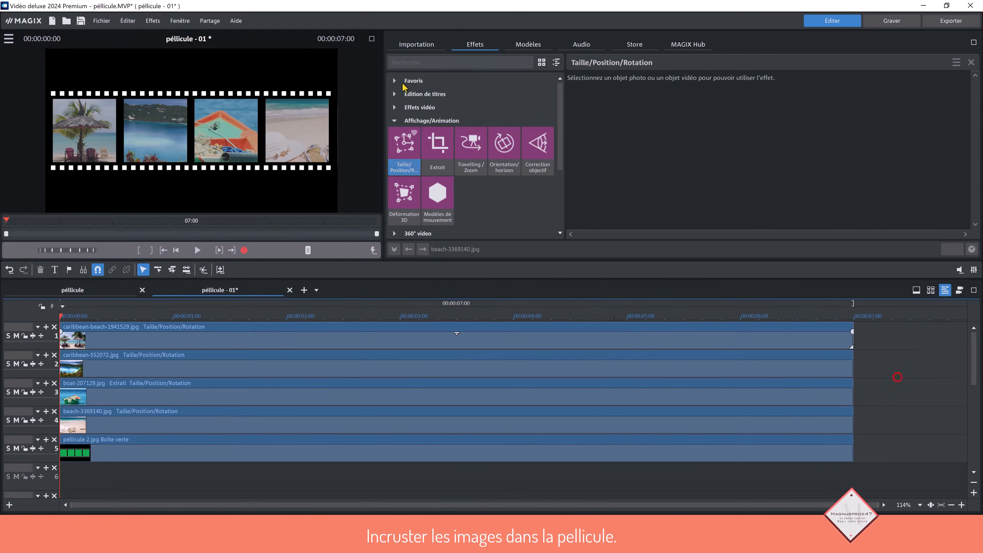
click(373, 39)
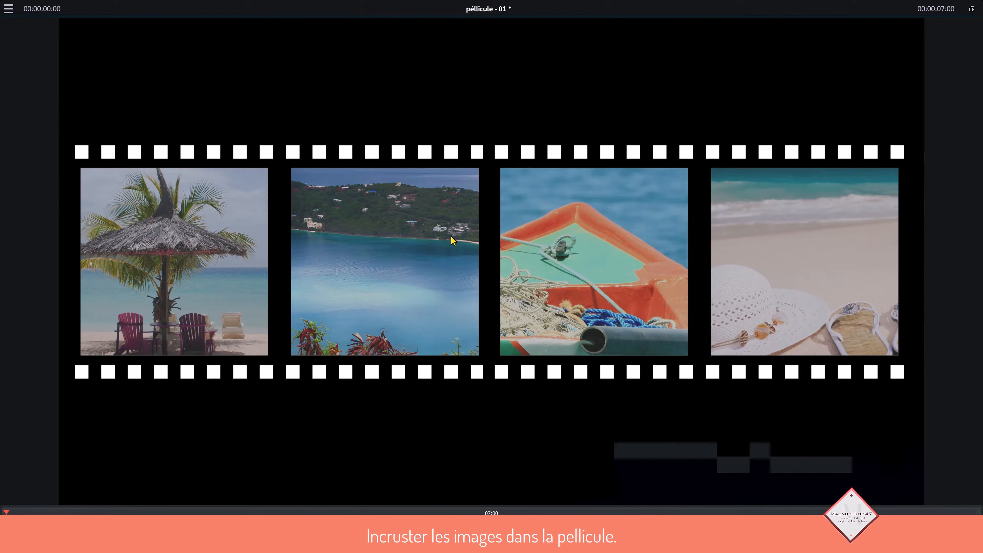
click(972, 8)
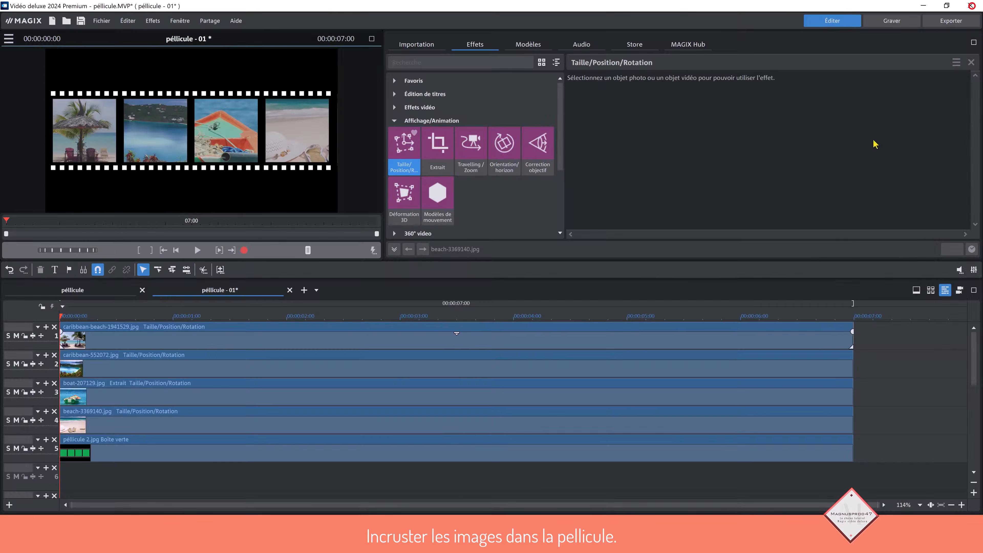
Export the completed film strip as a single JPEG frame
click(102, 22)
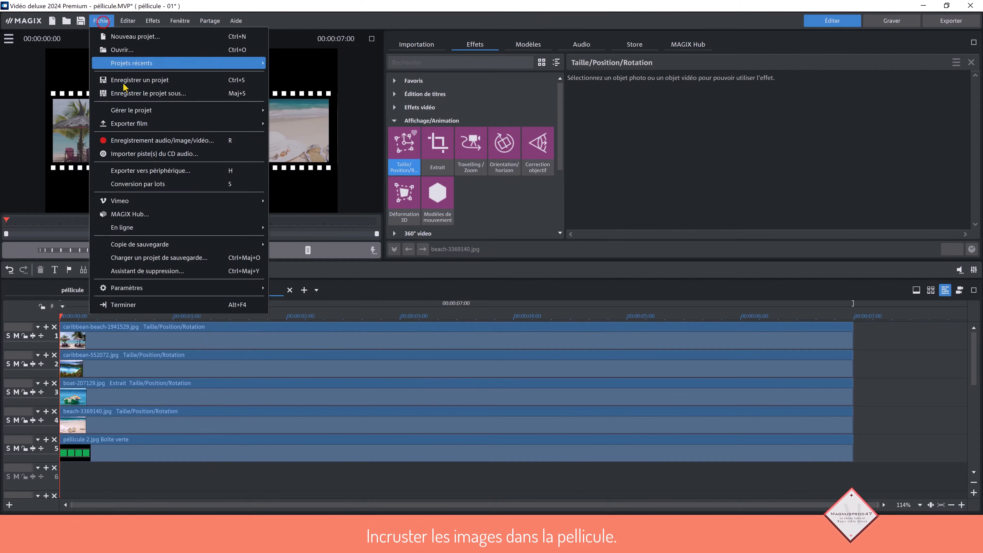
mouse_move(138, 123)
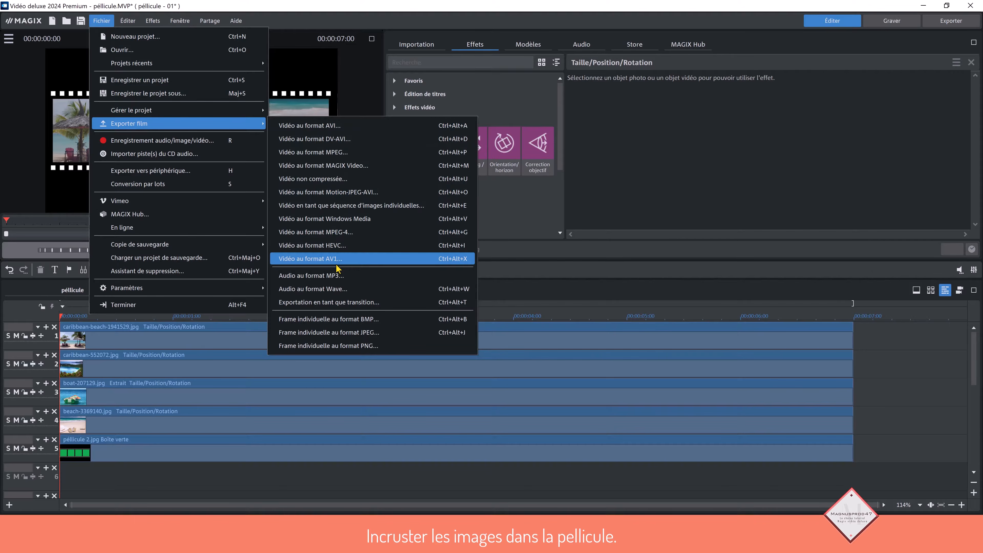
click(373, 333)
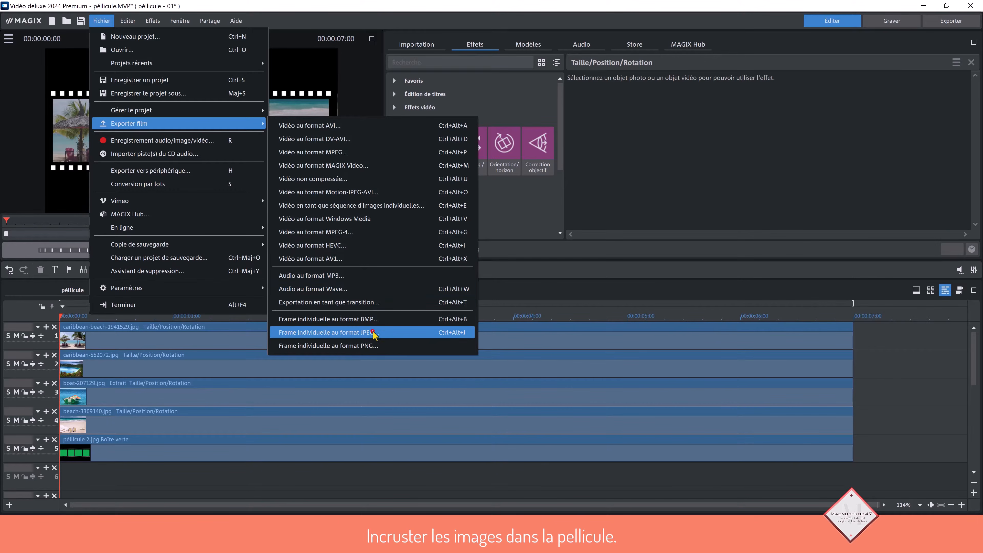
key(Return)
Delete the four image clips on tracks 1 to 4, keeping péllicule 2.jpg on track 5
click(879, 332)
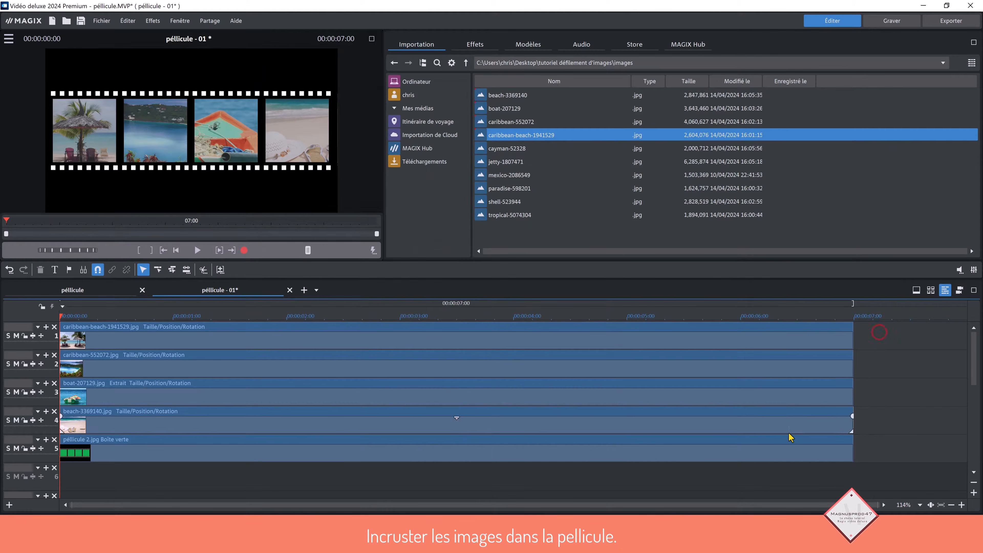
drag(790, 436, 791, 438)
key(Delete)
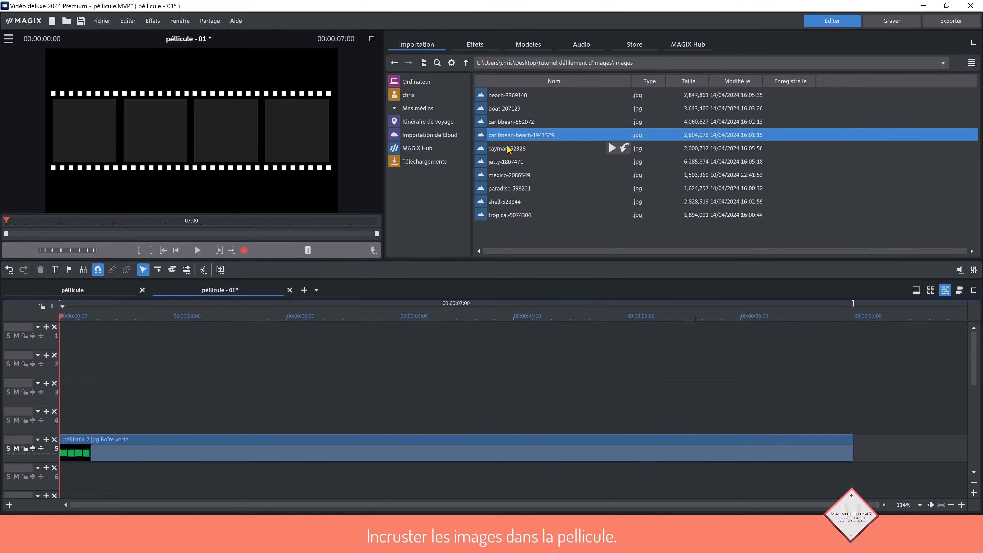
Place cayman-52328, jetty-1807471, mexico-2086549 and paradise-598201 at the timeline start on tracks 1 to 4, then mute tracks 2 to 4
drag(507, 150, 77, 337)
drag(505, 162, 97, 391)
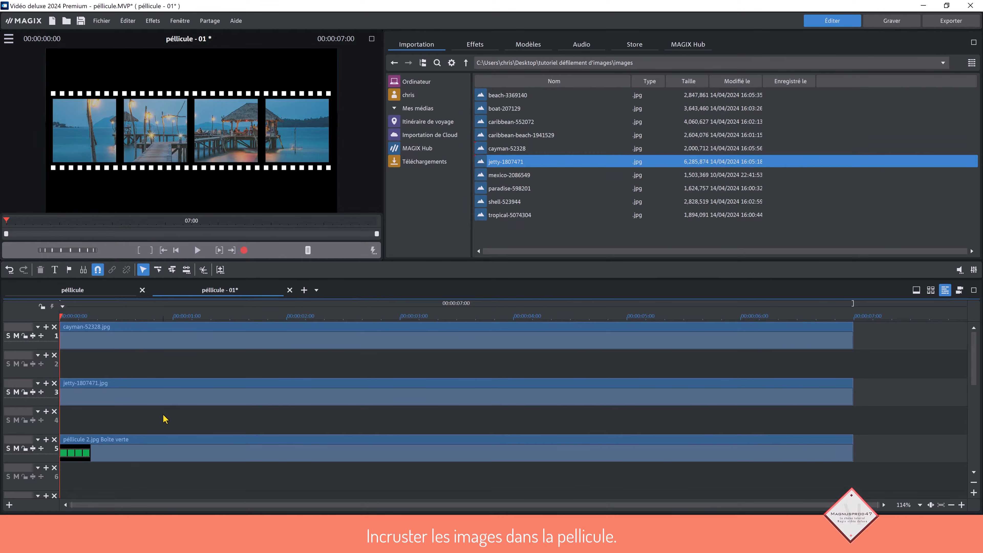
drag(166, 392, 162, 367)
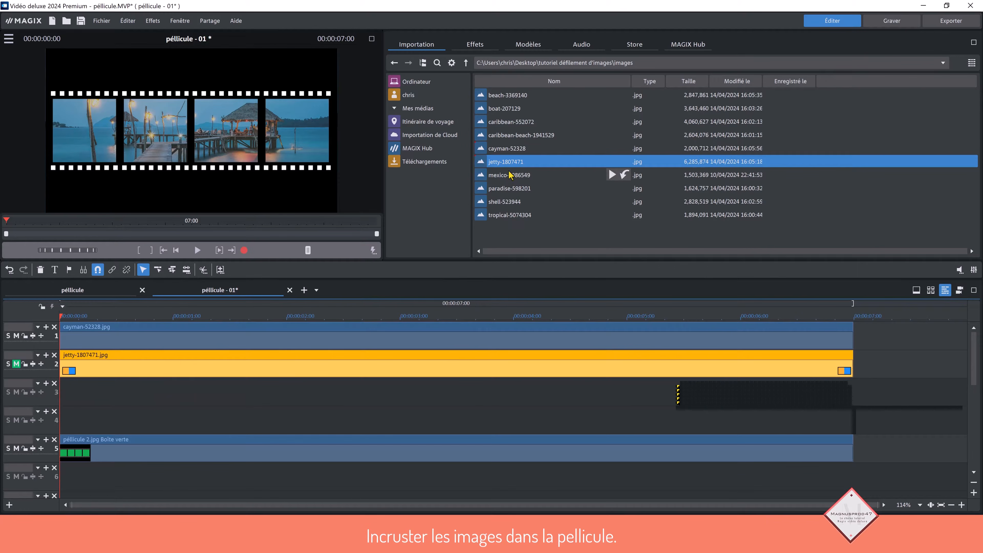
drag(506, 179, 155, 420)
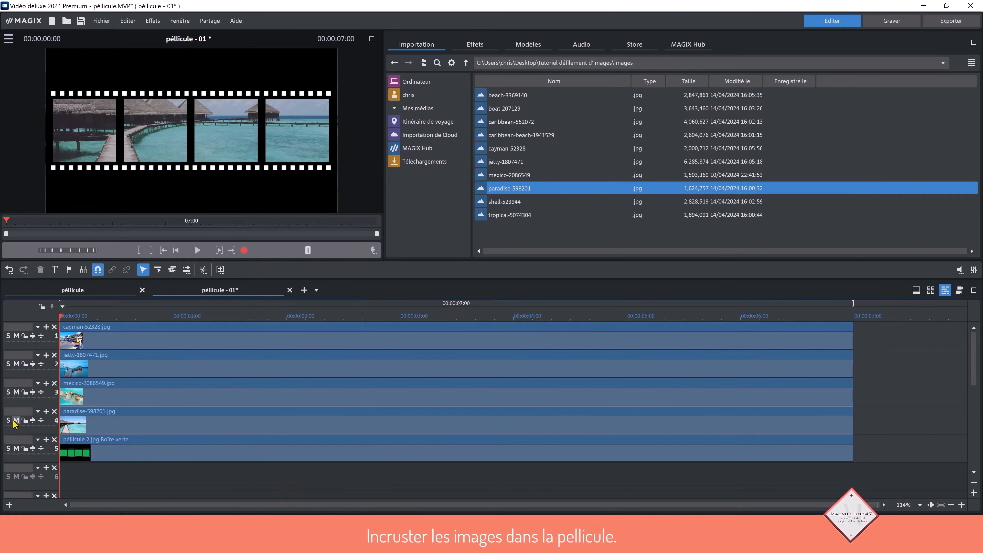
click(15, 421)
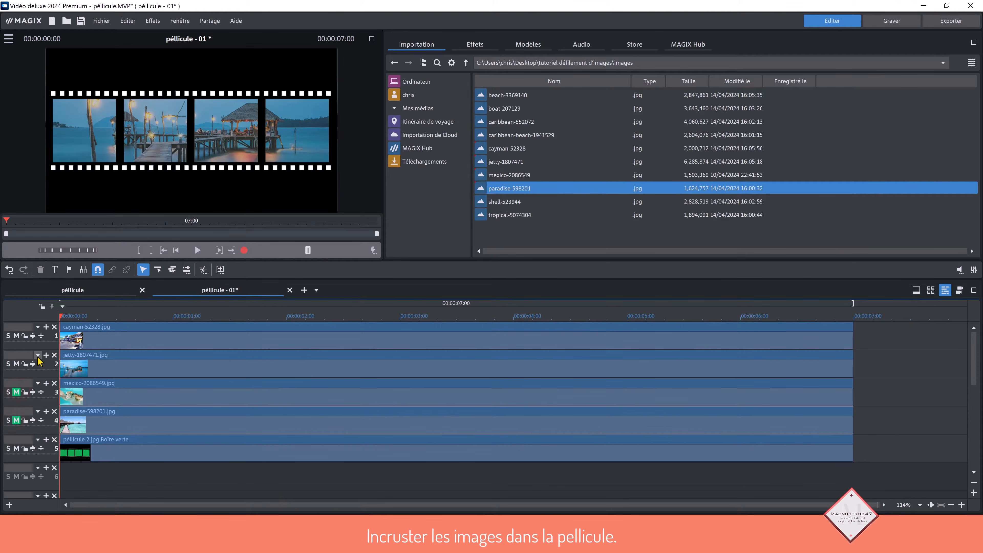
click(16, 364)
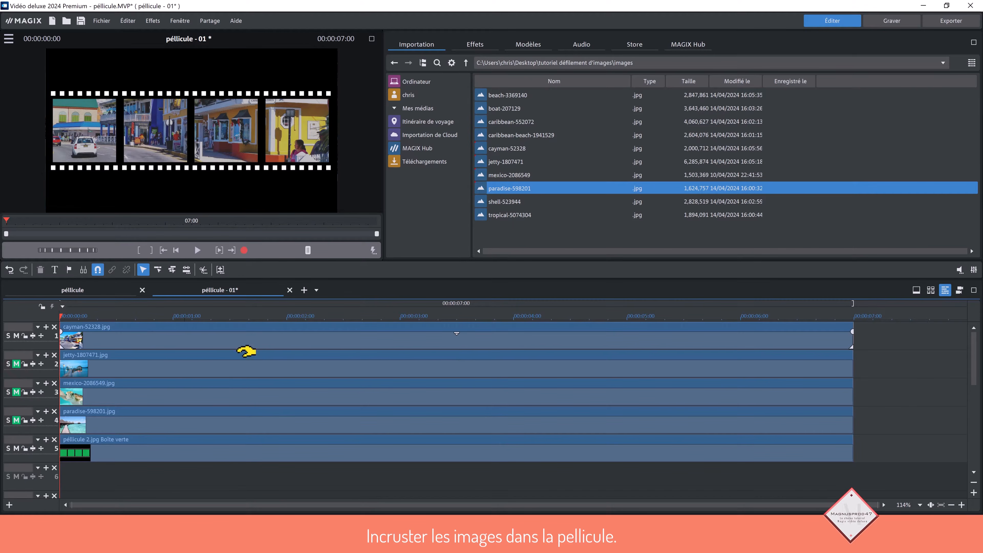
Export the strip filled with cayman-52328.jpg as a single 3840x2160 JPEG frame
click(101, 21)
click(137, 125)
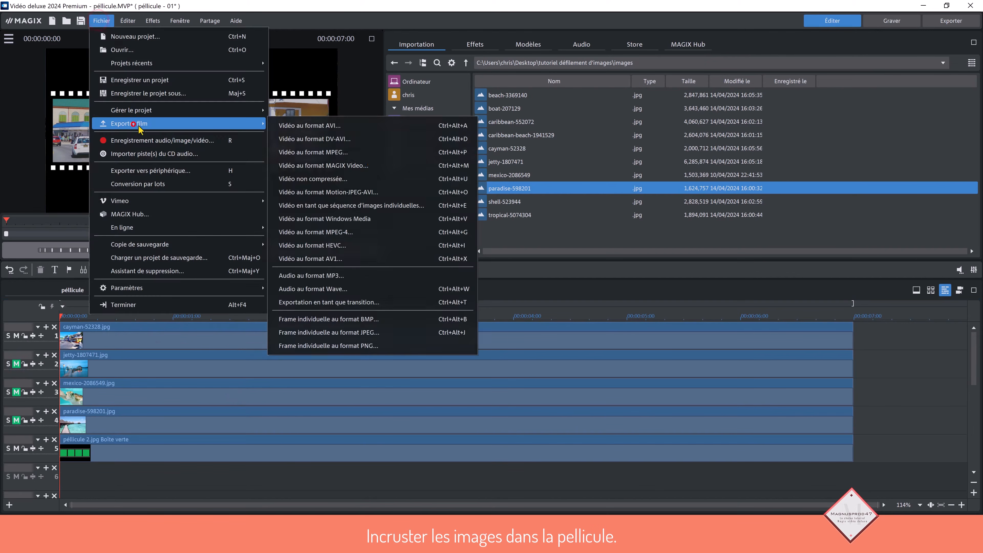
click(366, 333)
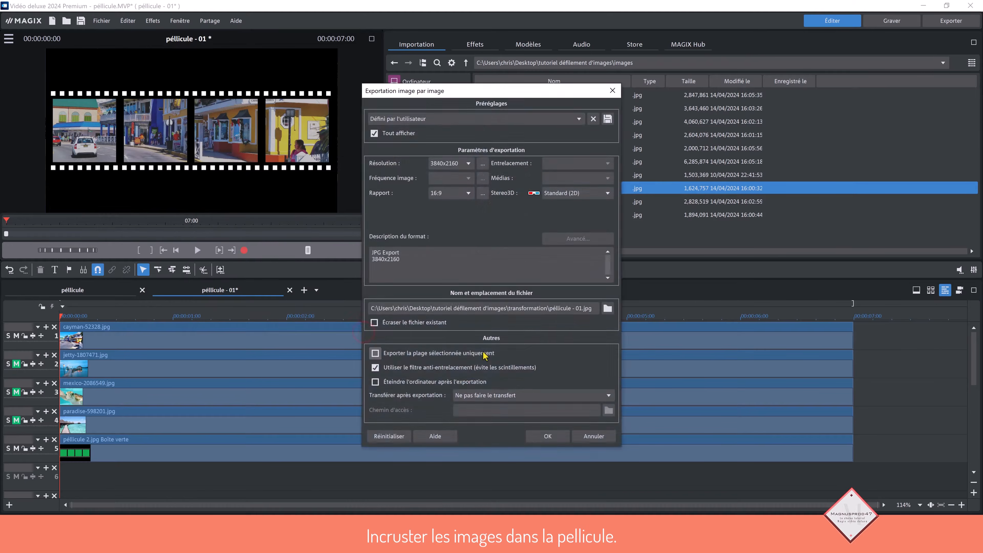
click(609, 306)
click(558, 198)
double_click(449, 457)
key(Return)
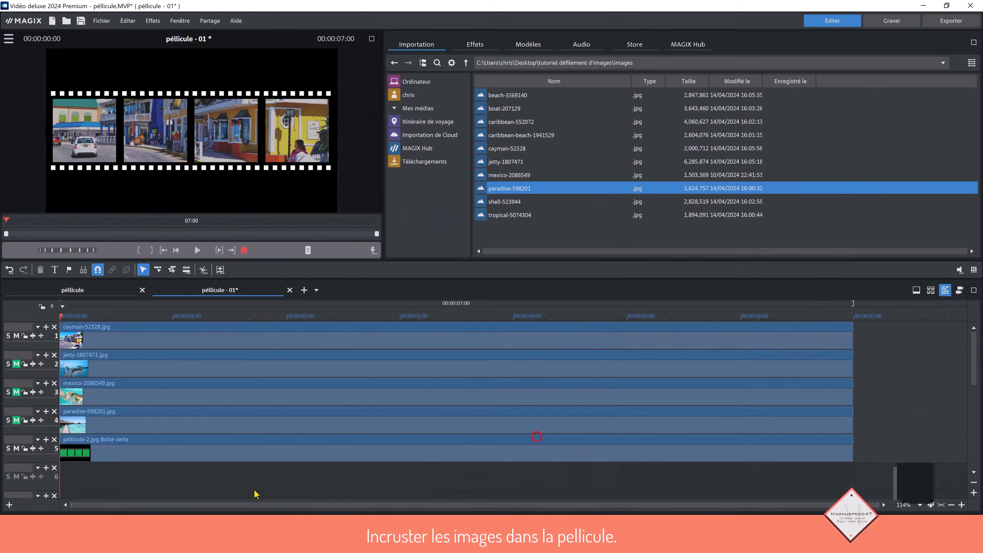
Mute track 1, unmute track 2, and use Taille/Position/Rotation to move jetty-1807471.jpg to about -1231 px horizontally and -14 px vertically
click(16, 335)
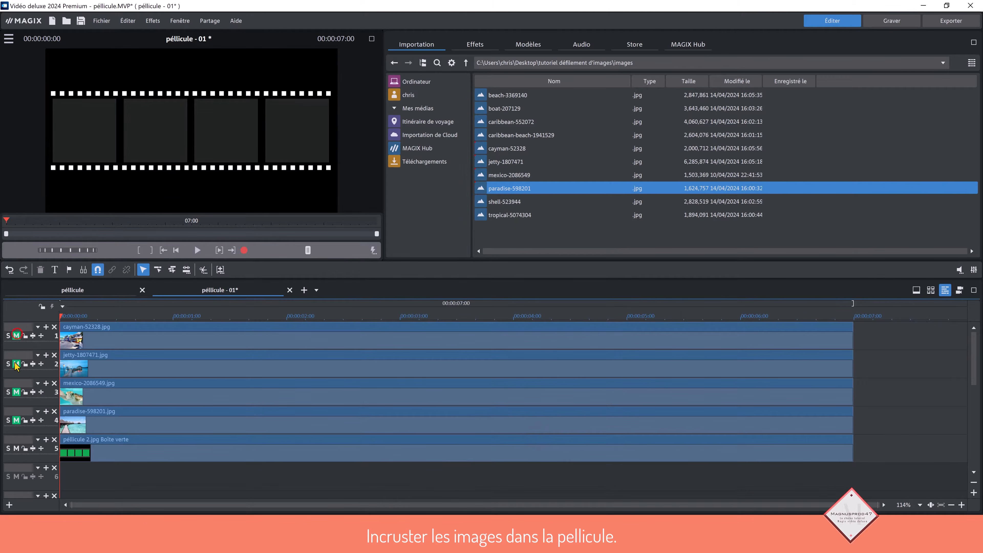
click(17, 364)
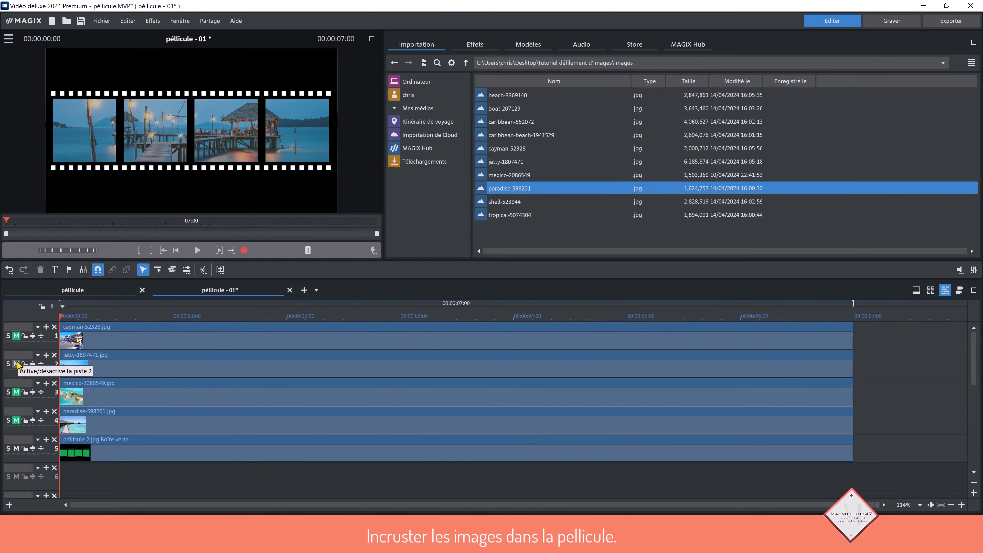
mouse_move(112, 370)
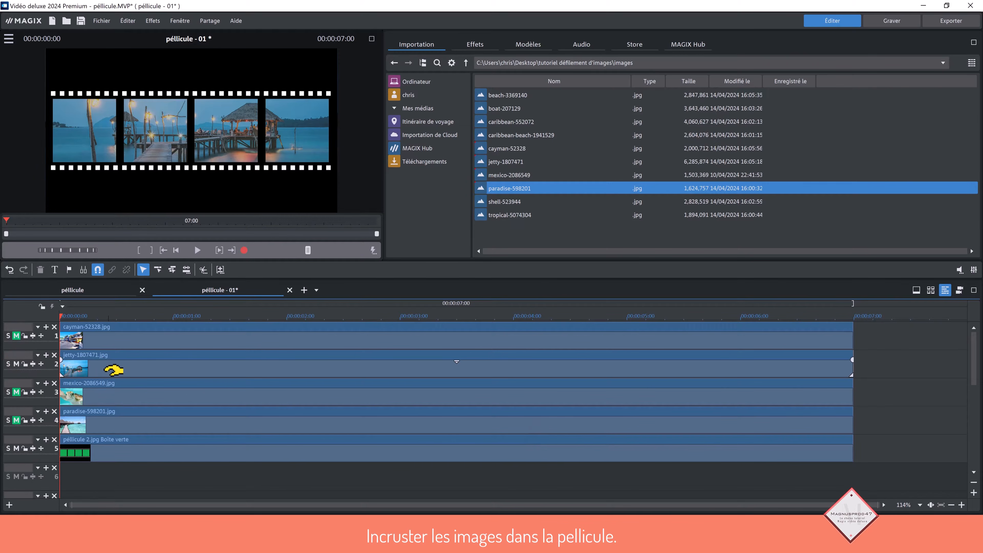
click(127, 368)
click(475, 44)
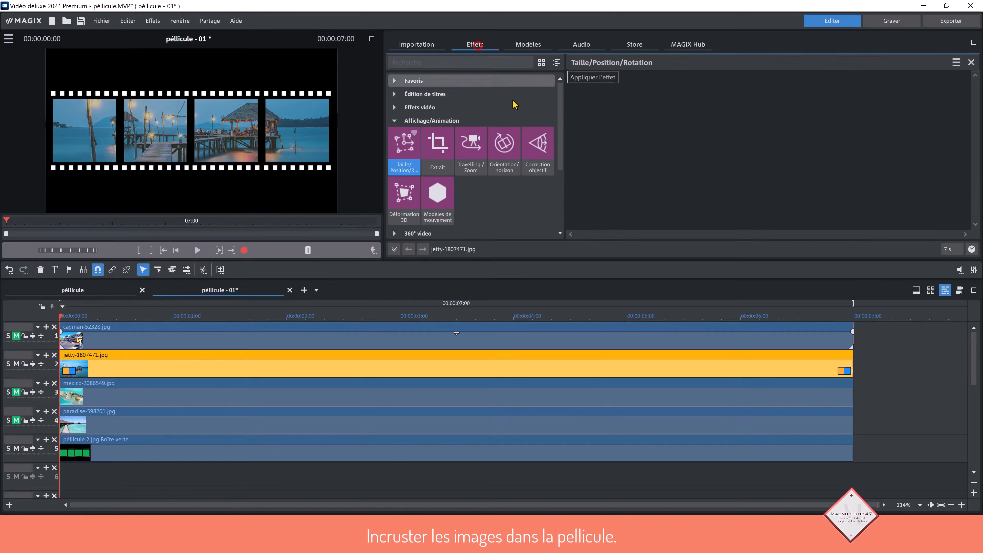
click(593, 77)
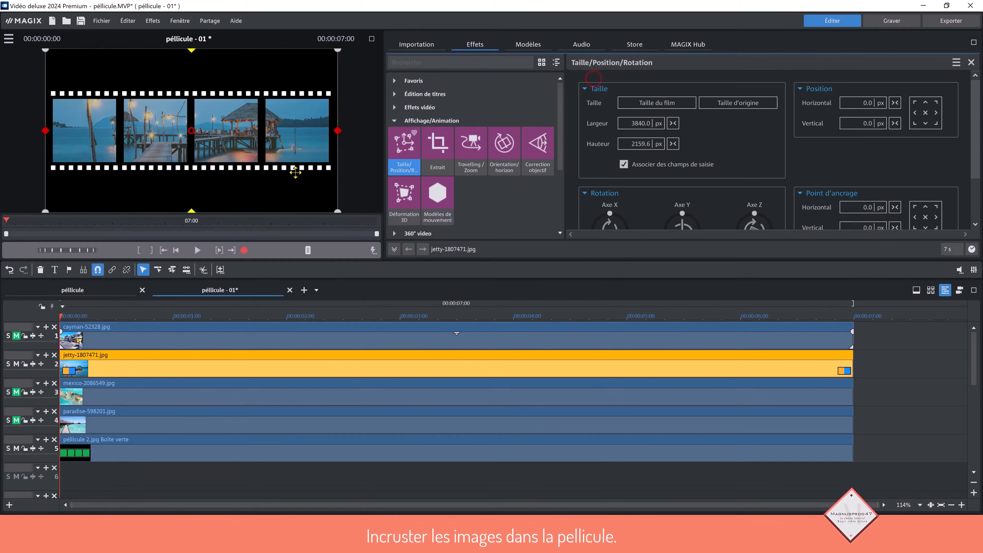
drag(276, 158, 203, 160)
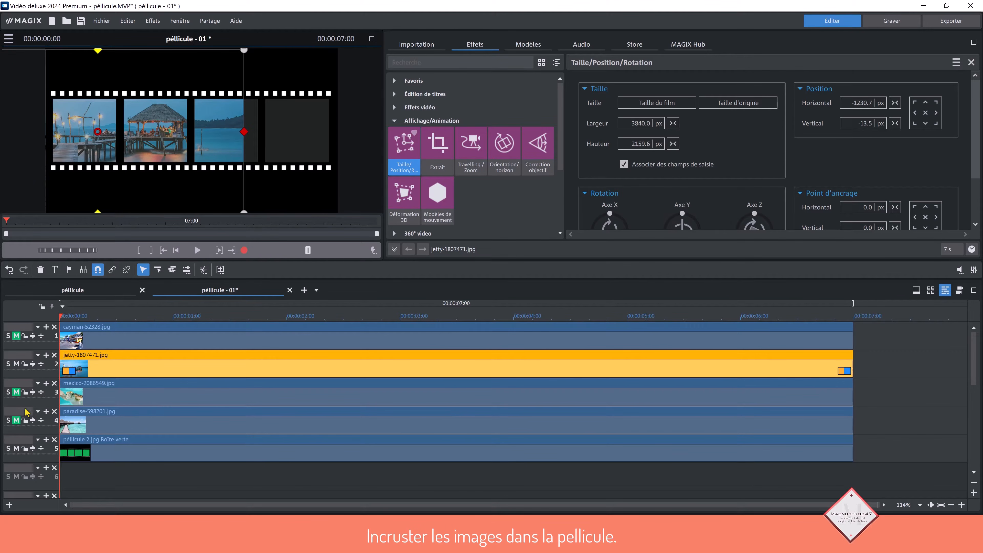
Unmute track 3, apply Taille/Position/Rotation to mexico-2086549.jpg and scale it to 1514 px wide
click(16, 392)
click(100, 398)
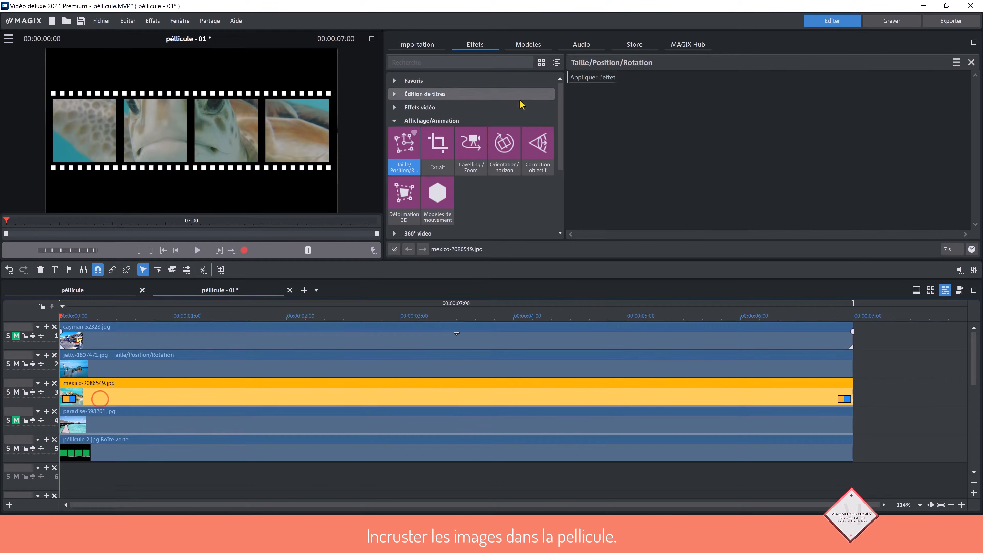
click(579, 81)
drag(644, 124, 610, 445)
drag(622, 126, 608, 445)
drag(627, 128, 587, 510)
Move the mexico-2086549.jpg image over the third frame, unlink its width and height, and set its width to 1303 px
drag(224, 137, 292, 132)
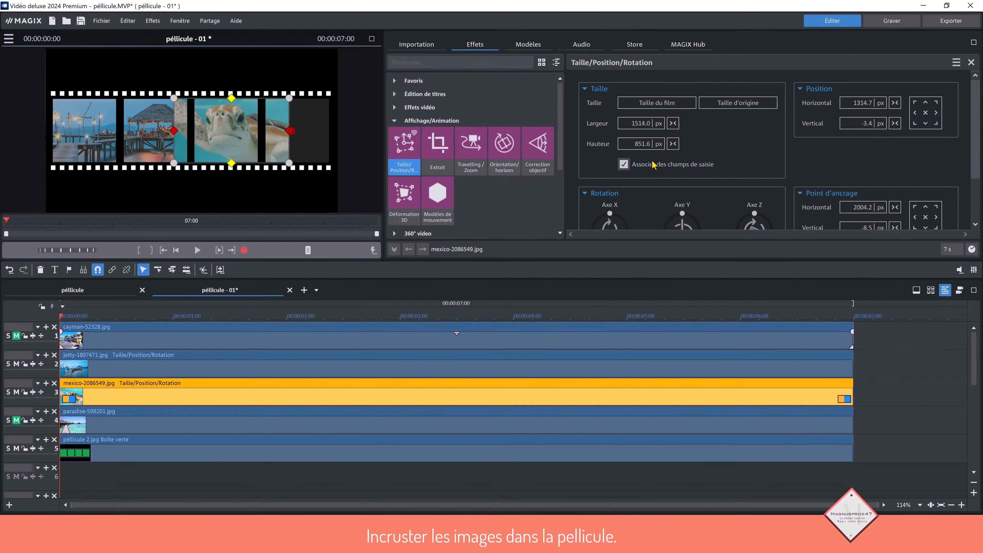
click(627, 168)
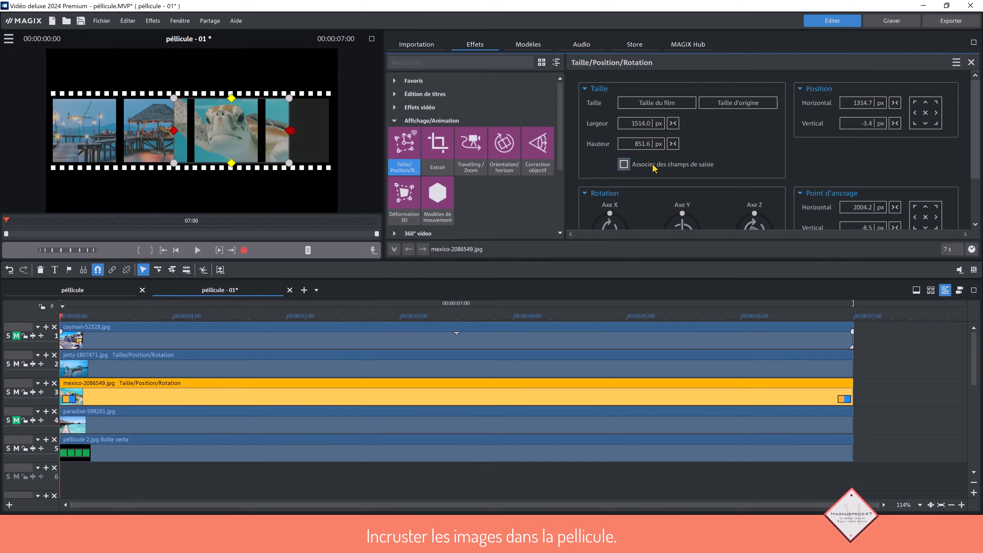
drag(643, 125, 690, 232)
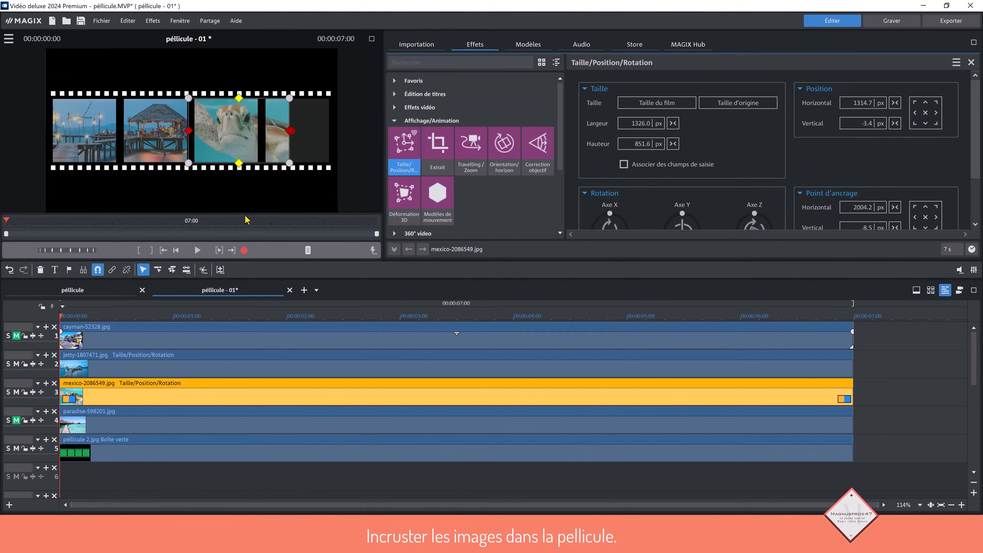
drag(642, 131, 643, 143)
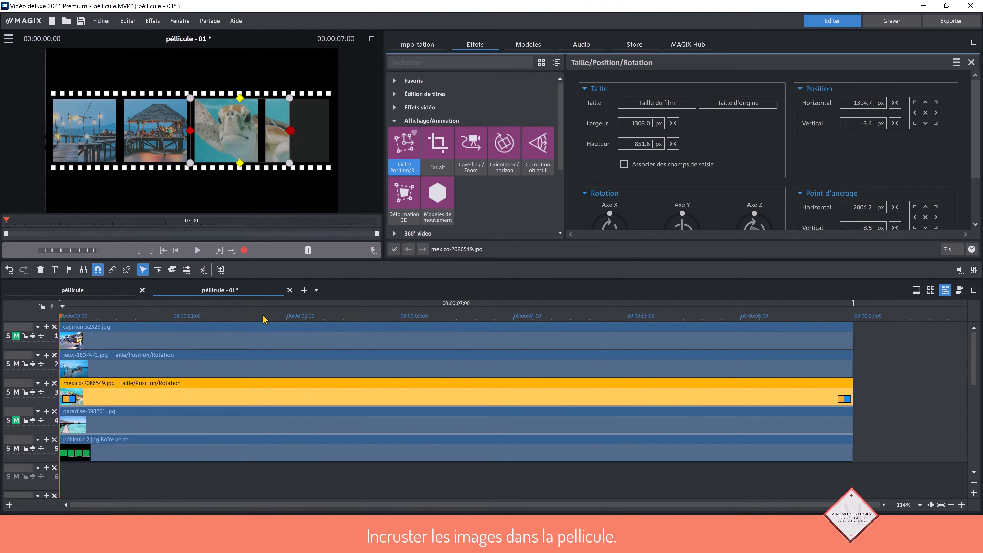
Unmute track 4, apply Taille/Position/Rotation to paradise-598201.jpg, scale it down and move it over the fourth frame
click(184, 420)
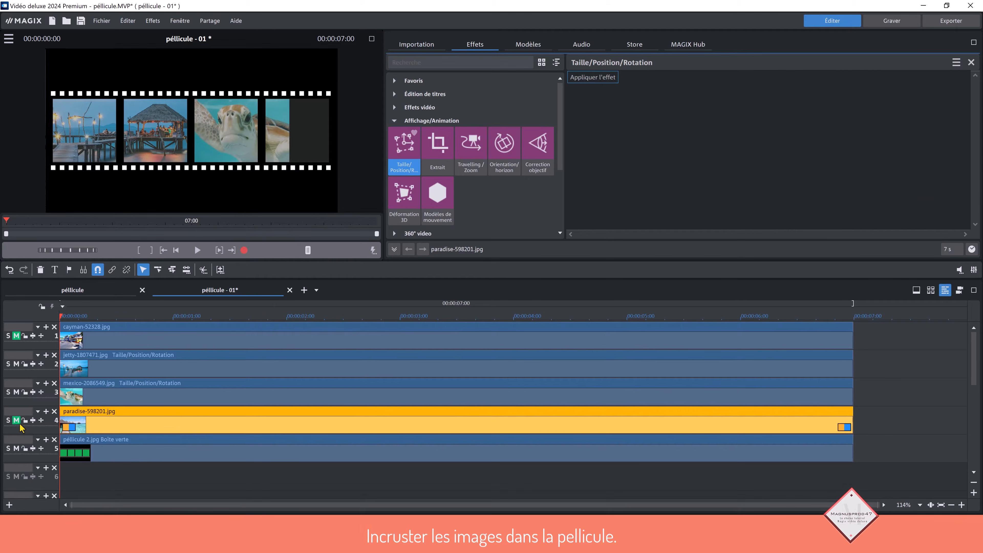
click(18, 421)
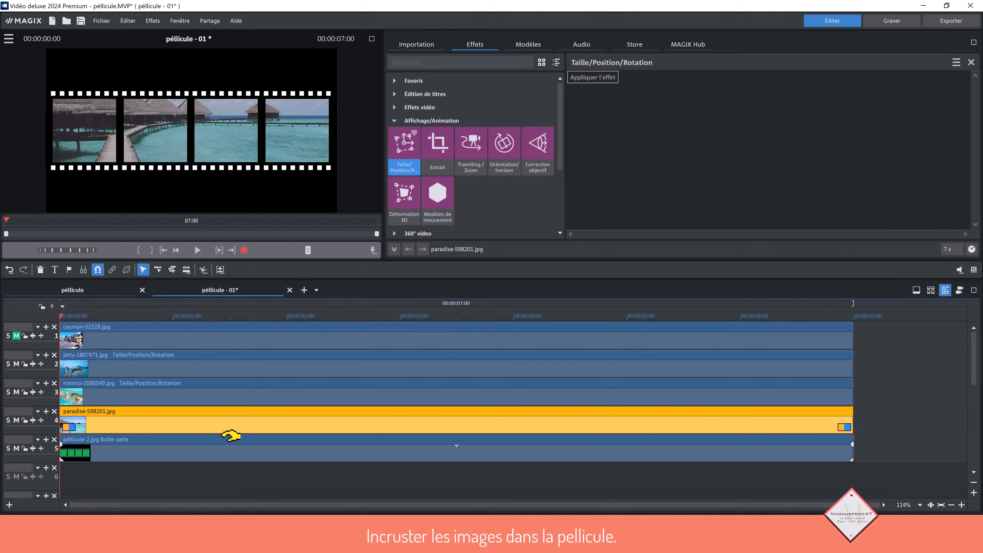
click(595, 78)
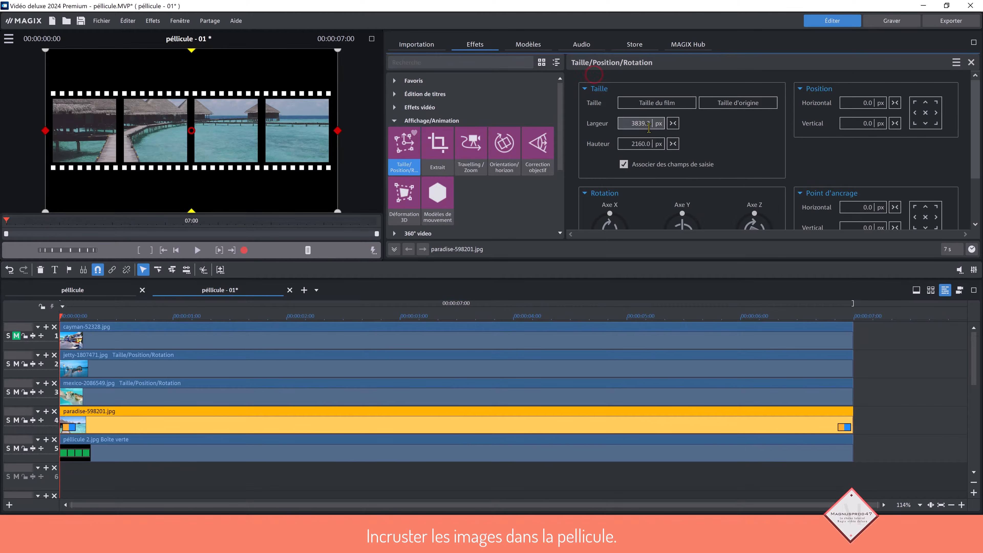
drag(646, 125, 631, 139)
drag(204, 136, 349, 139)
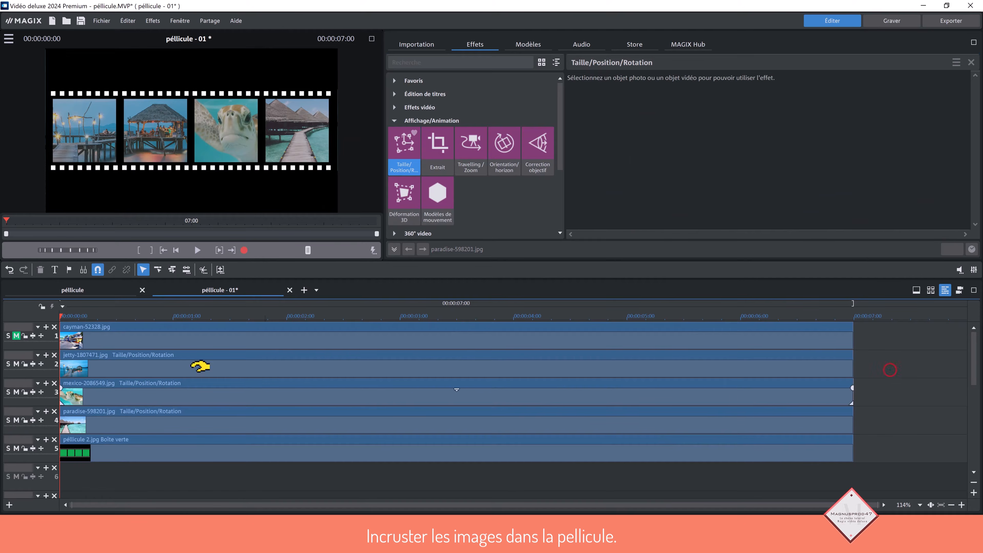
Export the film strip with the jetty, turtle and bungalow photos as a single JPEG frame
click(101, 21)
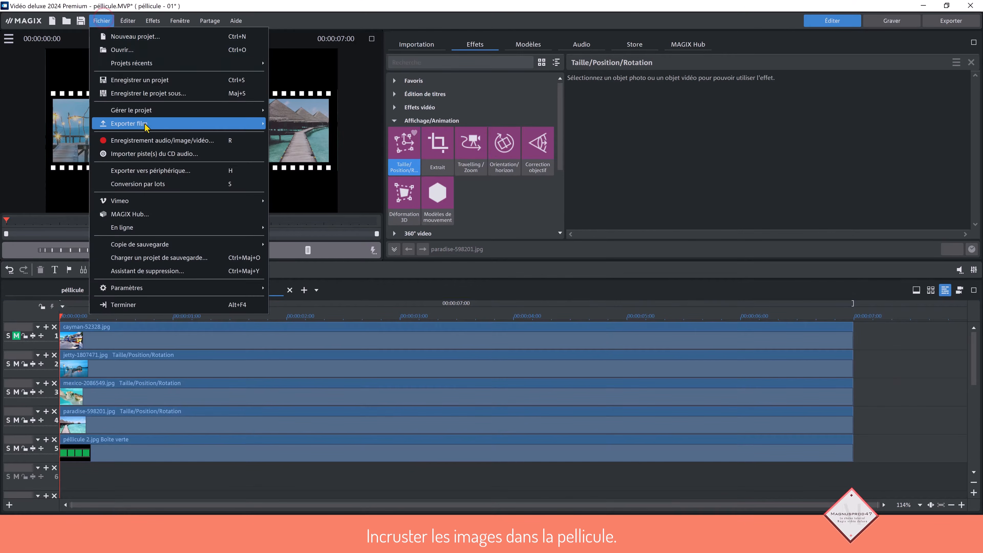
mouse_move(139, 123)
click(372, 331)
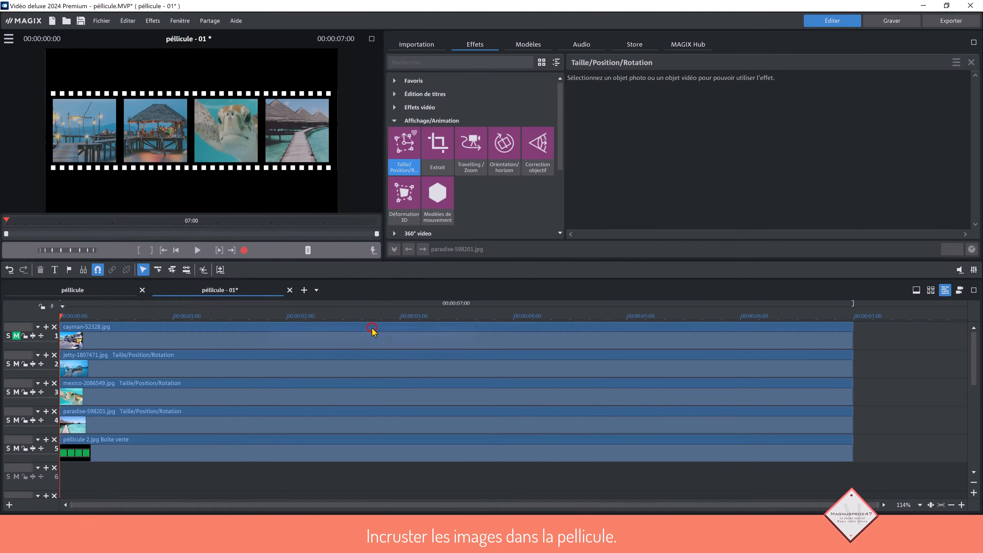
click(364, 488)
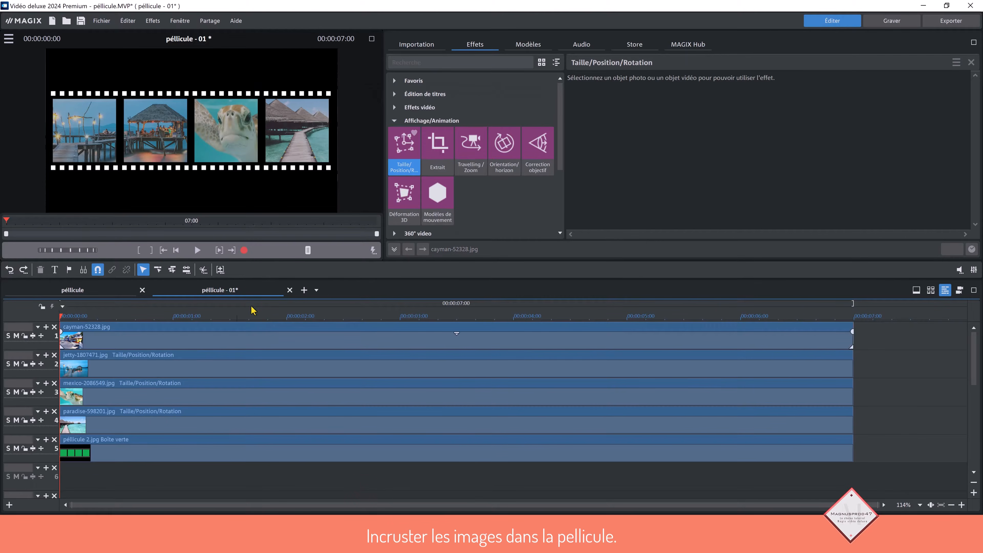
Permanently delete the film péllicule - 01 from the project
click(290, 290)
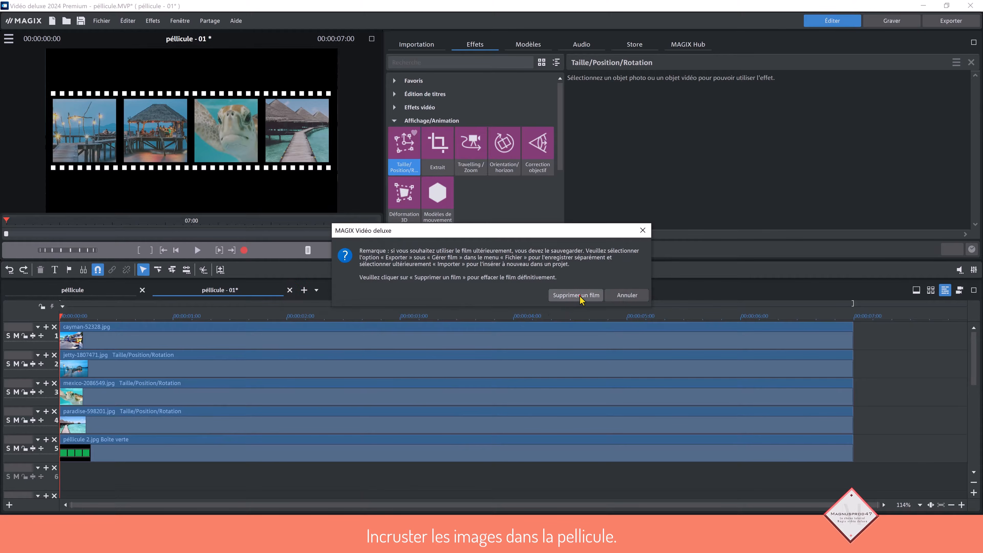
click(576, 295)
click(156, 291)
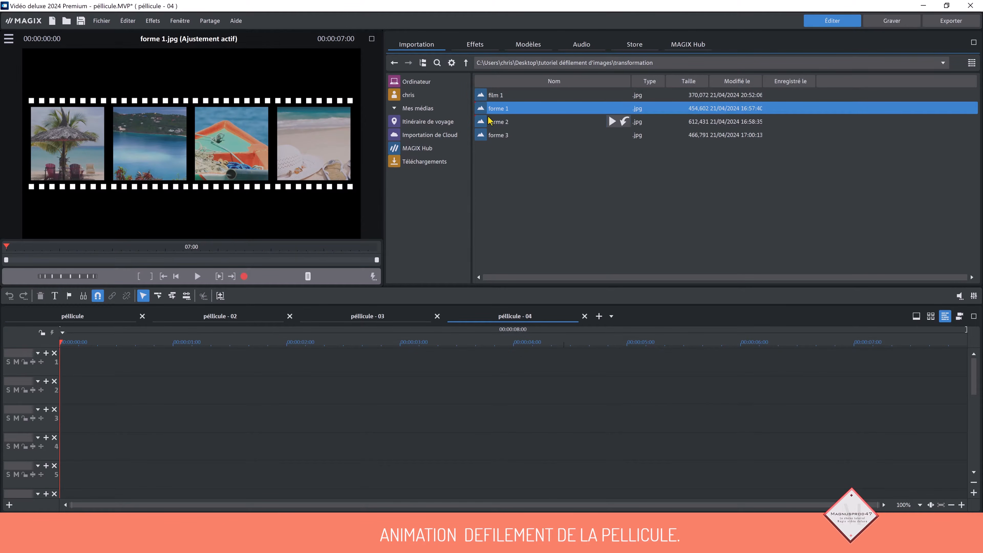
Place forme 1.jpg on track 1 of péllicule - 04 and apply the Taille/Position/Rotation effect to it
drag(613, 109, 116, 371)
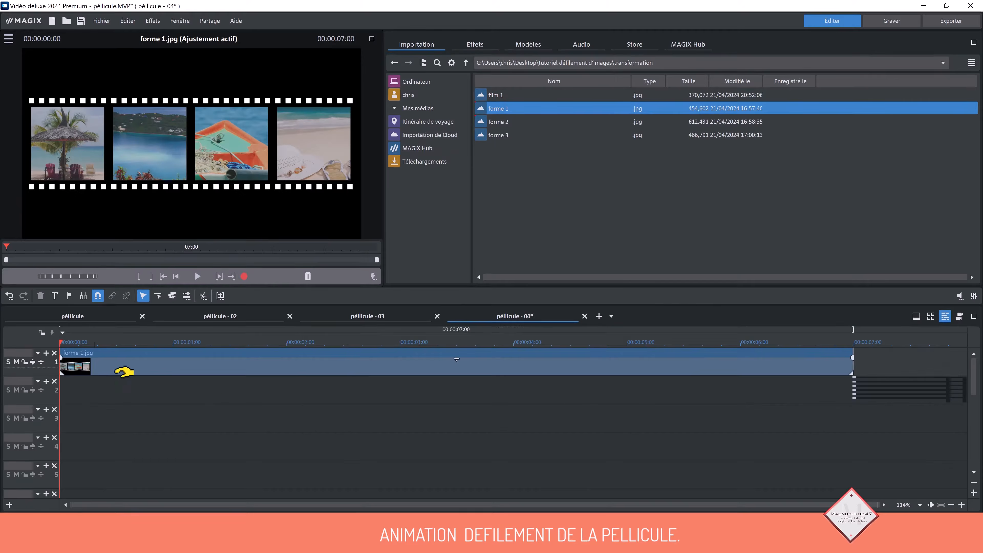
click(728, 364)
click(477, 41)
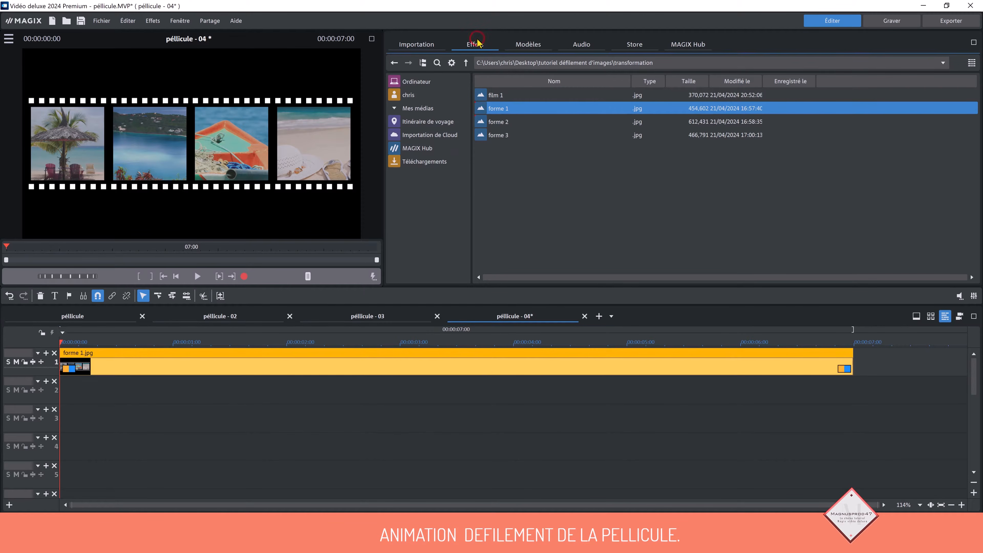
click(428, 170)
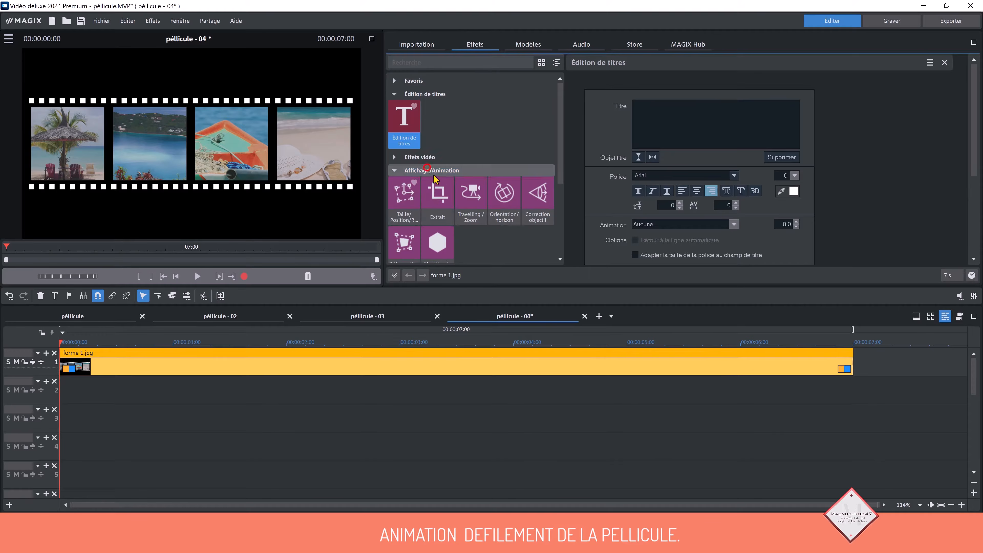
click(404, 196)
click(603, 78)
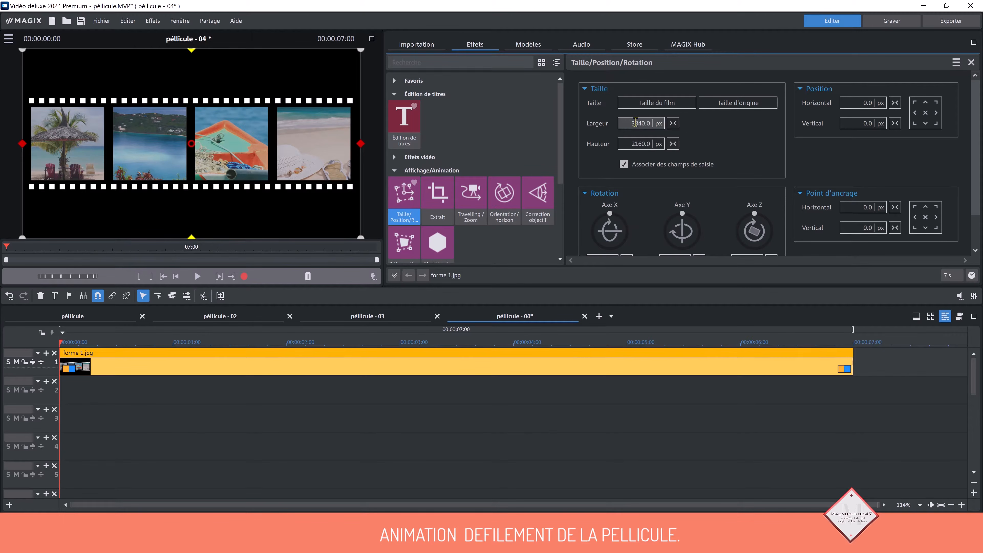
Switch to Calculator and divide the 3840 px image width by 2
key(XF86Calculator)
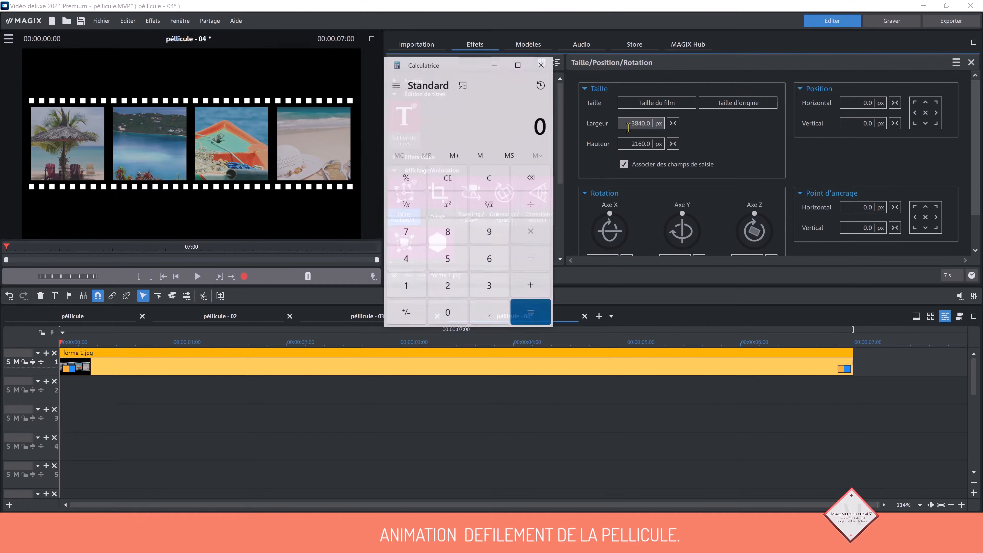
text(38)
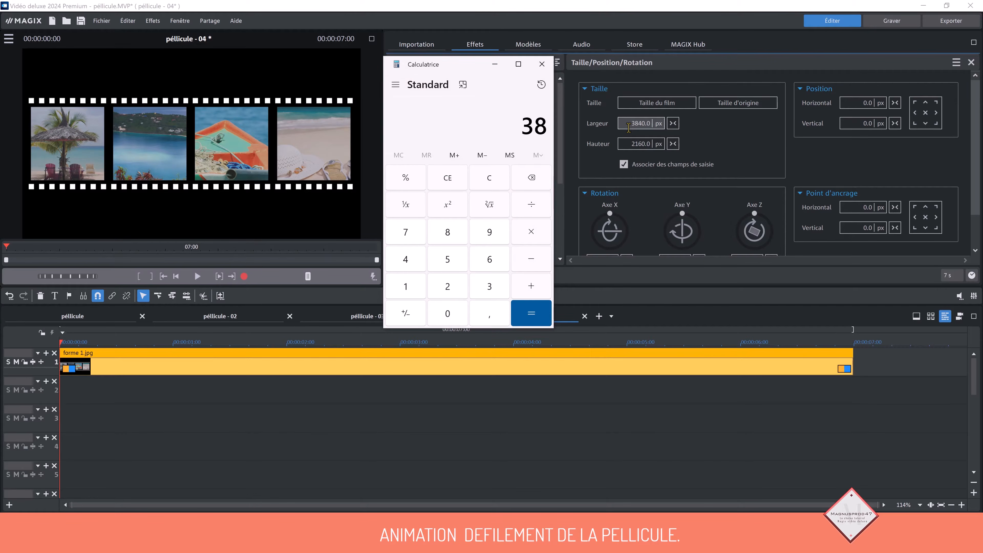
text(40/2)
key(Return)
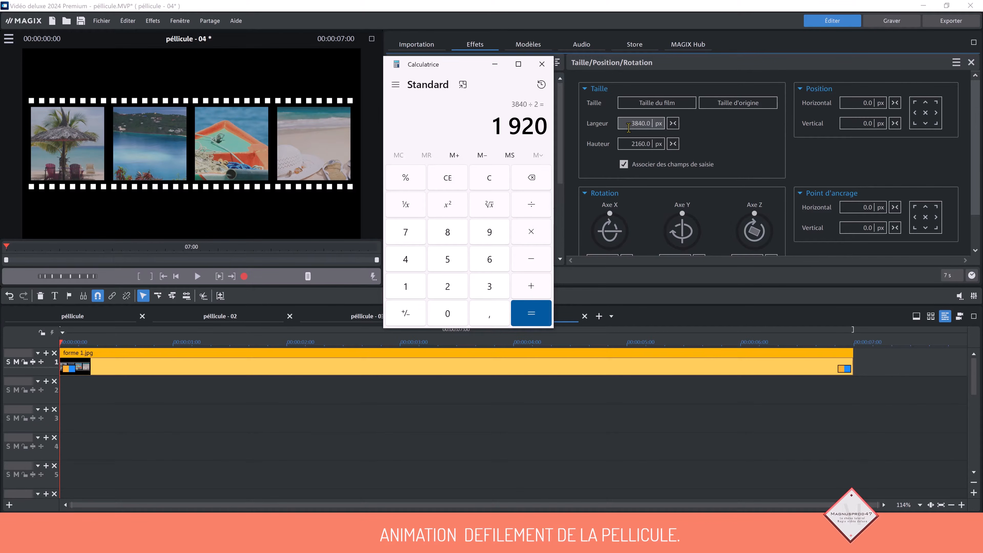
Set forme 1.jpg's width to 1920 px with linked proportions and align it to the left edge of the frame, vertically centred
click(494, 64)
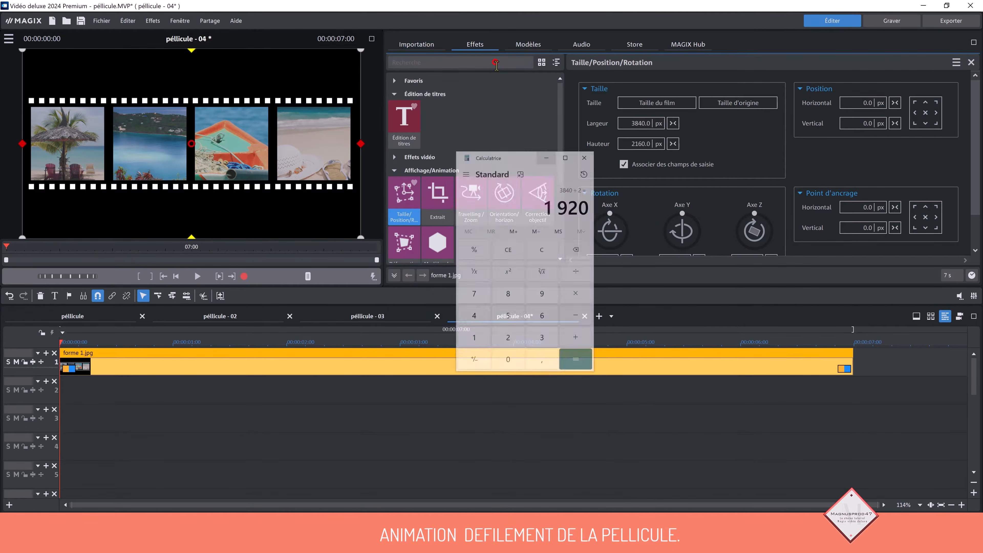
drag(627, 123, 654, 125)
text(1920)
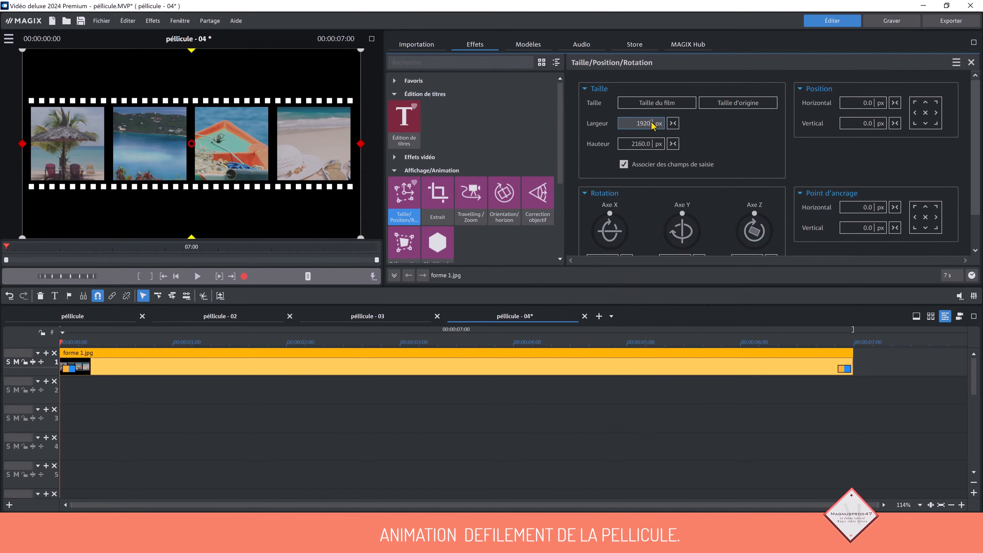
key(Return)
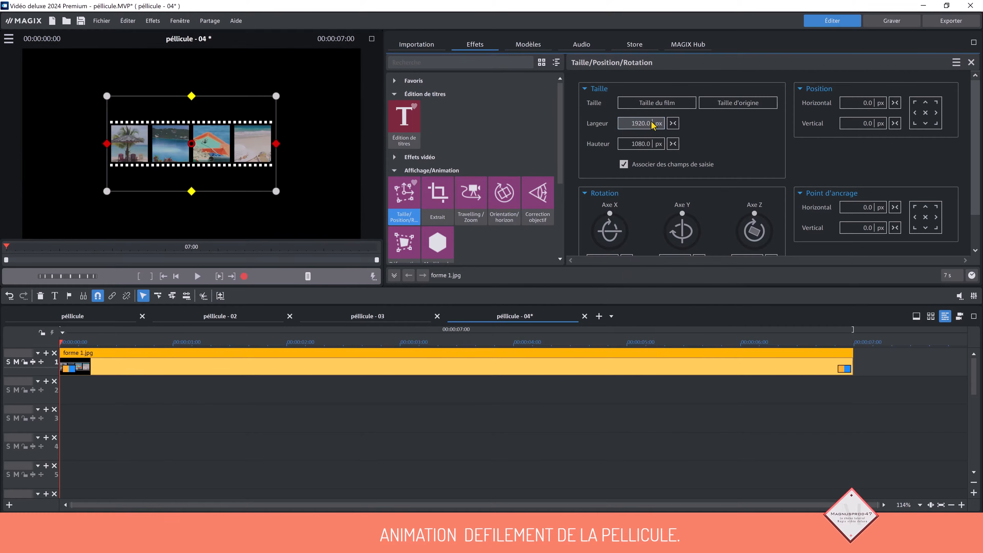
click(914, 113)
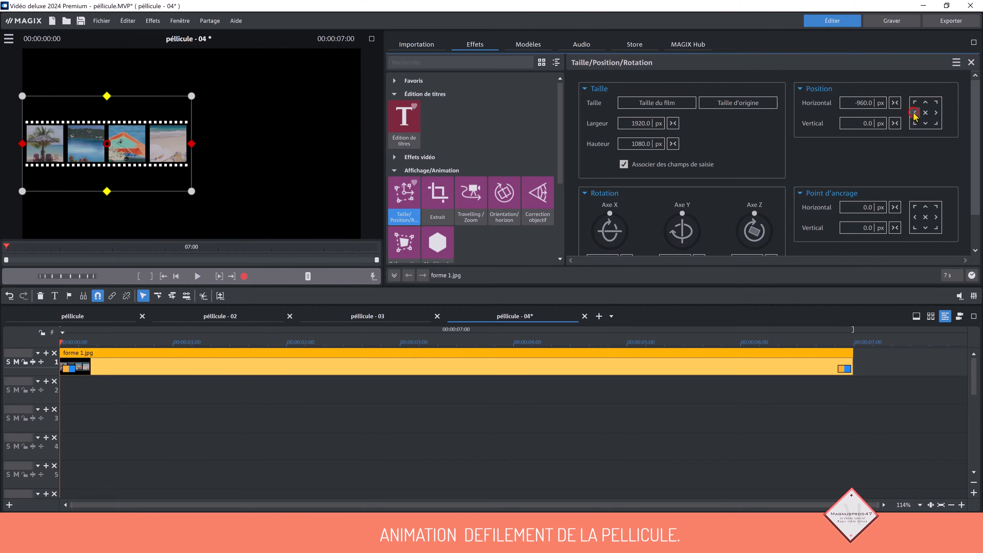
Place forme 2.jpg from the transformation folder at the start of track 2, under forme 1.jpg
click(449, 435)
click(349, 369)
click(425, 45)
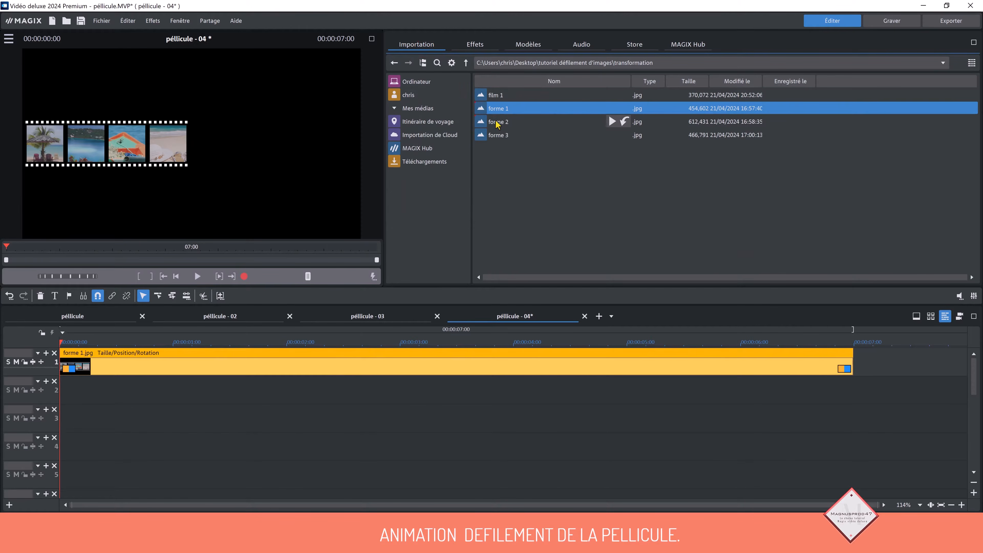
drag(497, 125, 78, 389)
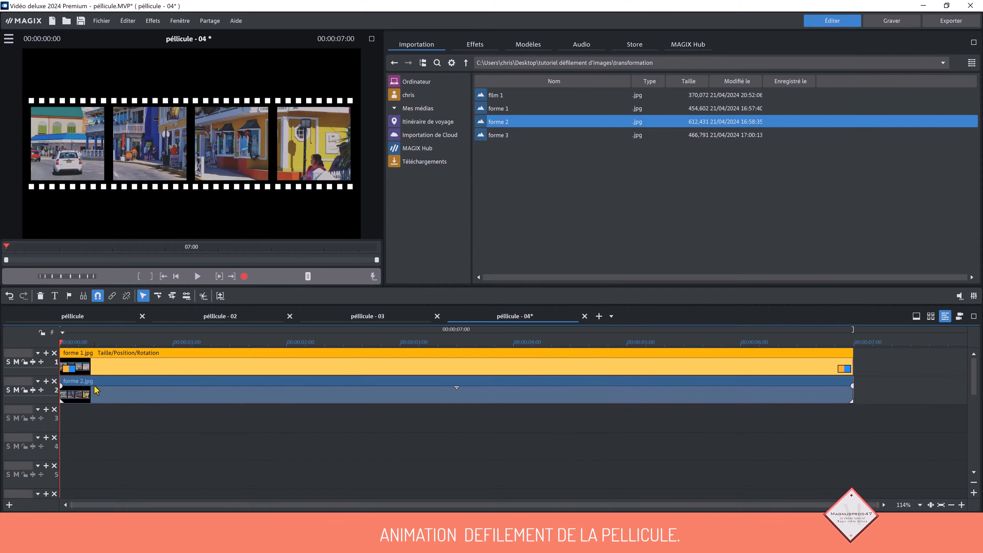
Copy the video effects of forme 1.jpg and add them to forme 2.jpg on track 2
right_click(189, 364)
mouse_move(280, 254)
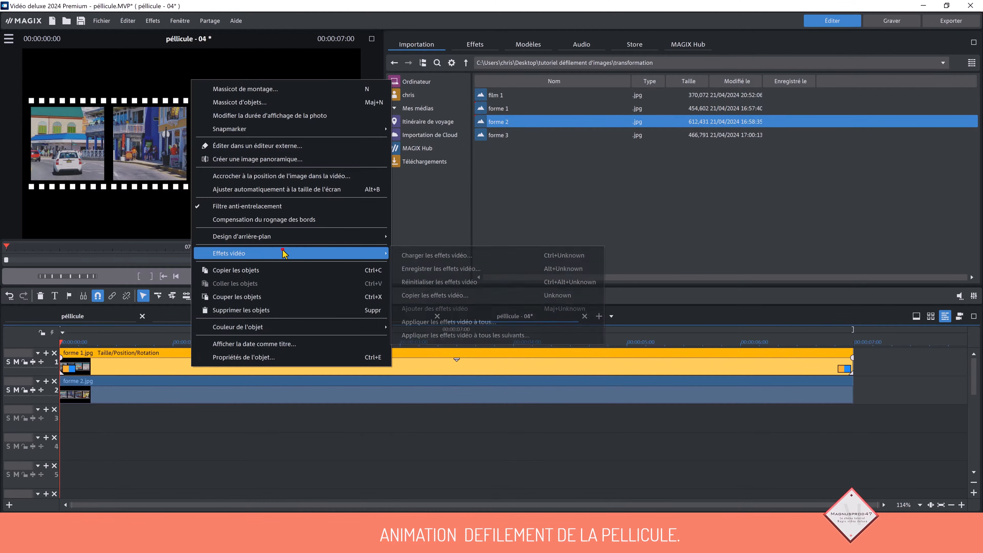
click(436, 300)
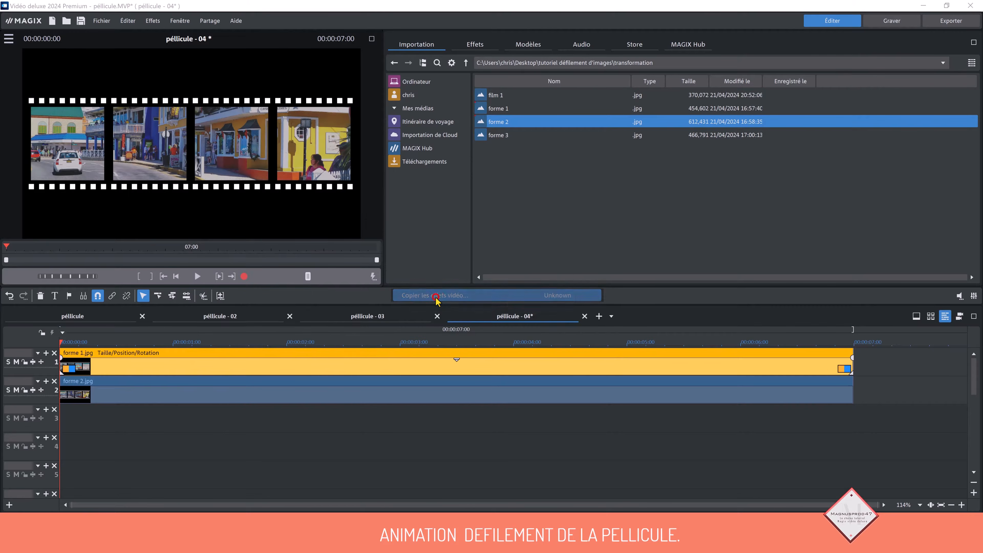
click(498, 305)
right_click(314, 392)
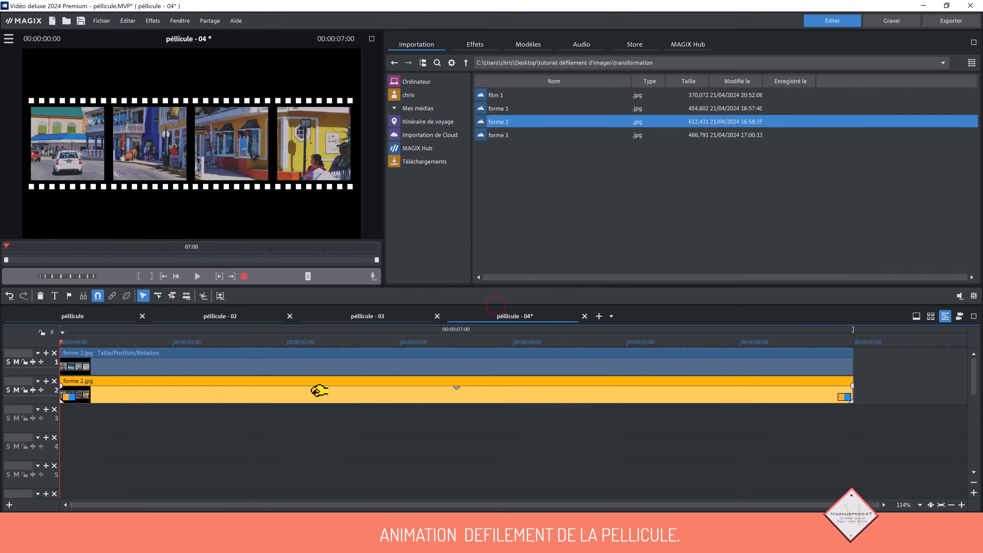
mouse_move(415, 285)
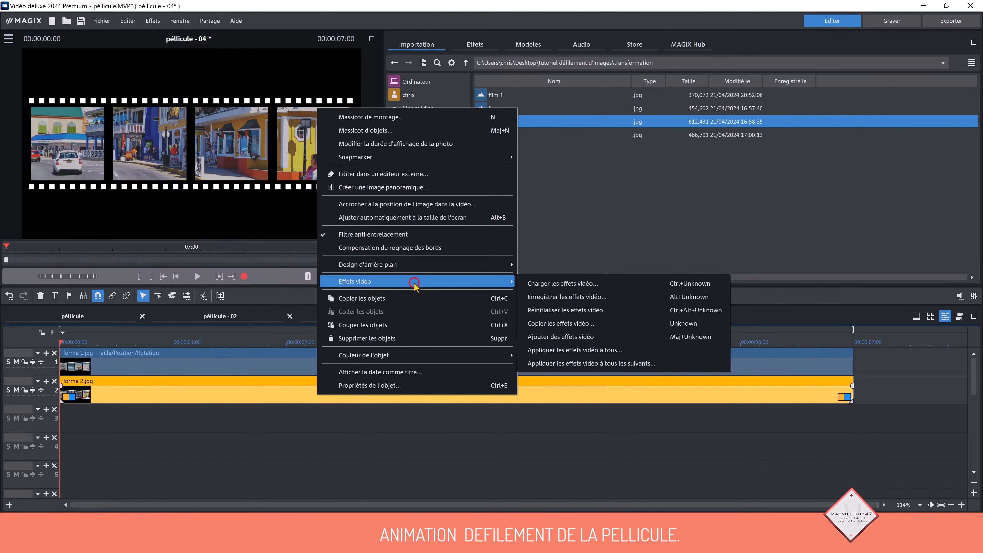
click(551, 338)
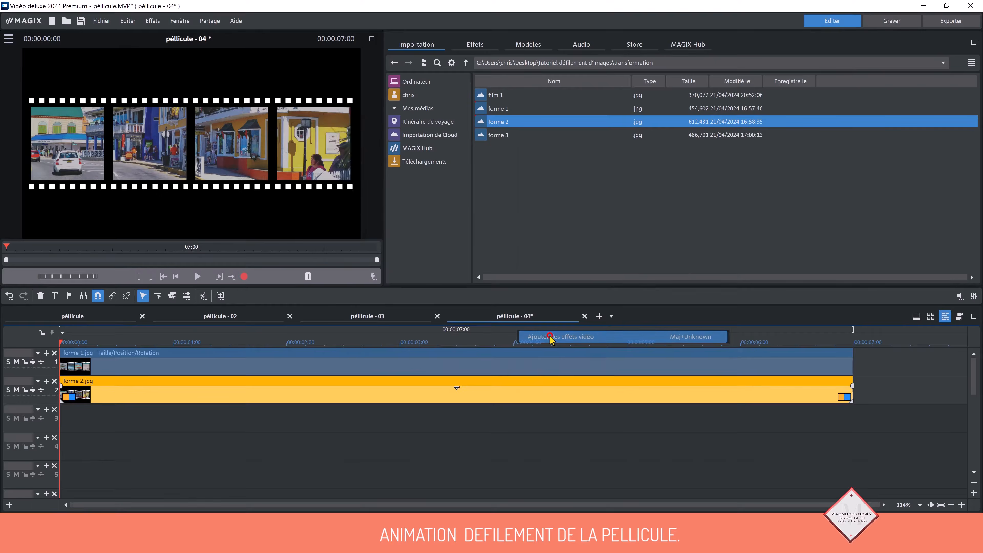
Align forme 2.jpg to the right edge of the frame with the Taille/Position/Rotation effect
click(474, 44)
click(402, 206)
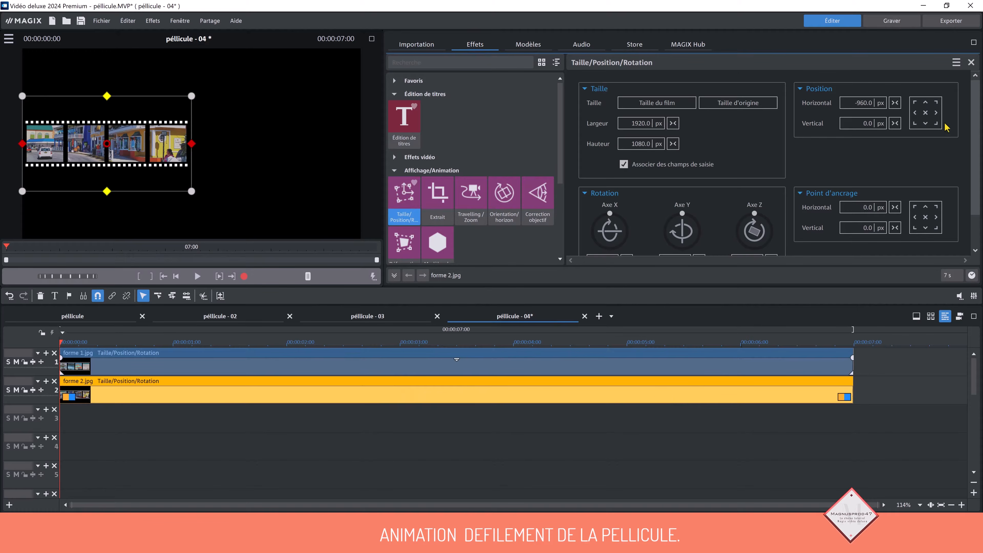
click(936, 113)
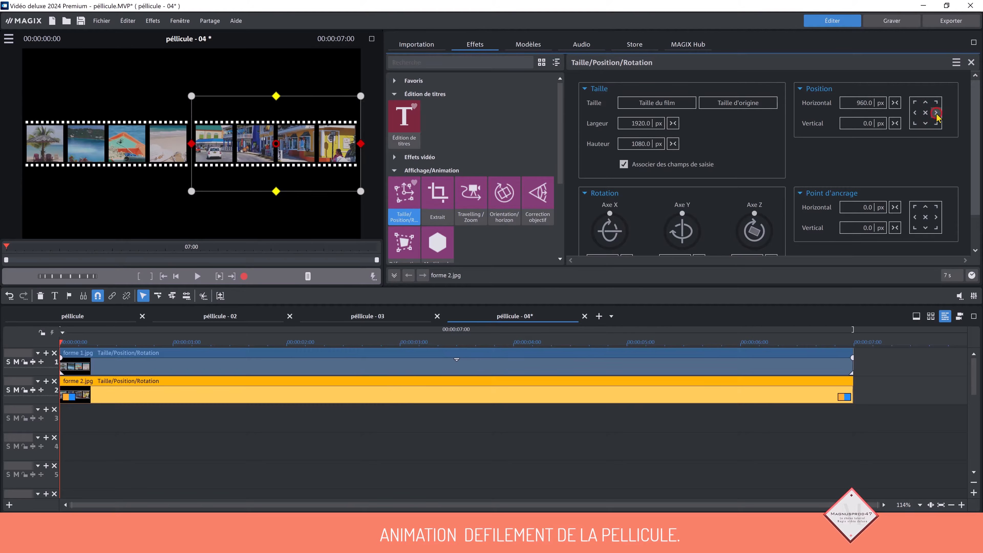
Examine the junction between the two film strips in the enlarged preview, then restore the normal preview size
click(647, 448)
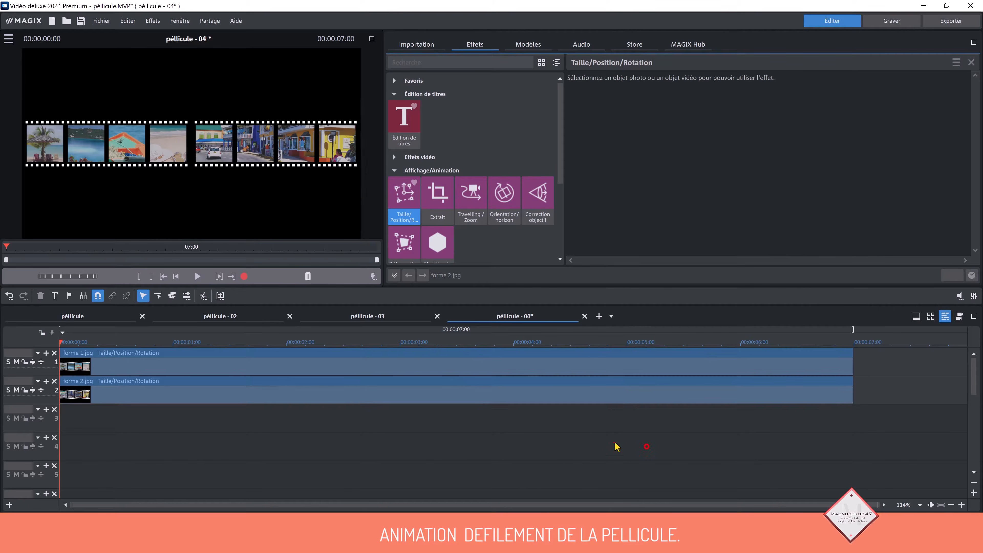
click(371, 39)
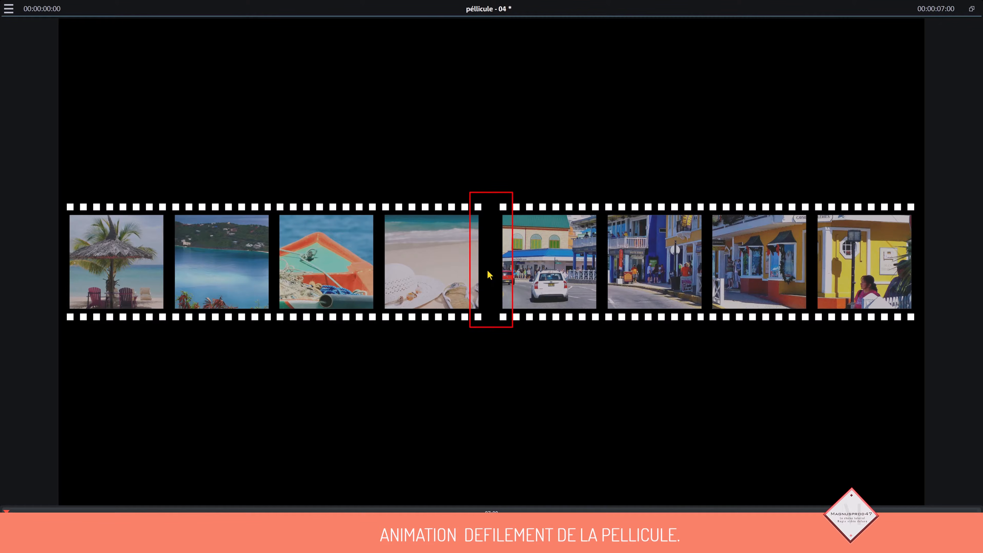
click(971, 9)
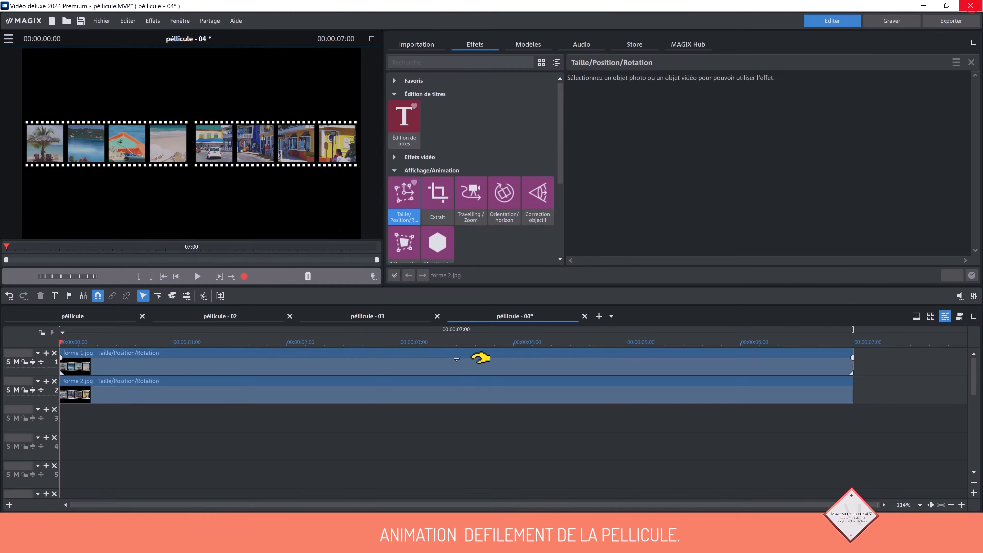
Shift forme 2.jpg towards the centre by setting its horizontal position to 937 px
click(263, 388)
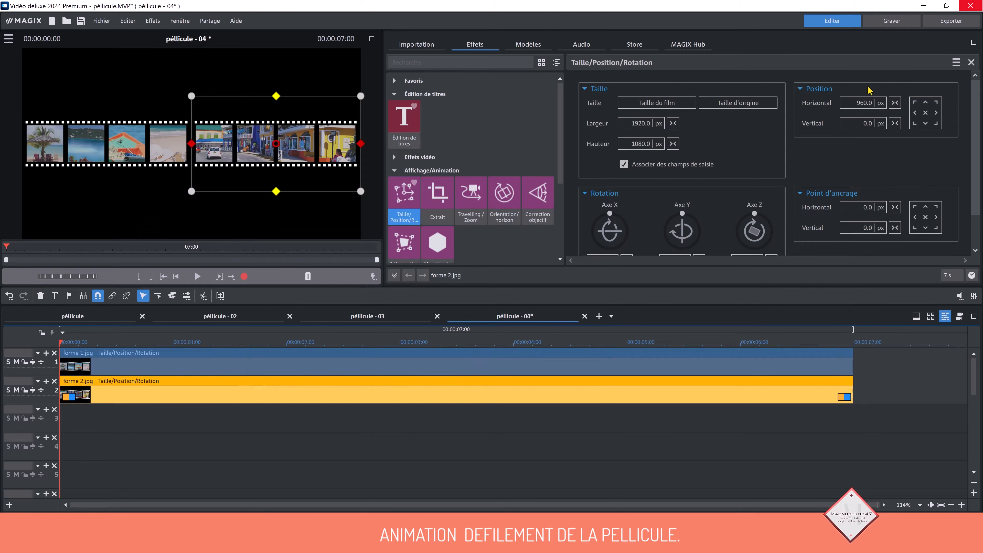
click(868, 104)
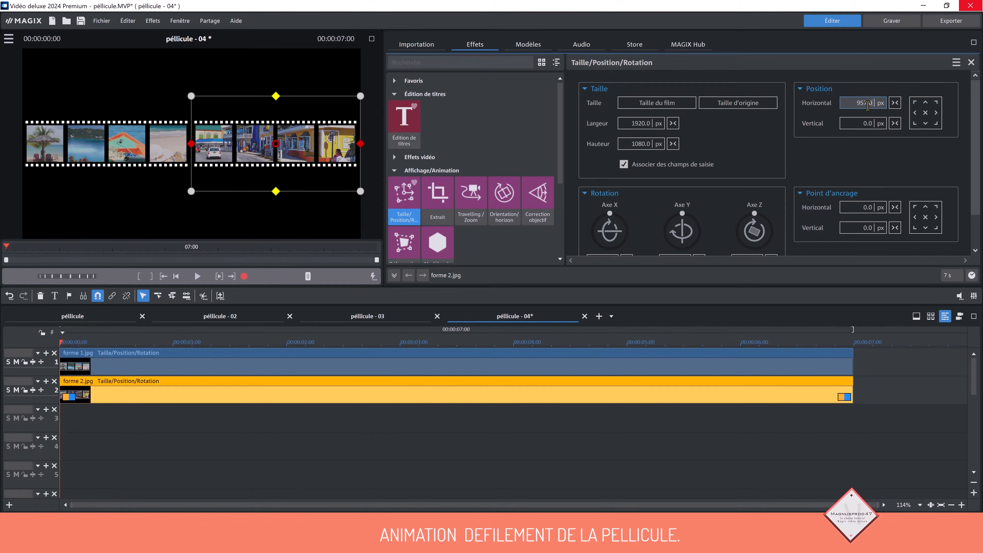
scroll(867, 104, down, 15)
scroll(867, 104, down, 10)
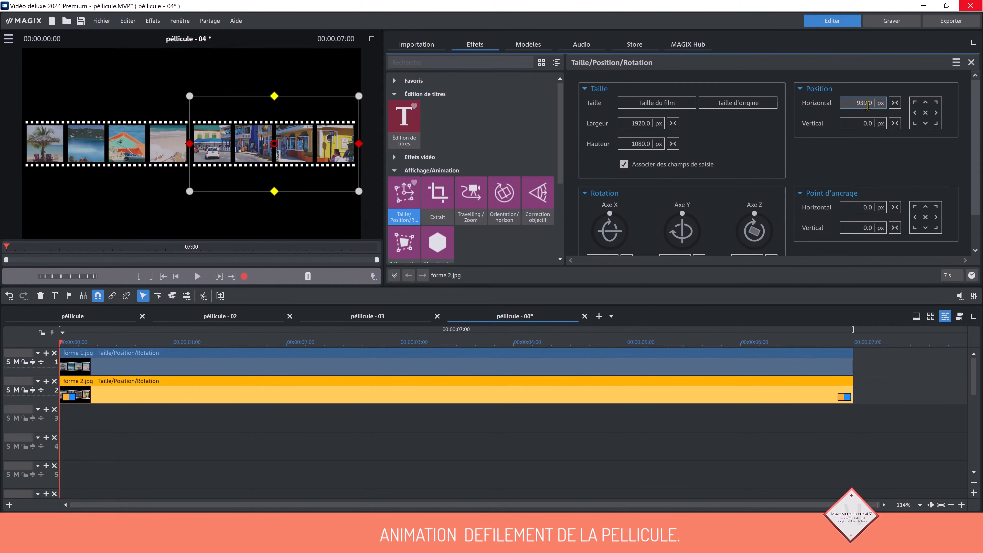
scroll(868, 104, up, 2)
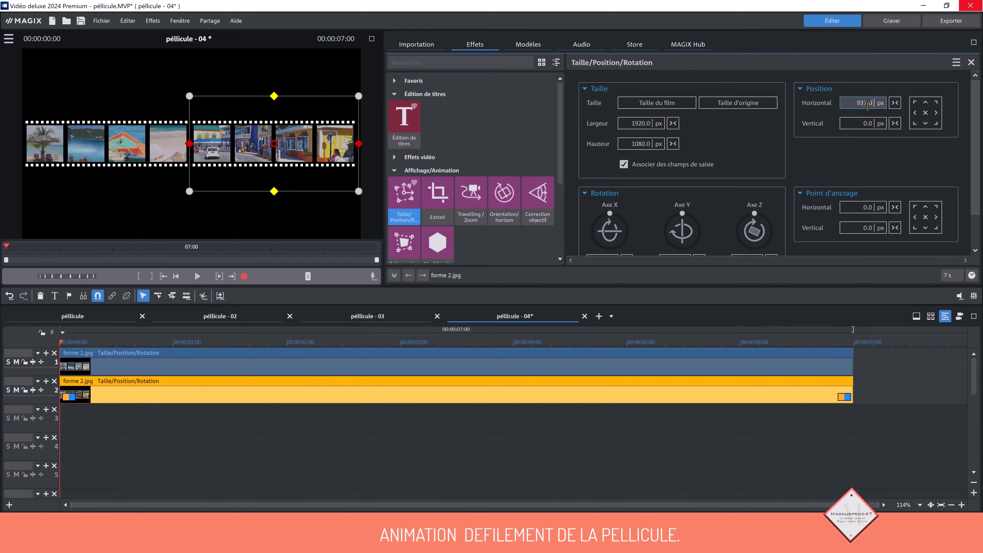
Close the gap between the strips by setting forme 1.jpg's horizontal position to -931 px
click(441, 368)
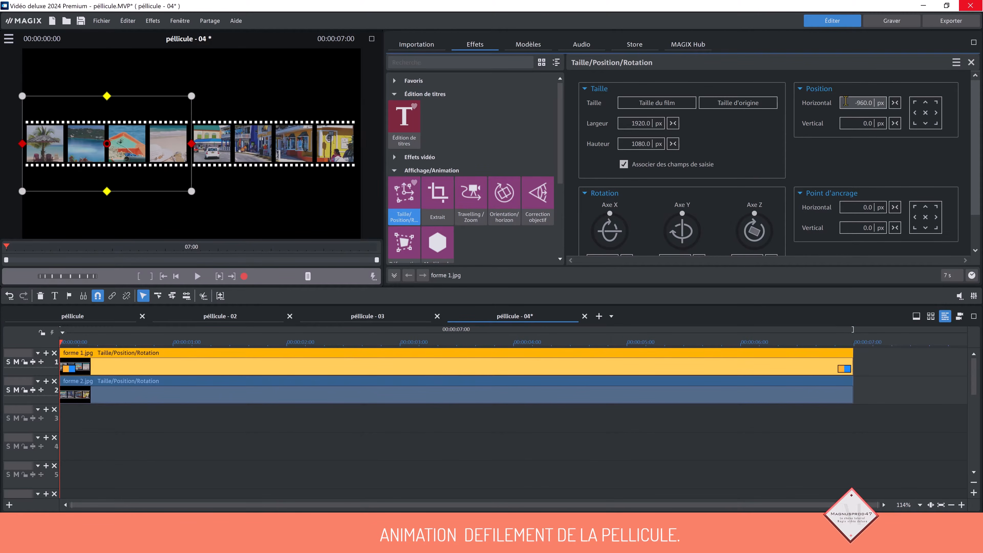
scroll(846, 101, up, 16)
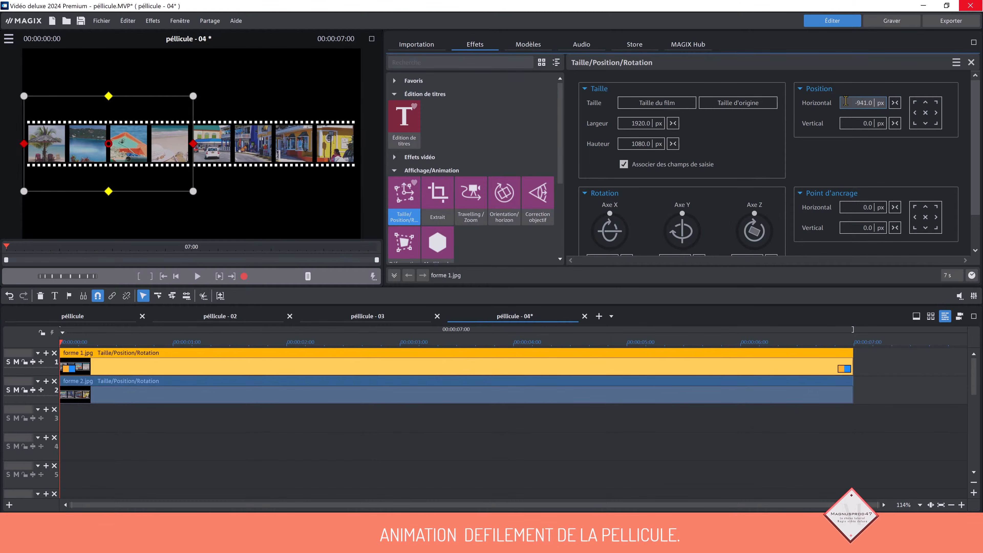
scroll(846, 101, up, 5)
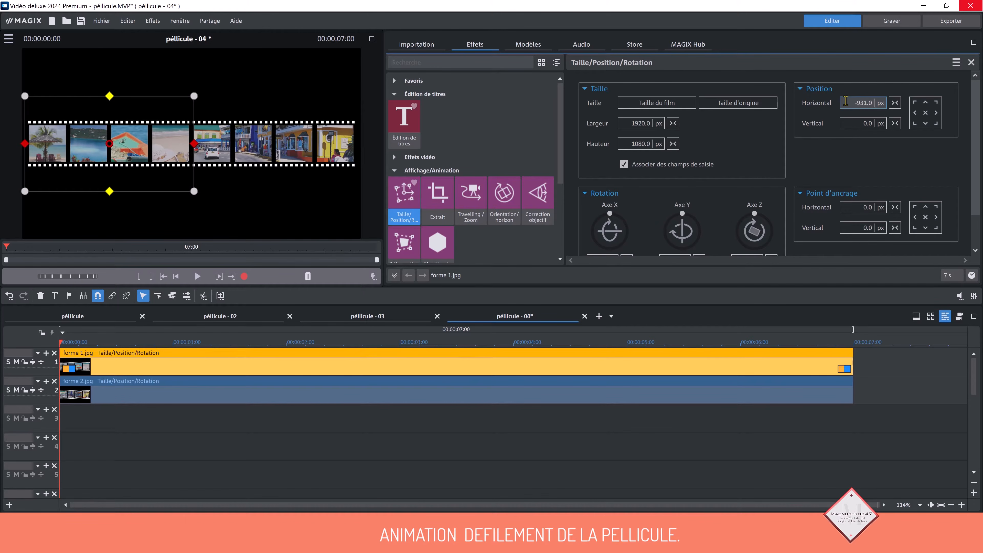
Check the adjusted eight-photo strip in the enlarged preview and return to the editing layout
click(442, 470)
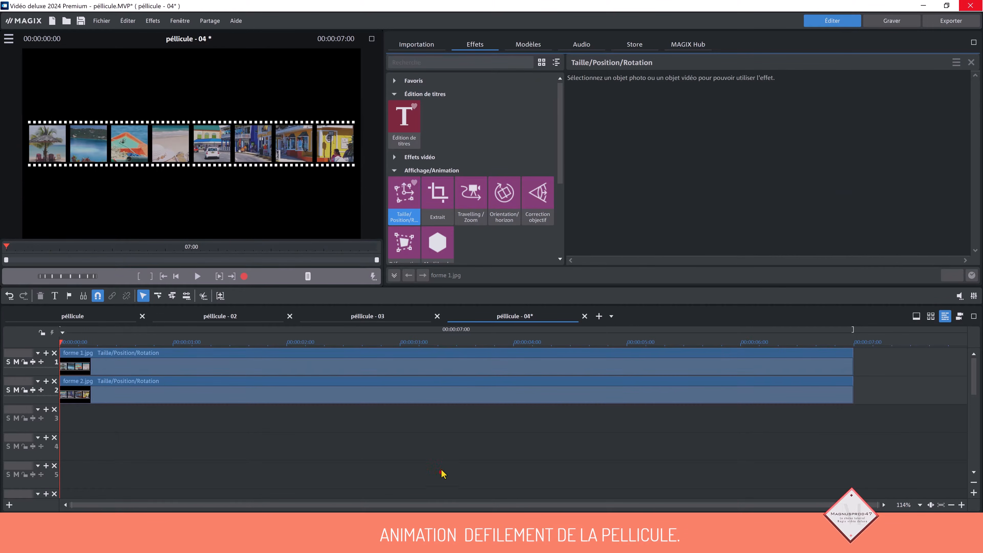
click(372, 39)
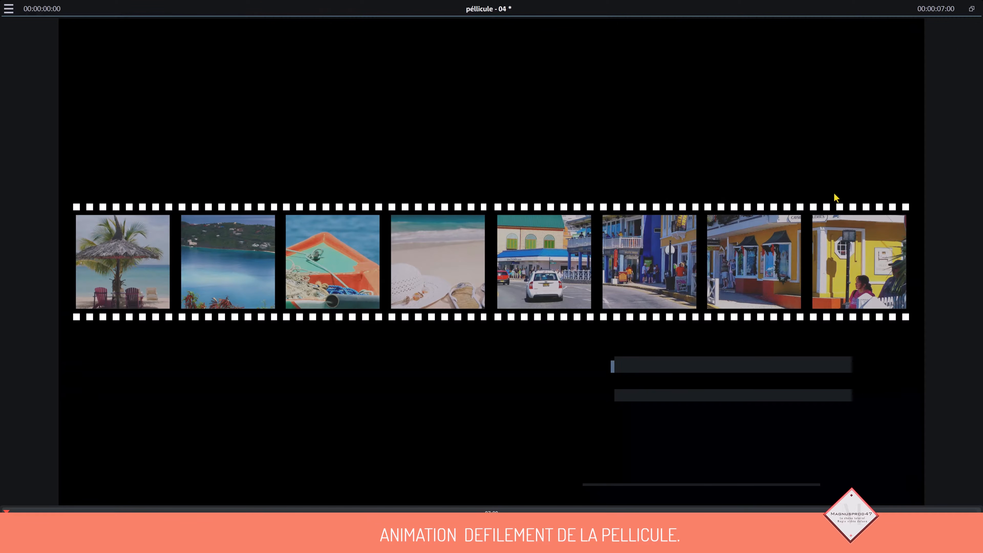
click(972, 9)
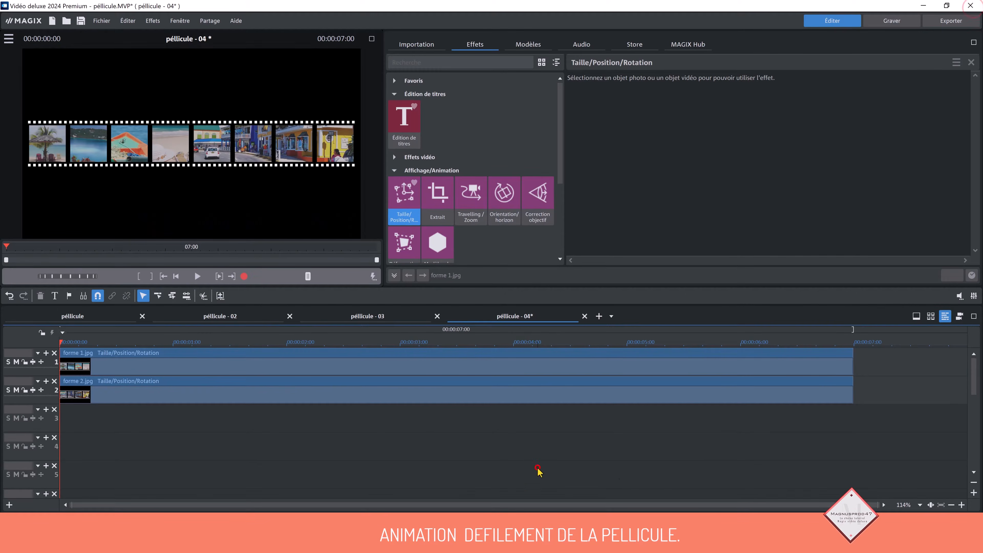
Export the combined eight-photo film strip as a single JPEG frame named forme bis
click(101, 22)
click(125, 123)
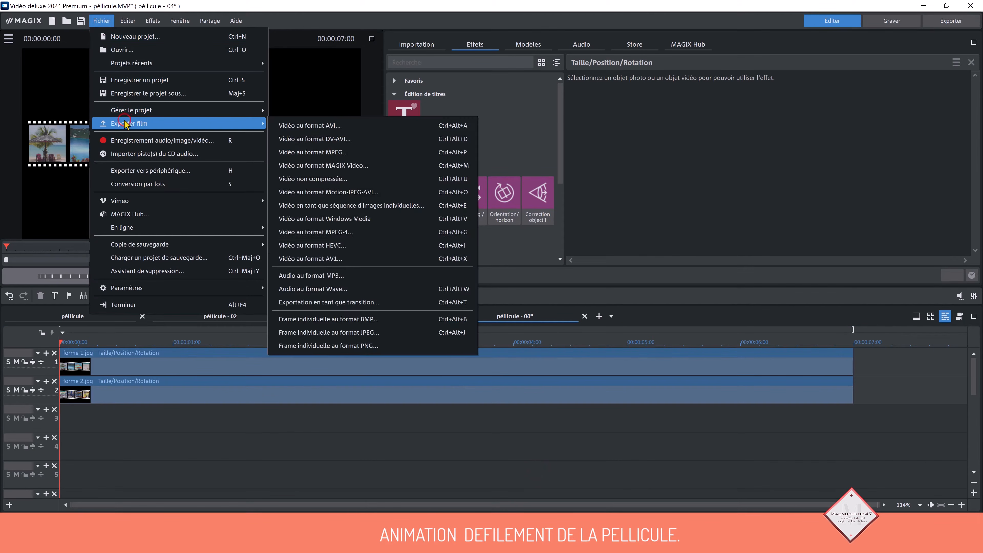
click(383, 333)
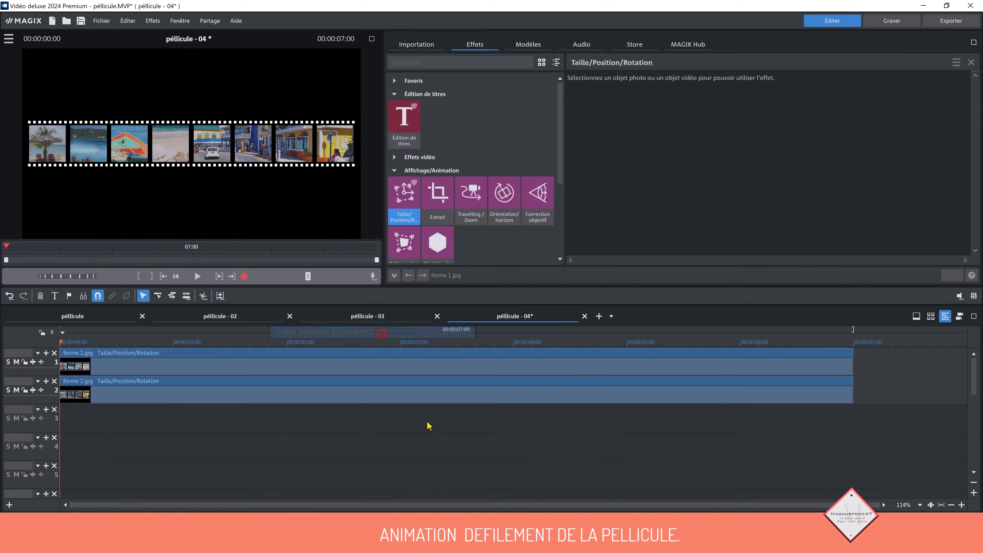
click(608, 308)
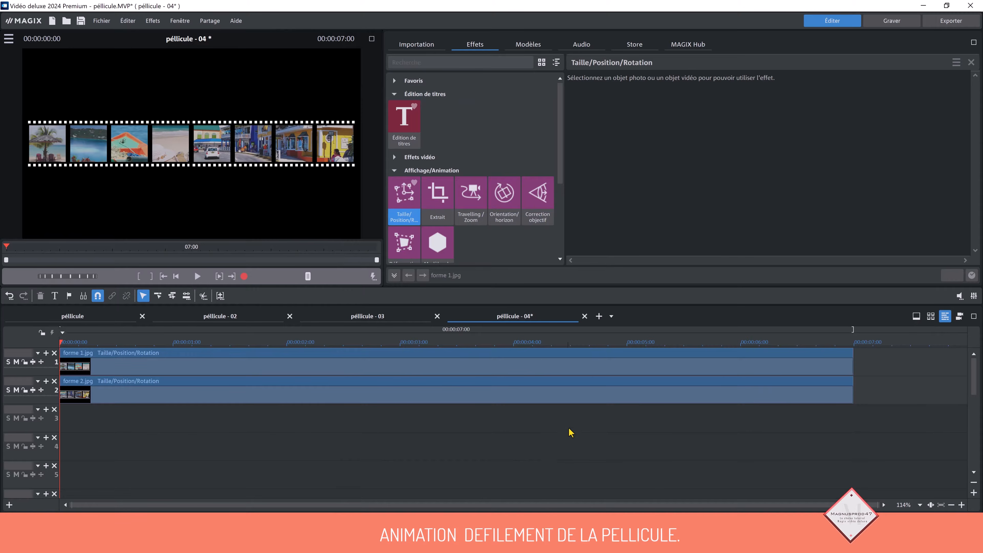
Replace the forme 1.jpg and forme 2.jpg clips in péllicule - 04 with forme bis.jpg at the start of track 1
drag(658, 455, 574, 360)
key(Delete)
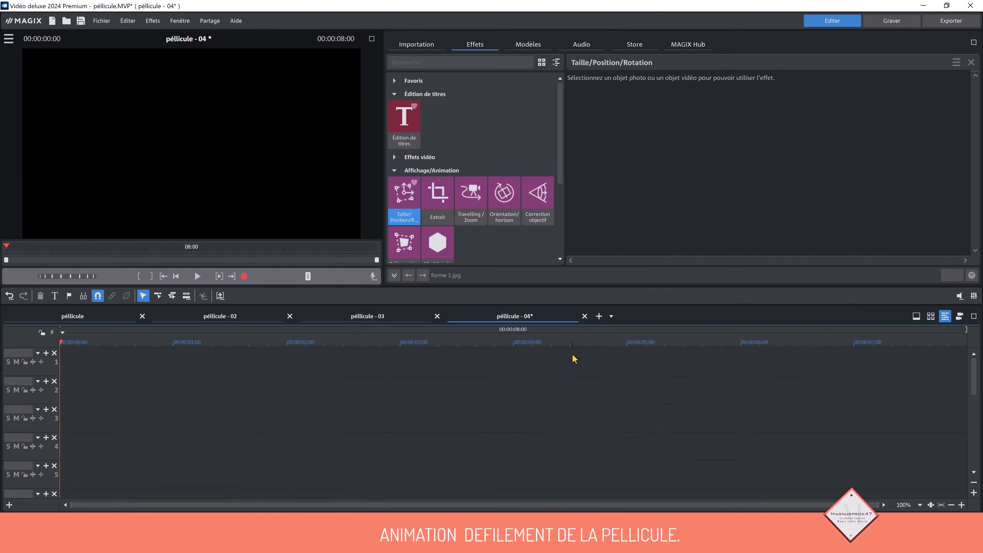
click(416, 46)
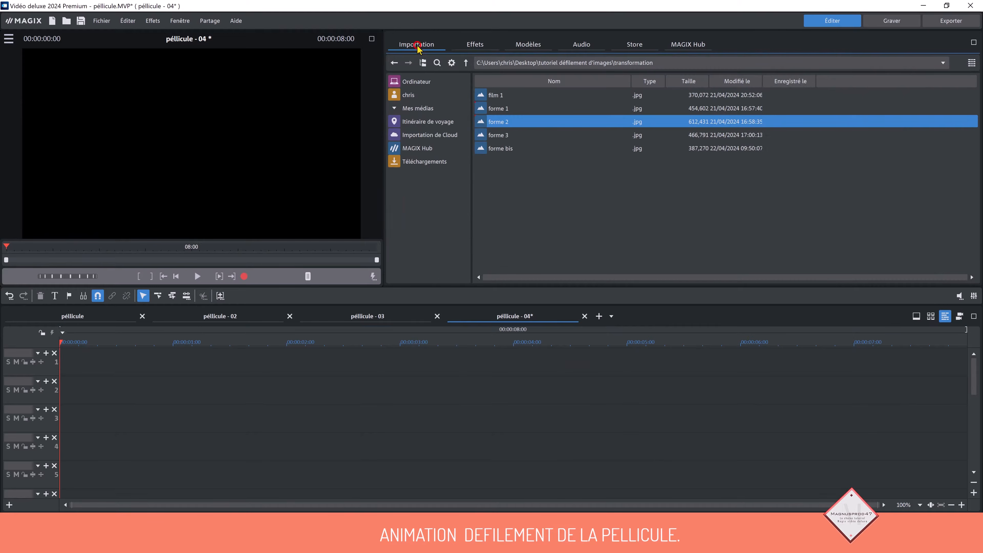
drag(503, 148, 301, 364)
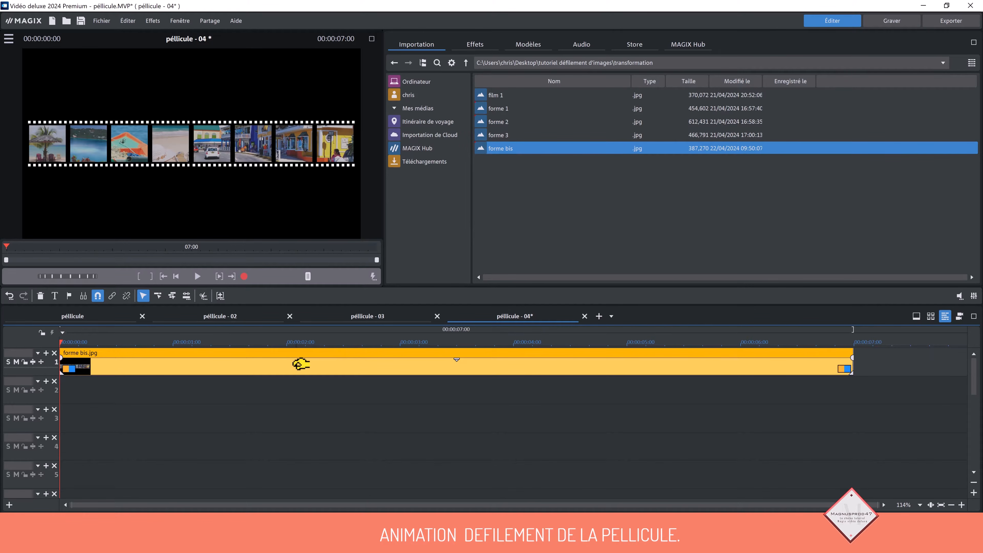
Duplicate the forme bis.jpg clip from track 1 onto track 2, starting slightly before the 2-second mark
click(297, 364)
drag(301, 364, 346, 393)
click(170, 419)
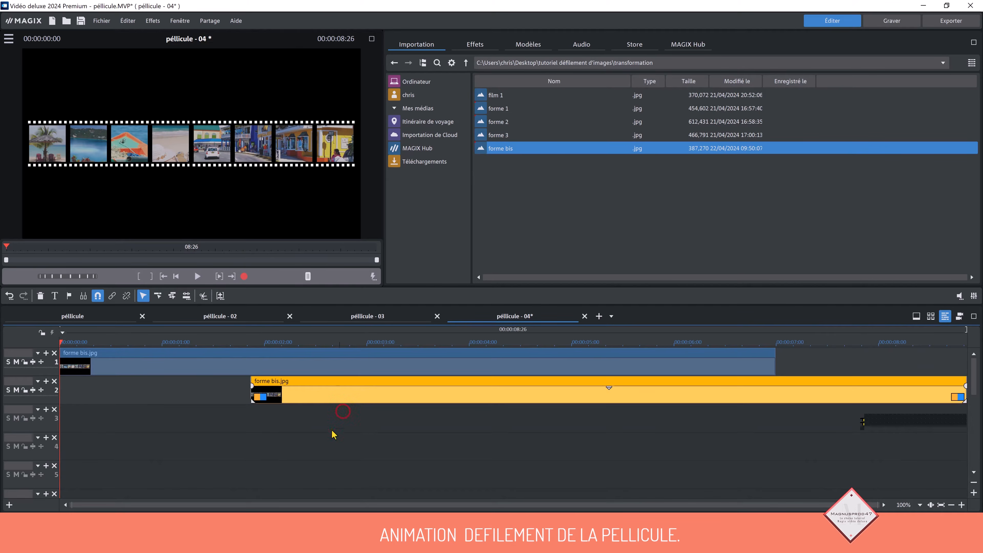
Extend the forme bis.jpg clip on track 1 to a duration of about 15 seconds
click(332, 436)
click(951, 504)
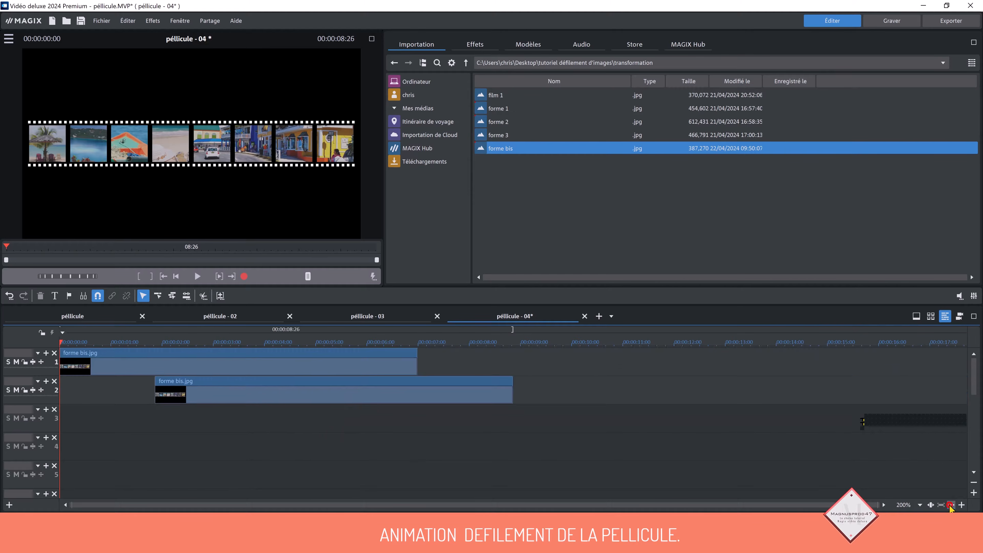
drag(239, 367, 444, 366)
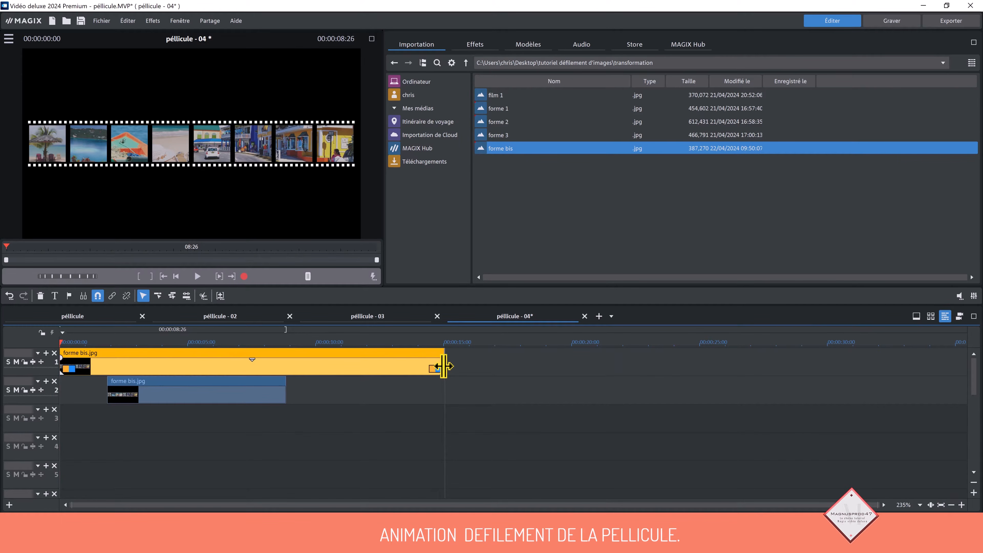
Extend the forme bis.jpg clip on track 2 to end level with the track 1 clip, at about 15 seconds
drag(285, 392, 442, 389)
click(494, 416)
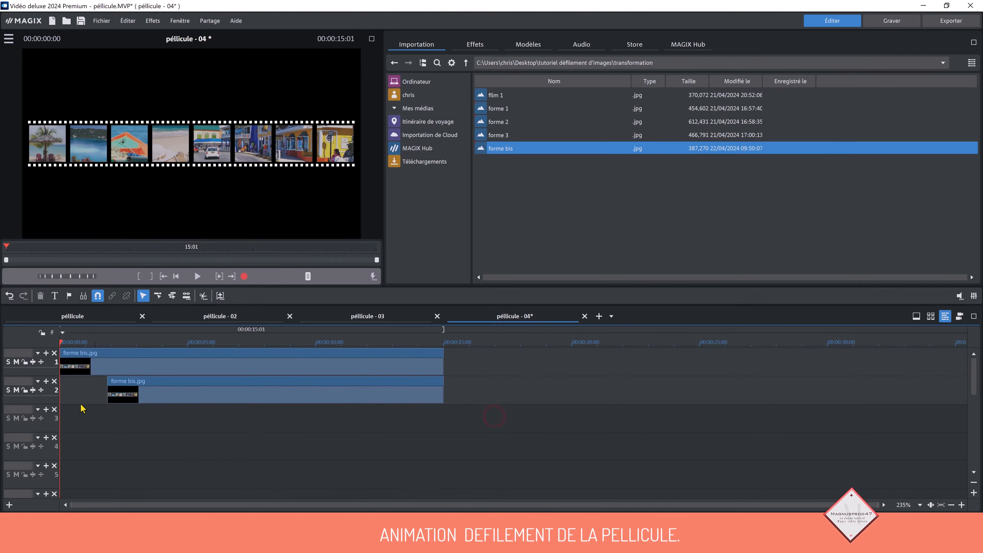
Apply the Taille/Position/Rotation effect to the track 1 clip and set its horizontal position to 3900 px
click(81, 357)
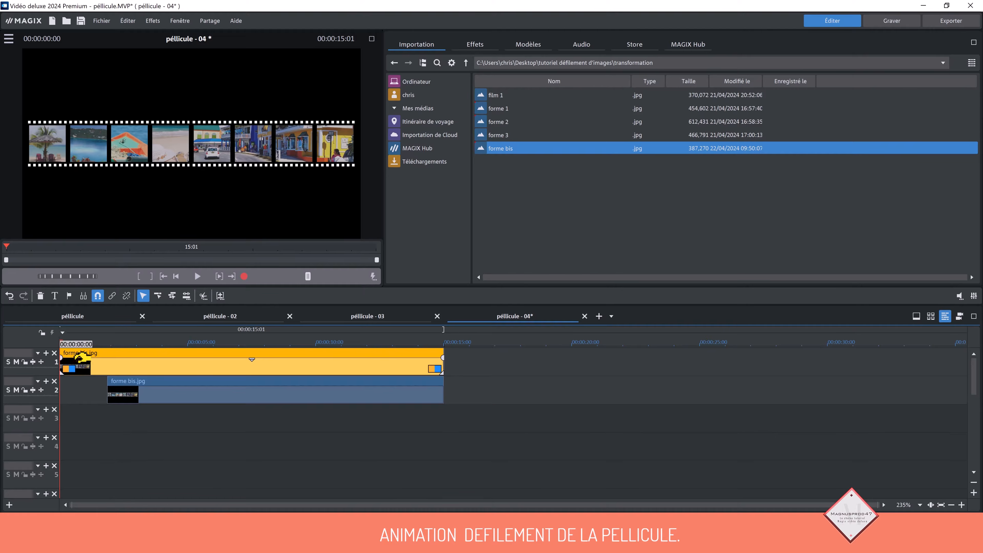
click(474, 43)
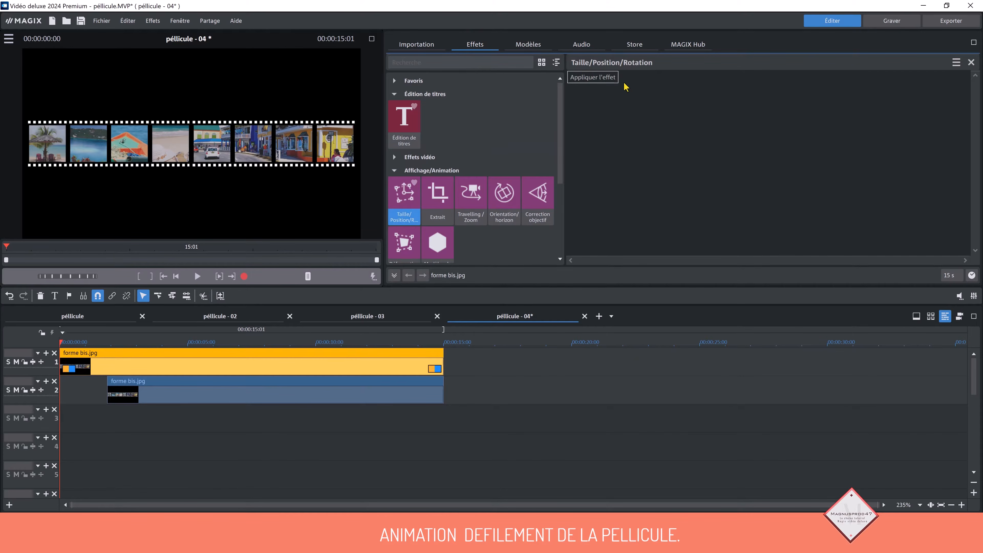
click(601, 78)
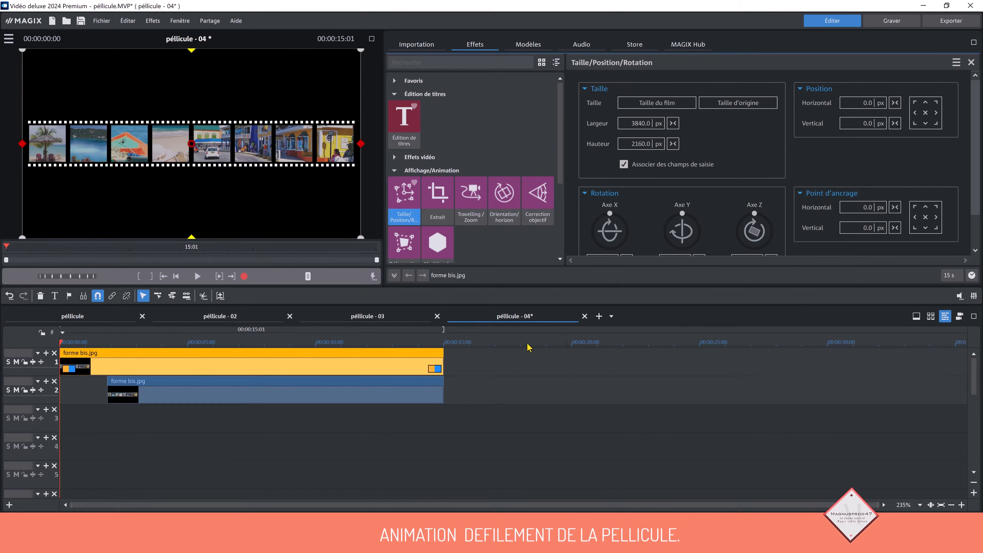
click(395, 275)
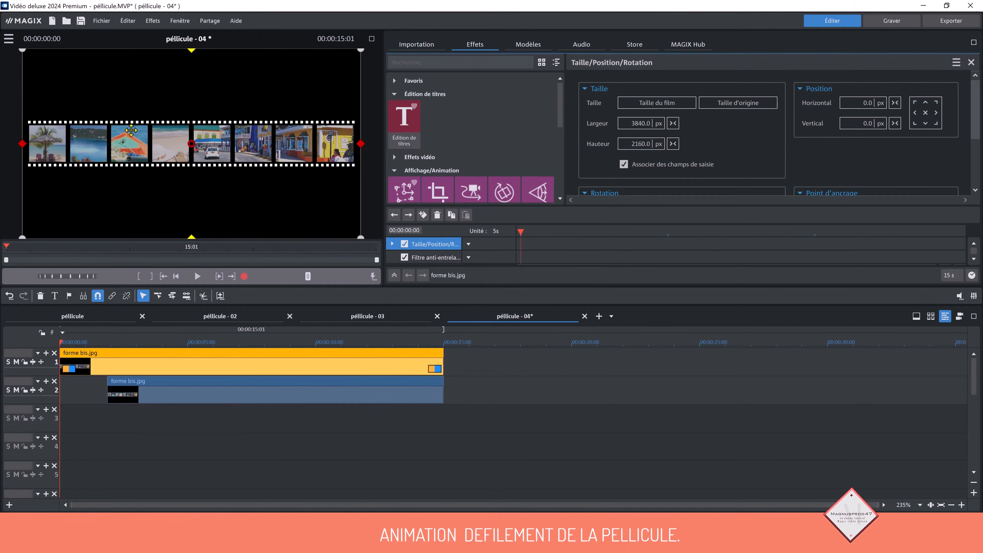
click(861, 104)
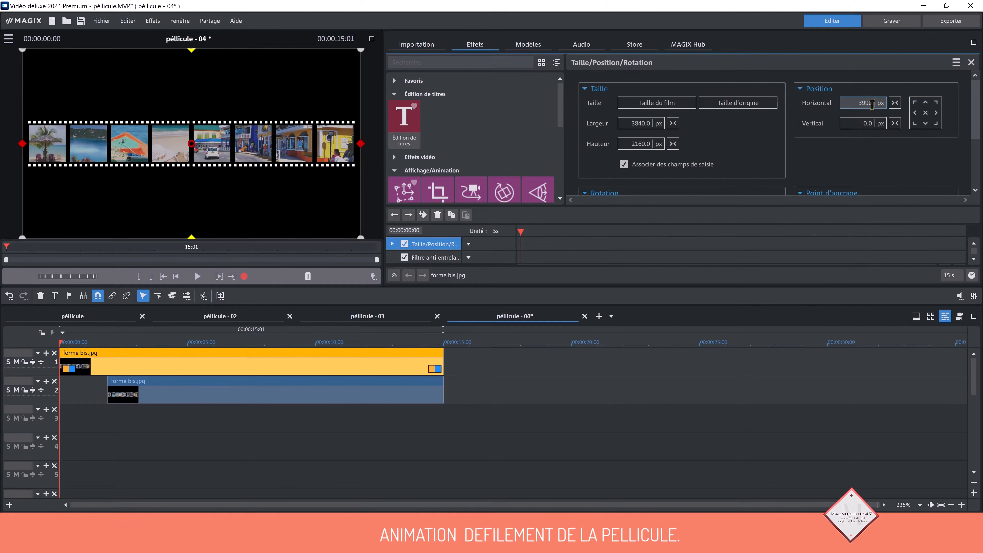
key(Return)
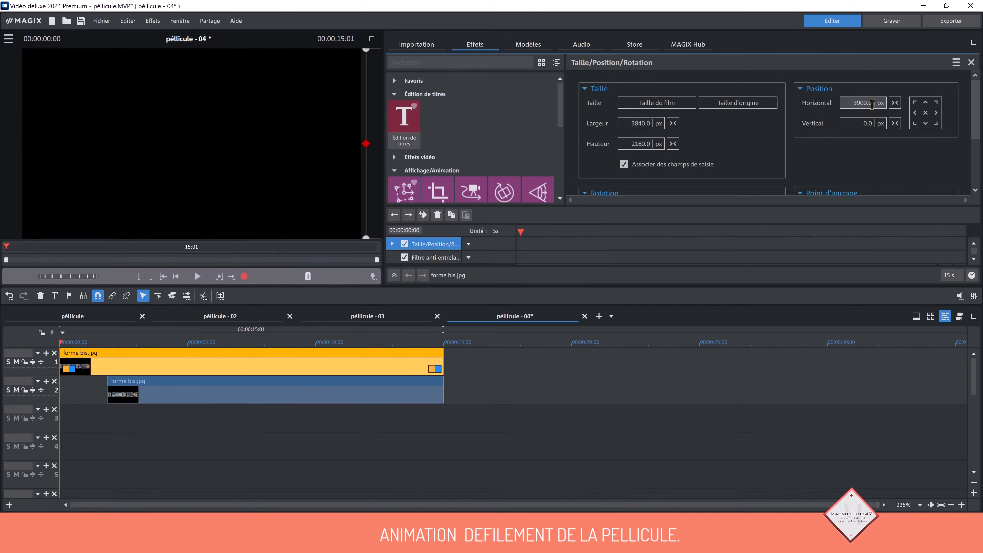
Fine-tune the track 1 clip's horizontal position to 3847 px, just outside the frame, and set a keyframe at 00:00:00:00
click(858, 105)
text(3792)
key(Return)
scroll(858, 105, down, 7)
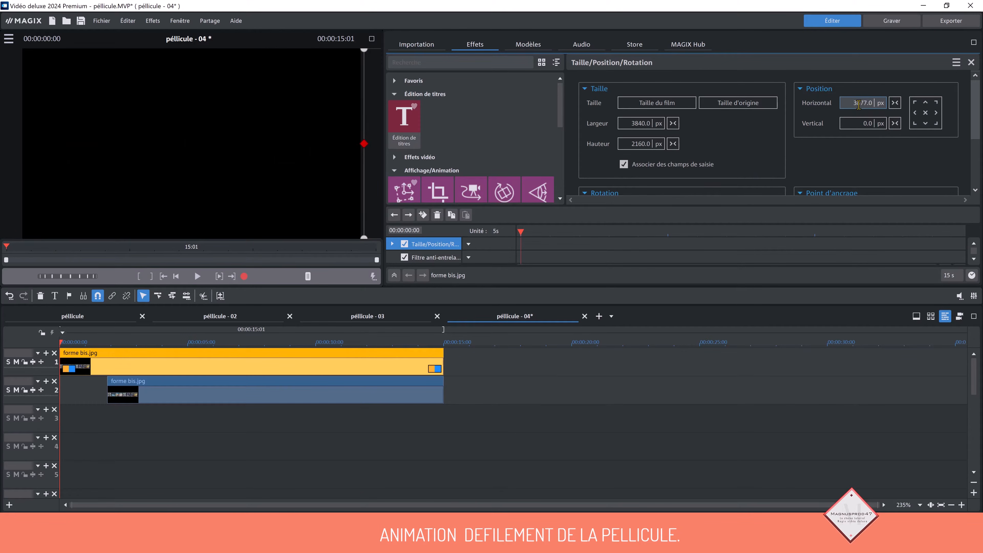
scroll(858, 104, down, 6)
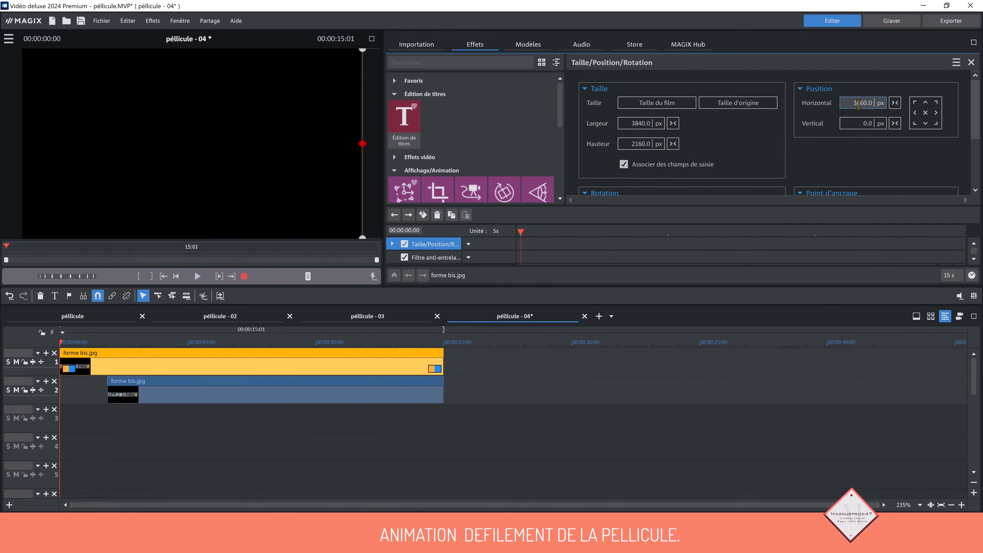
click(372, 39)
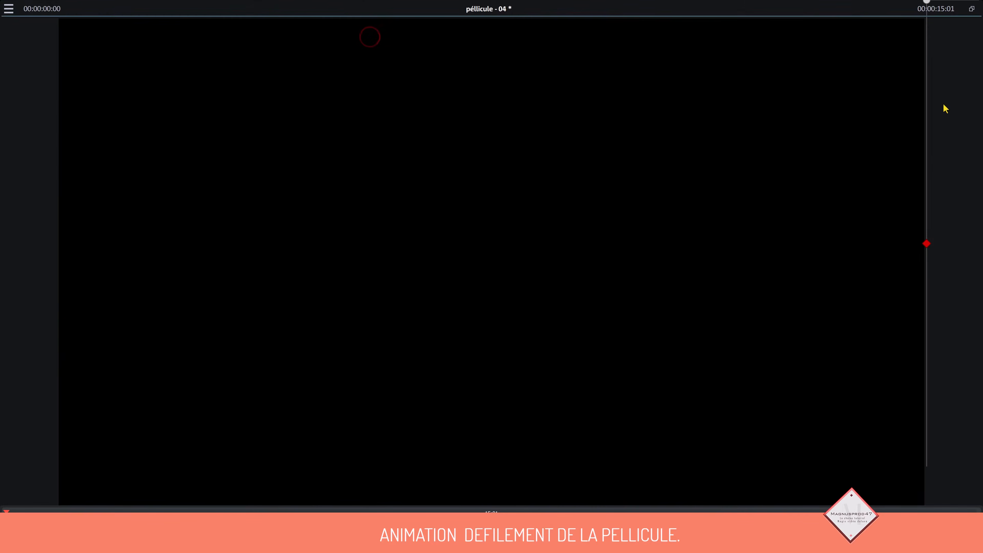
click(972, 10)
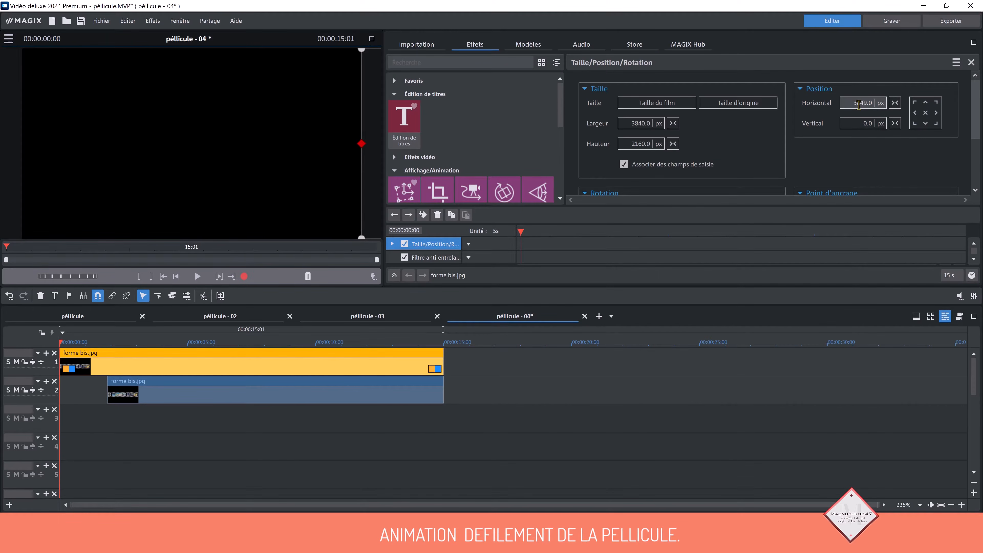
scroll(858, 104, down, 2)
click(372, 39)
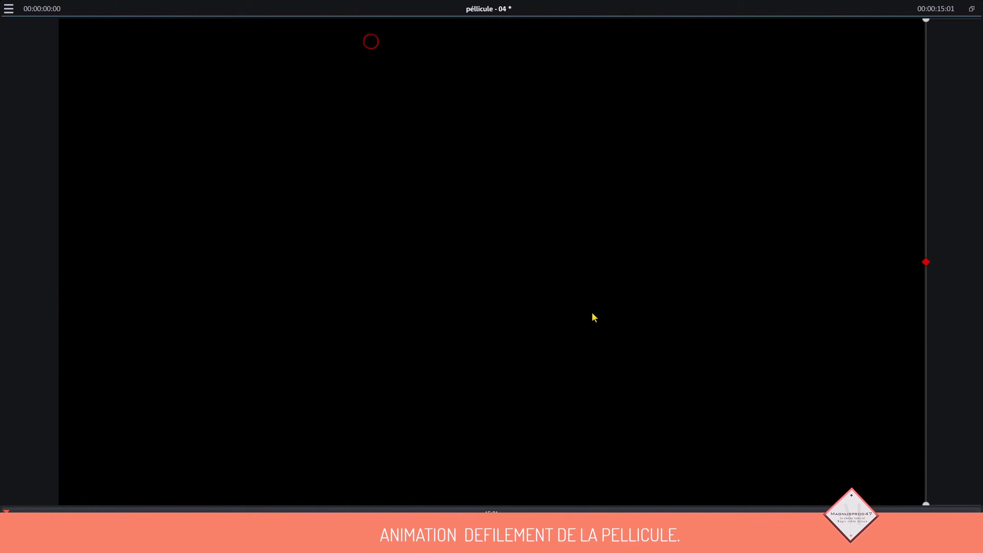
click(972, 8)
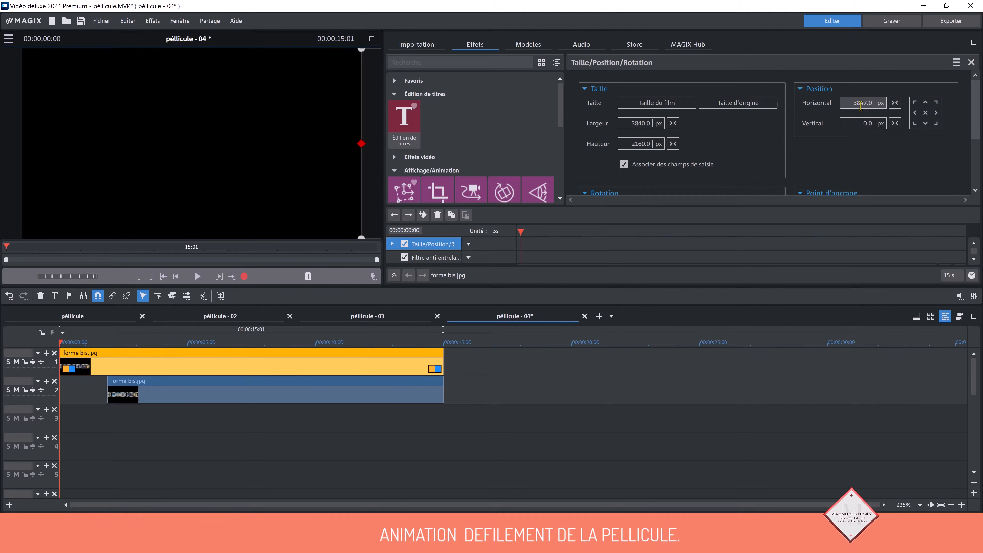
click(423, 217)
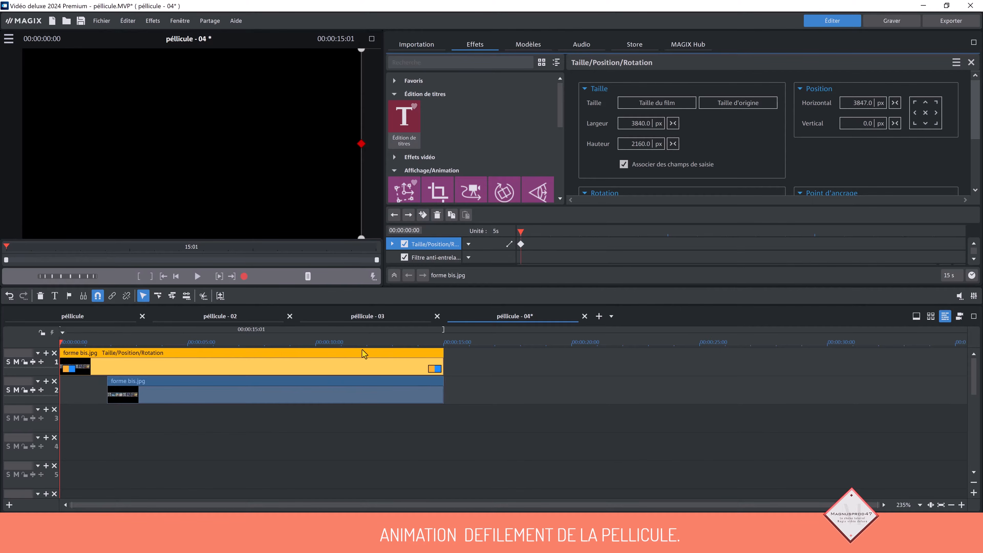
Extend the forme bis.jpg clips on tracks 1 and 2 together to end at the 20-second mark
click(314, 342)
mouse_move(459, 404)
mouse_down()
mouse_move(443, 387)
mouse_move(441, 354)
mouse_move(581, 374)
mouse_move(570, 375)
mouse_up()
Set the track 1 clip's horizontal position to -3847 px at its end, 00:00:19:29
drag(741, 232, 977, 235)
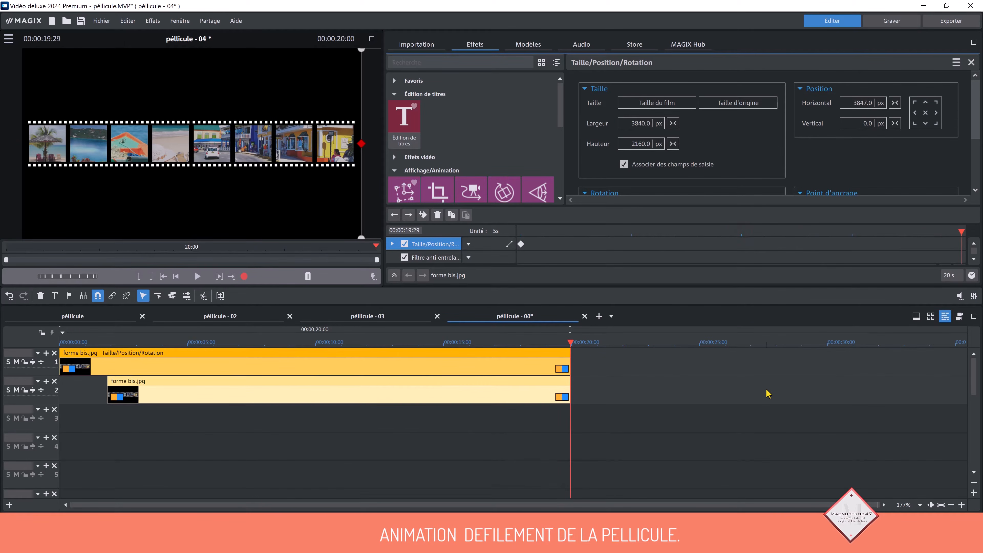
click(850, 105)
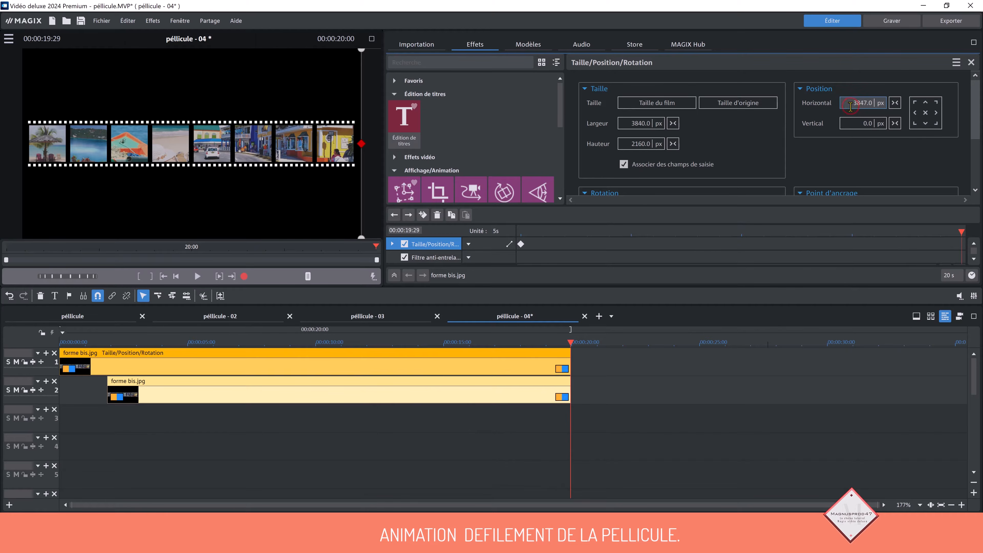
key(Return)
Mute track 2 and scrub through the first seconds to check the scrolling of the track 1 film strip
click(16, 390)
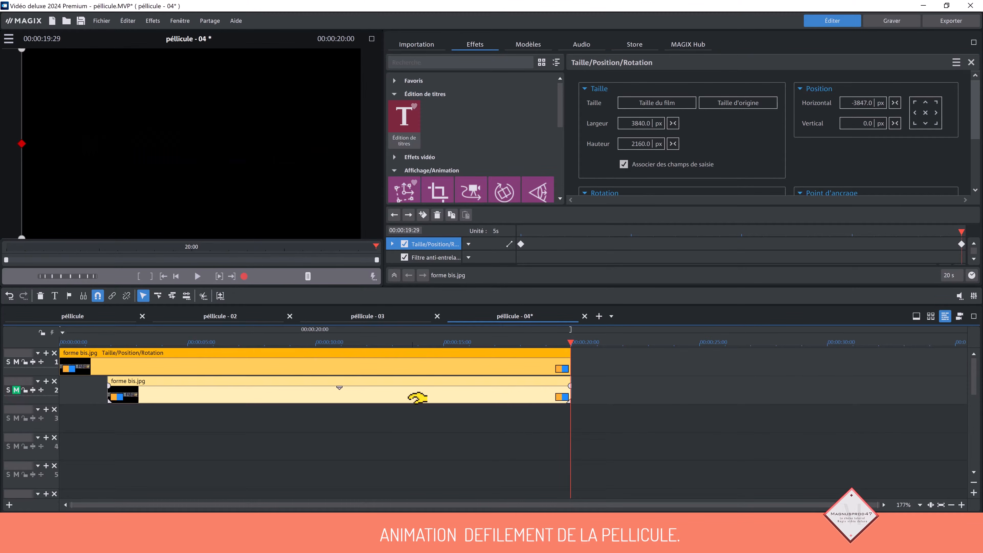
drag(569, 346, 89, 341)
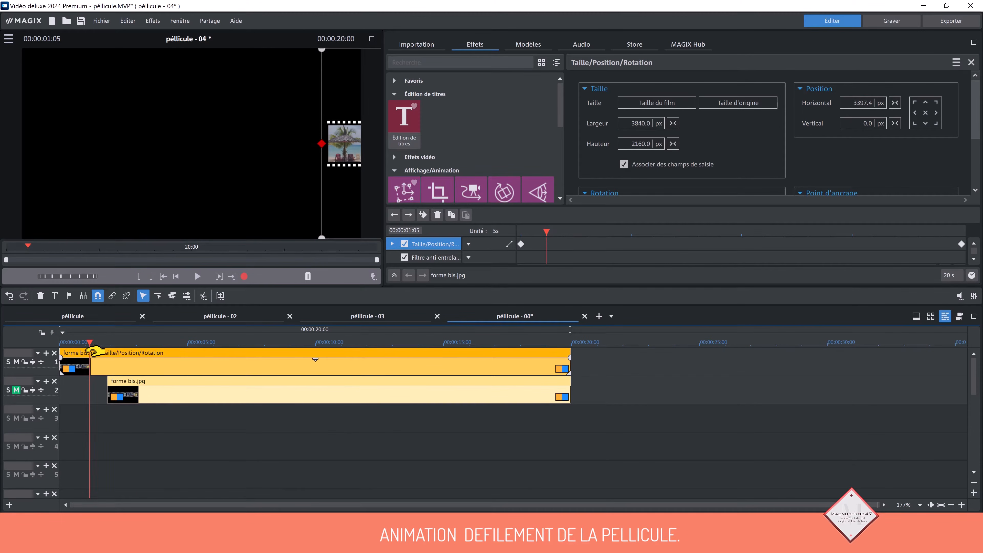
drag(90, 344, 147, 358)
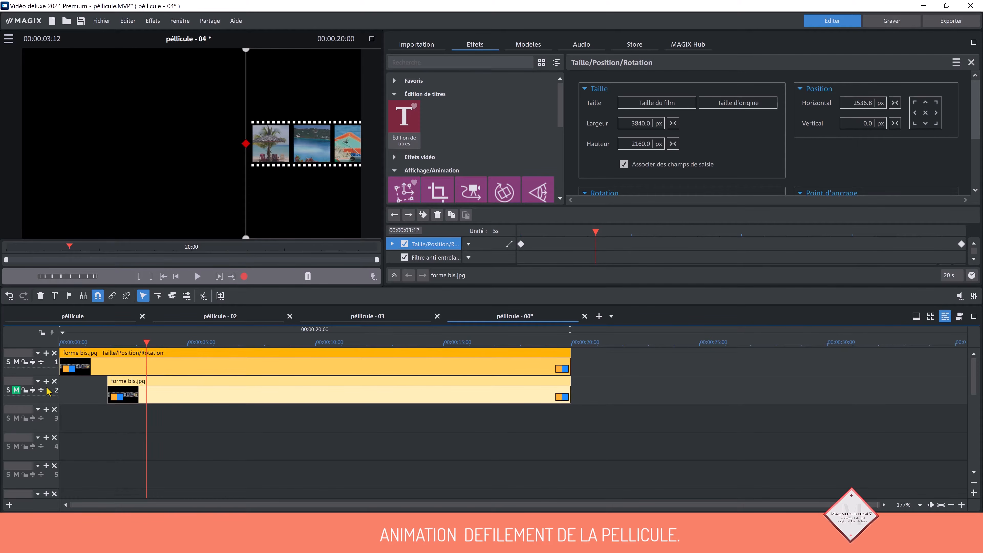
Move the forme bis.jpg clip on track 2 to start at about 00:00:09:23
mouse_move(188, 390)
mouse_down()
mouse_move(362, 393)
mouse_move(351, 392)
mouse_up()
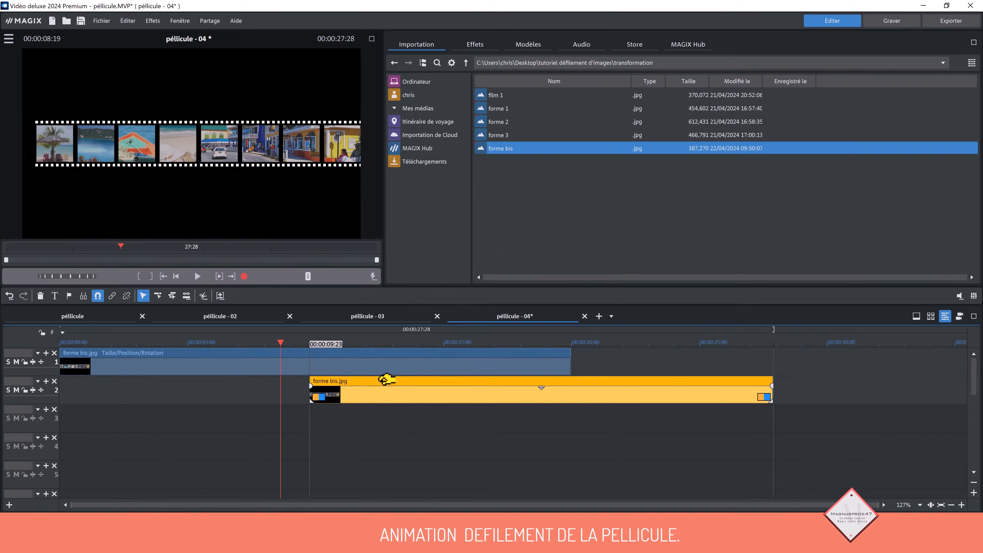
drag(385, 379, 385, 379)
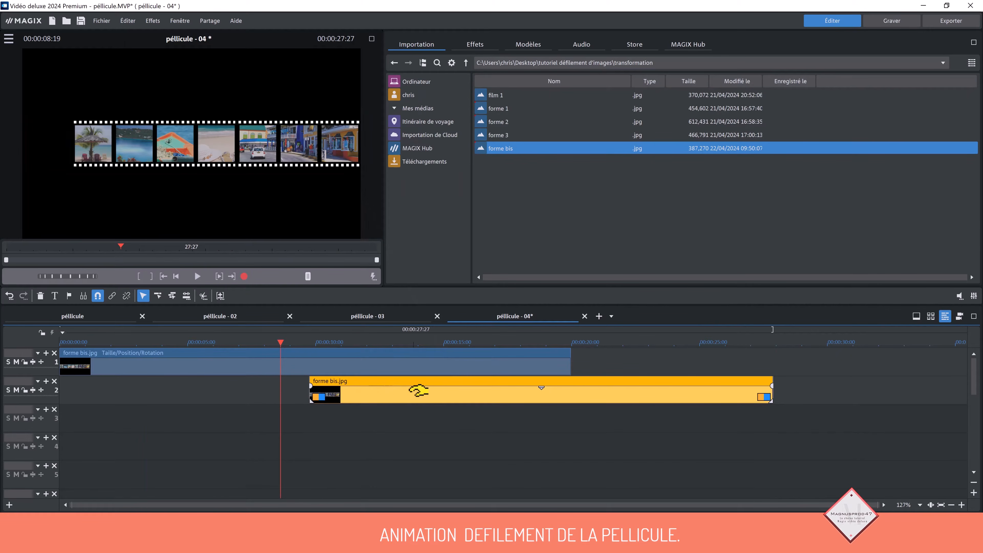
Copy the video effects of the track 1 clip and add them to the forme bis.jpg clip on track 2
right_click(365, 361)
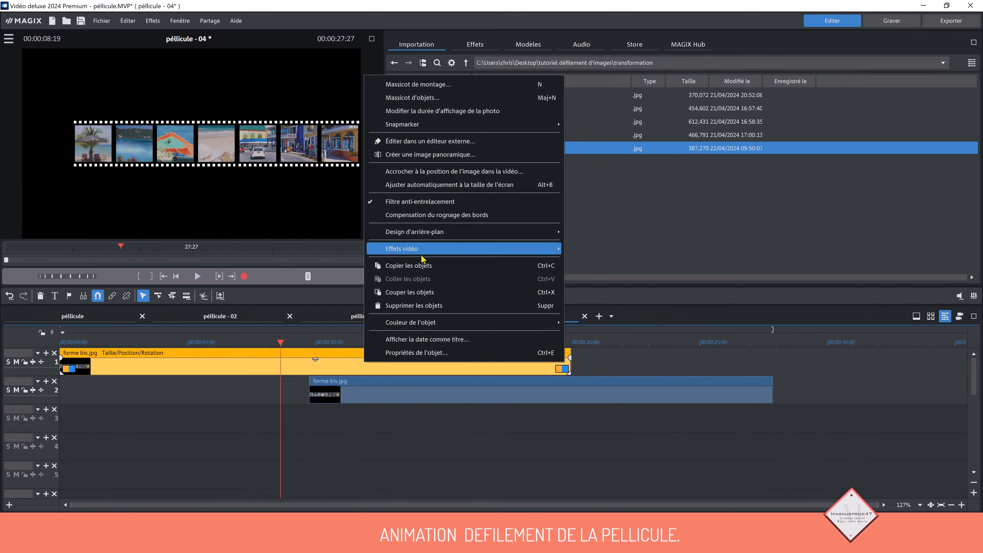
mouse_move(423, 249)
mouse_move(550, 249)
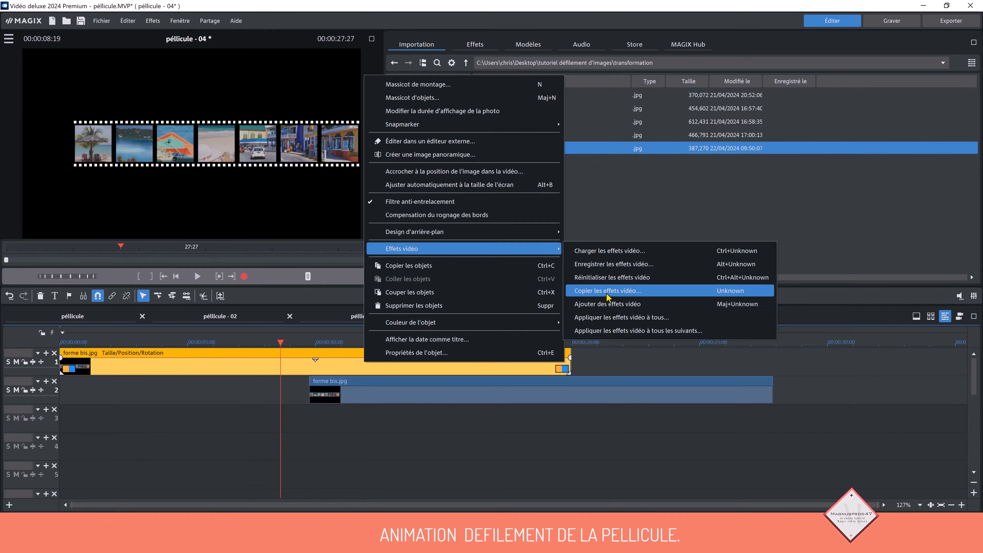
click(605, 305)
click(503, 304)
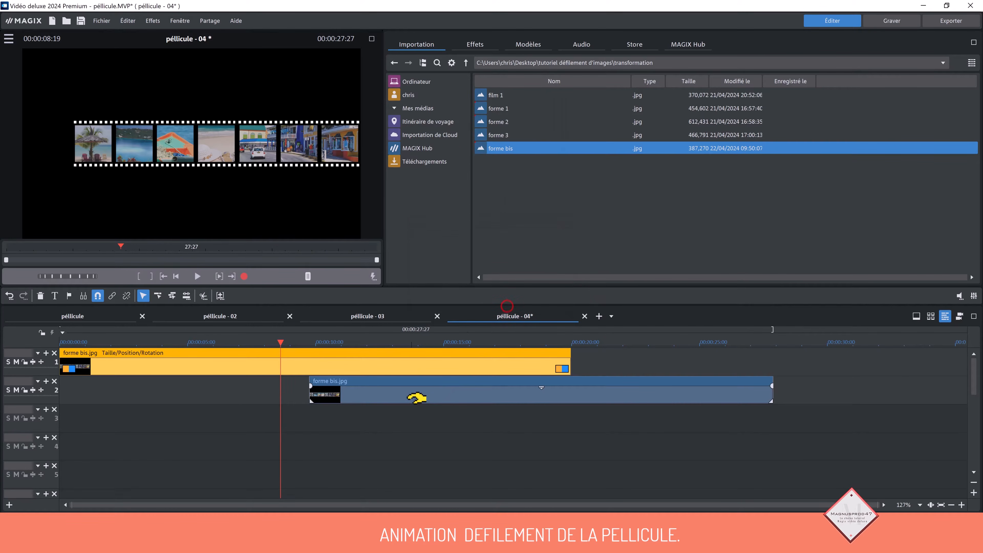
click(413, 397)
right_click(412, 394)
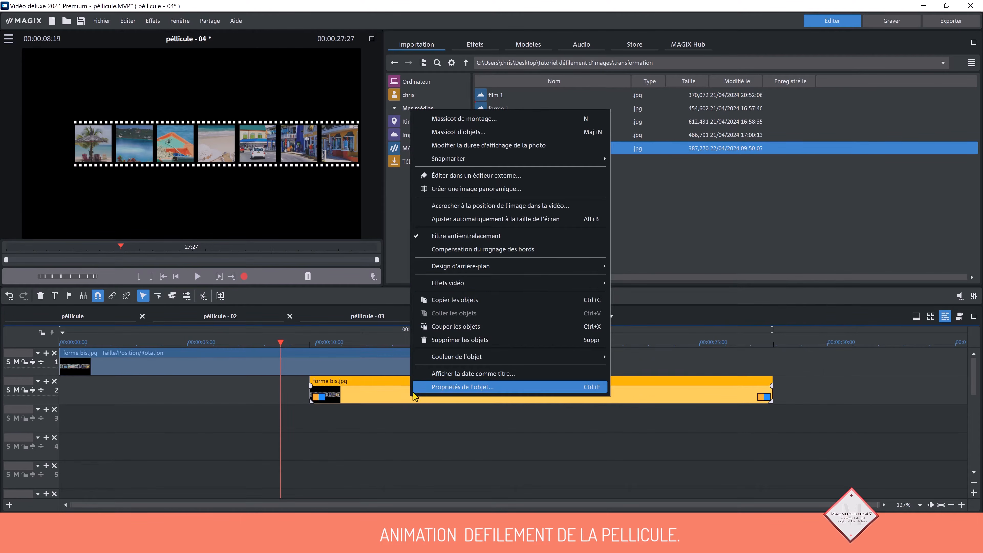
click(467, 282)
click(639, 339)
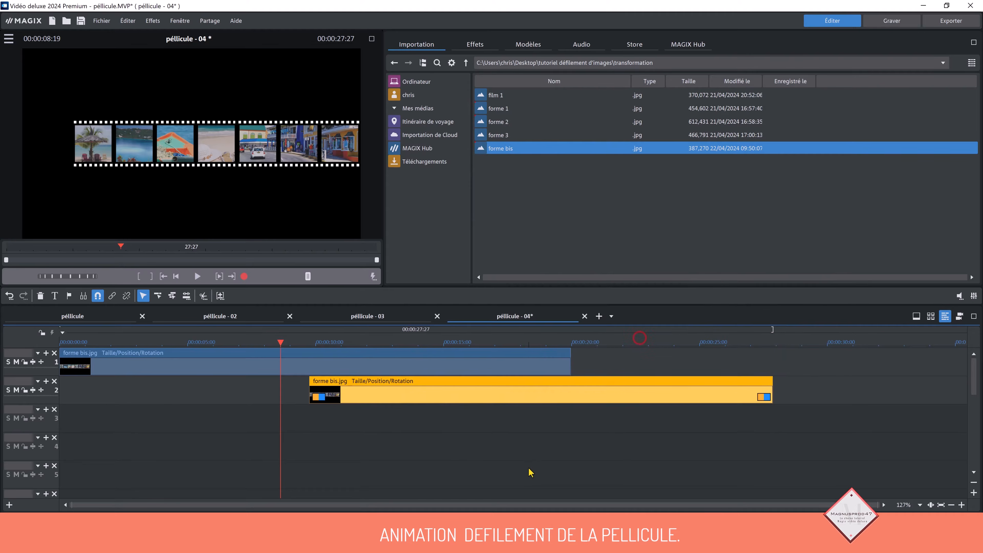
Scrub to about 13 seconds and examine the junction between the two scrolling film strips in the enlarged preview
drag(281, 341, 347, 347)
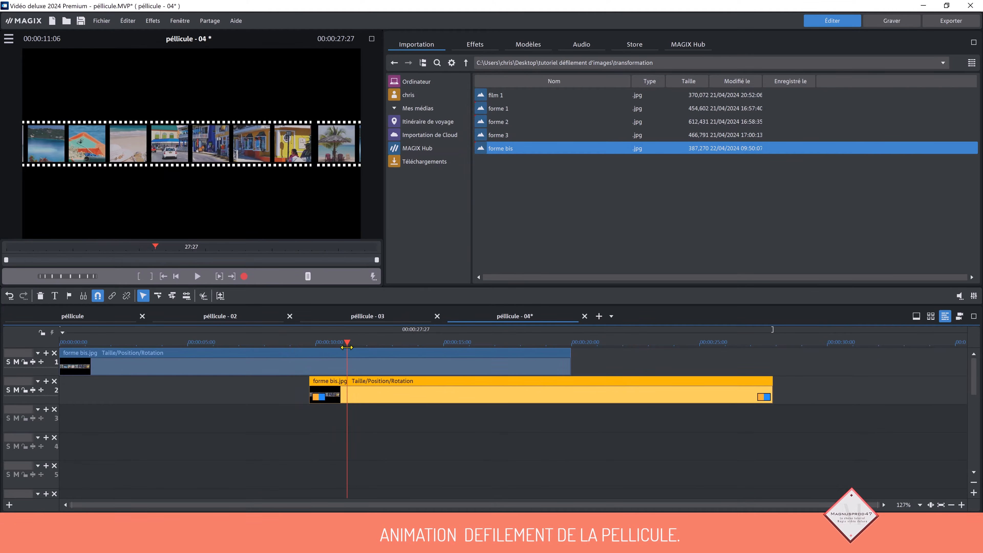
click(371, 39)
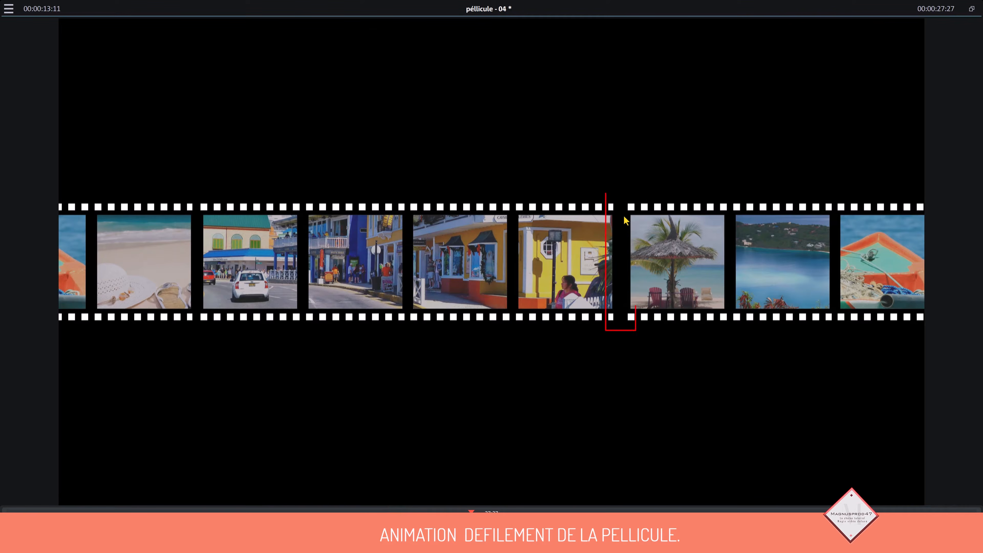
click(972, 9)
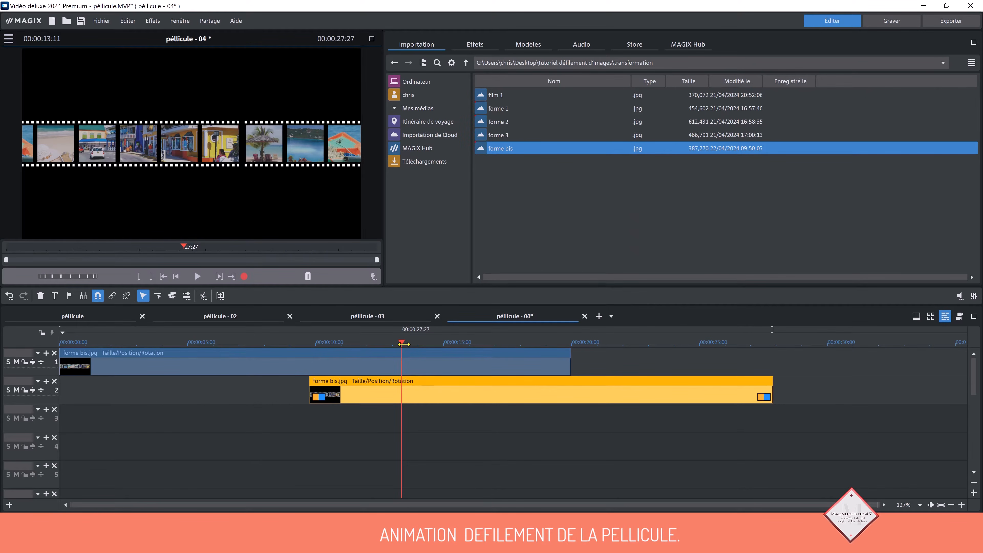
mouse_move(402, 343)
mouse_down()
mouse_move(361, 343)
mouse_move(393, 343)
mouse_up()
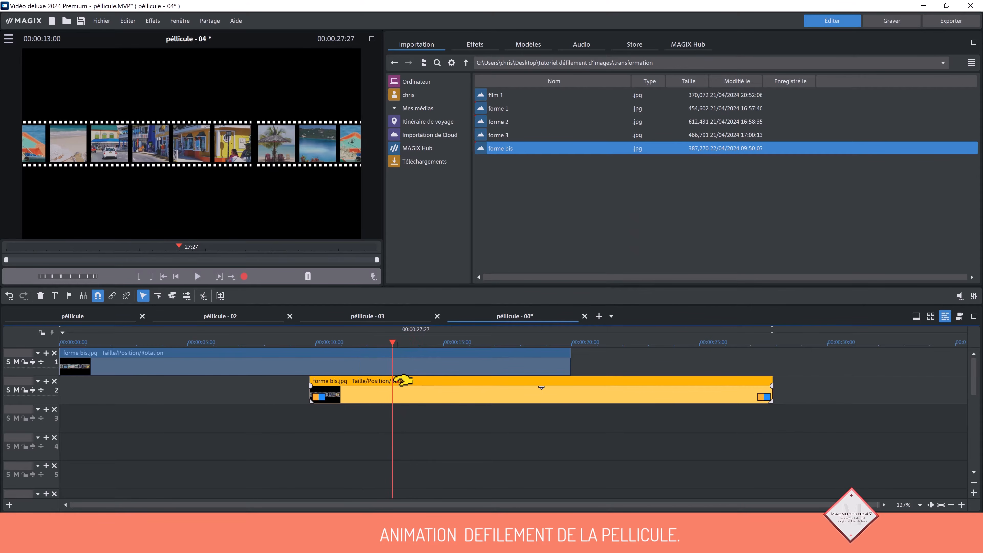
Crop the left edge of the forme bis.jpg clip on track 2 with Extrait in free proportions, to a width of 3788 px
click(480, 43)
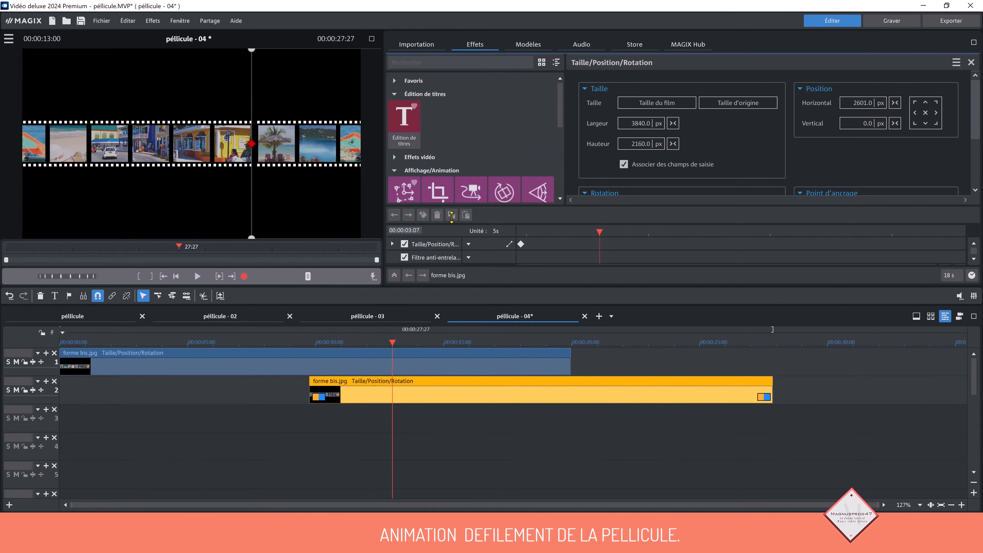
scroll(458, 148, down, 3)
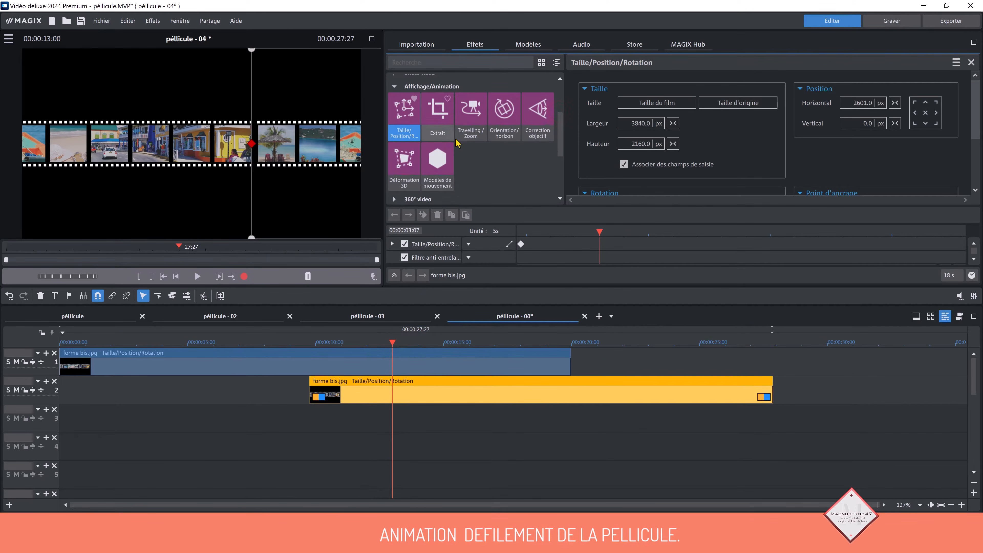
click(446, 129)
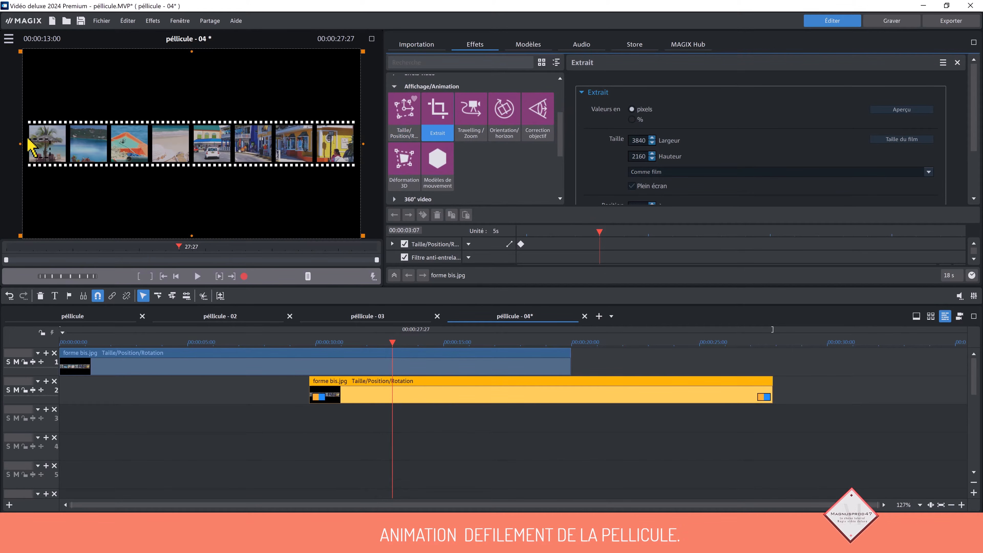
click(929, 172)
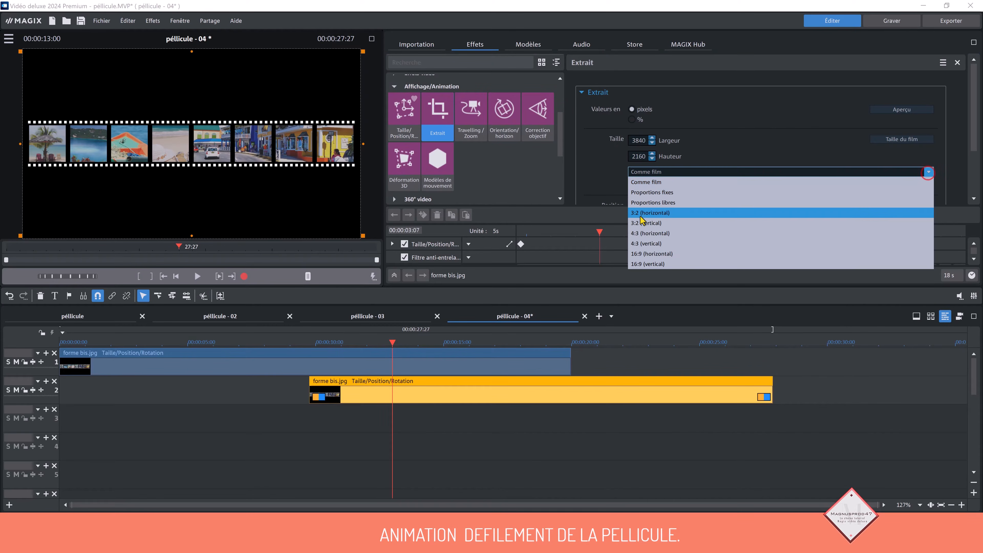
click(643, 202)
click(371, 39)
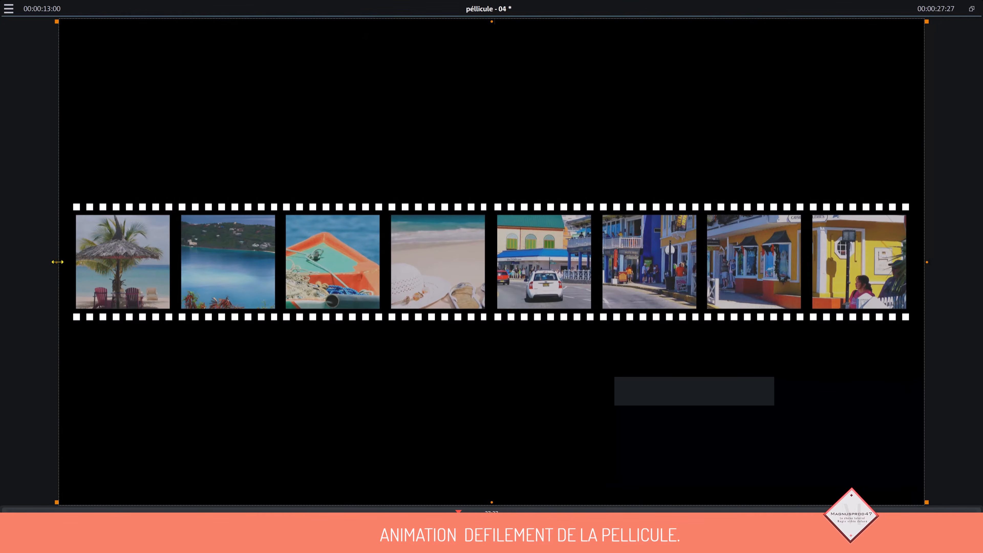
drag(57, 261, 69, 263)
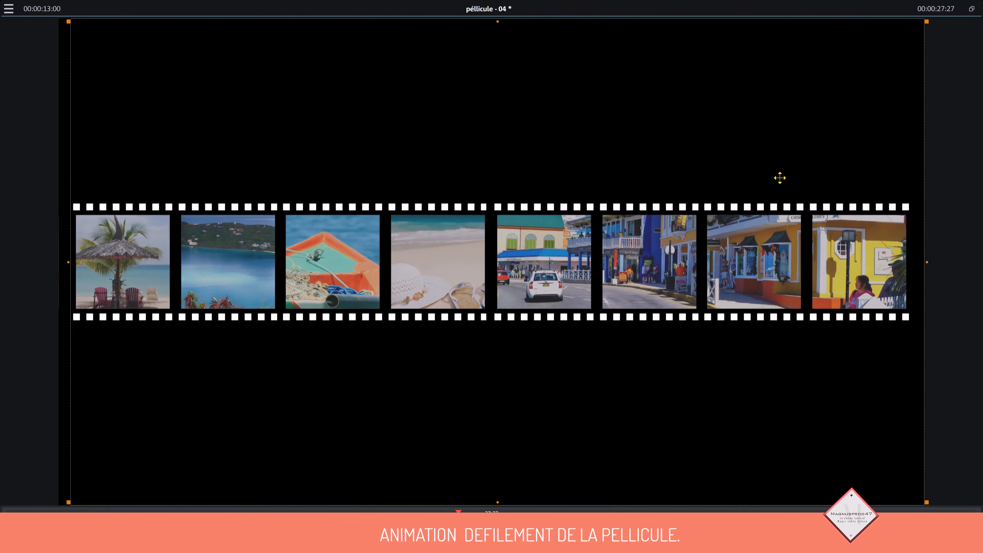
click(971, 9)
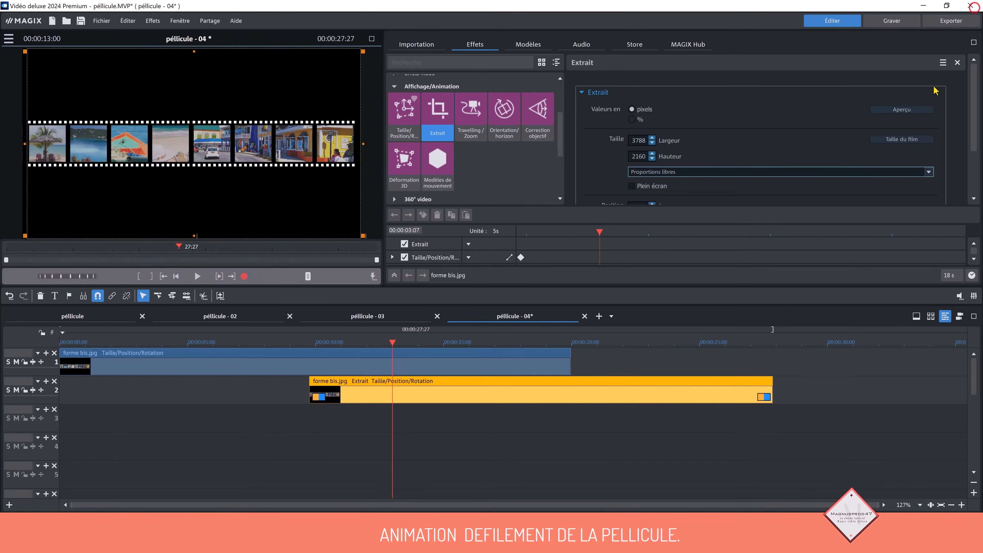
click(904, 109)
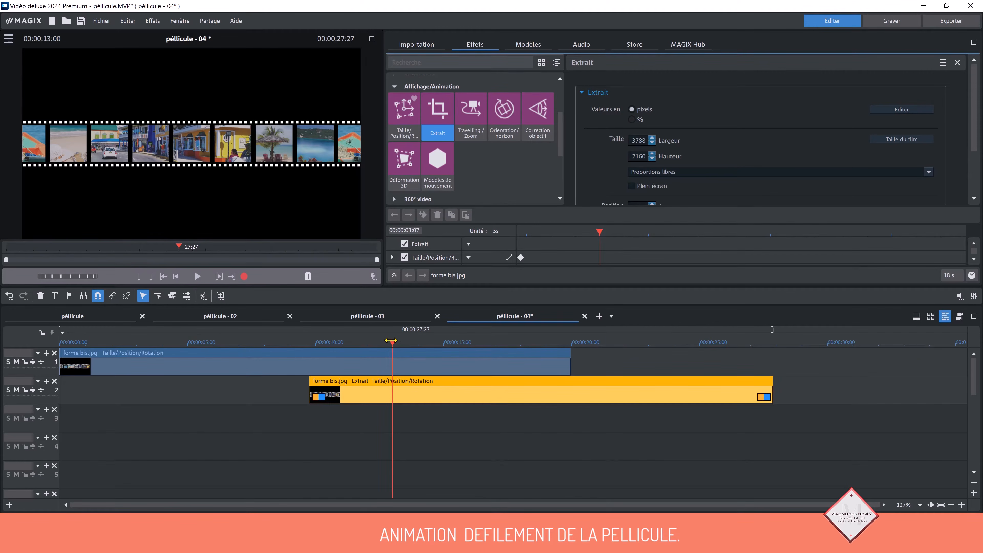
Split the clips on both tracks at 00:00:19:17 and delete the parts after the cut
drag(391, 340, 560, 343)
key(t)
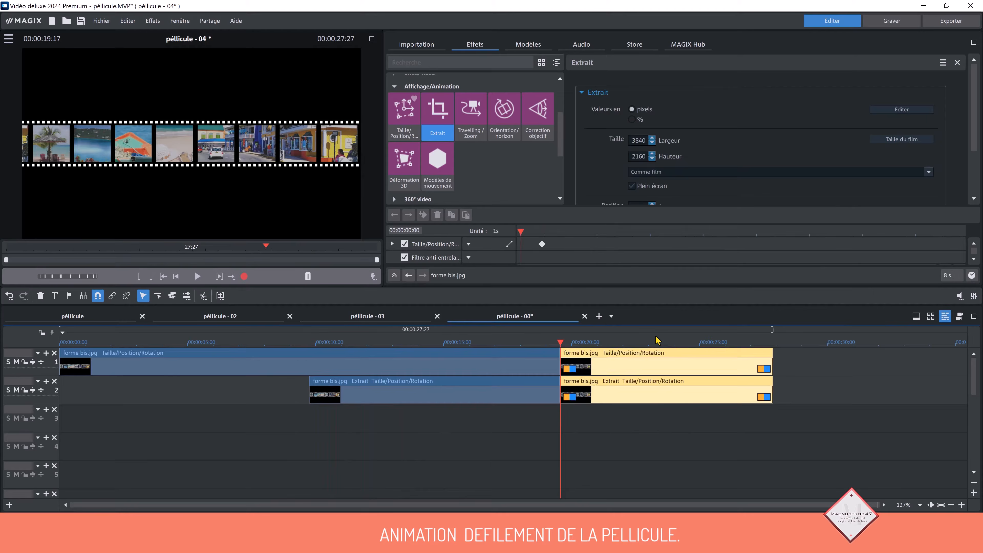
key(Delete)
Trim the start of the track 1 clip to 00:00:09:15 and shift both clips together to the beginning of the timeline
click(302, 367)
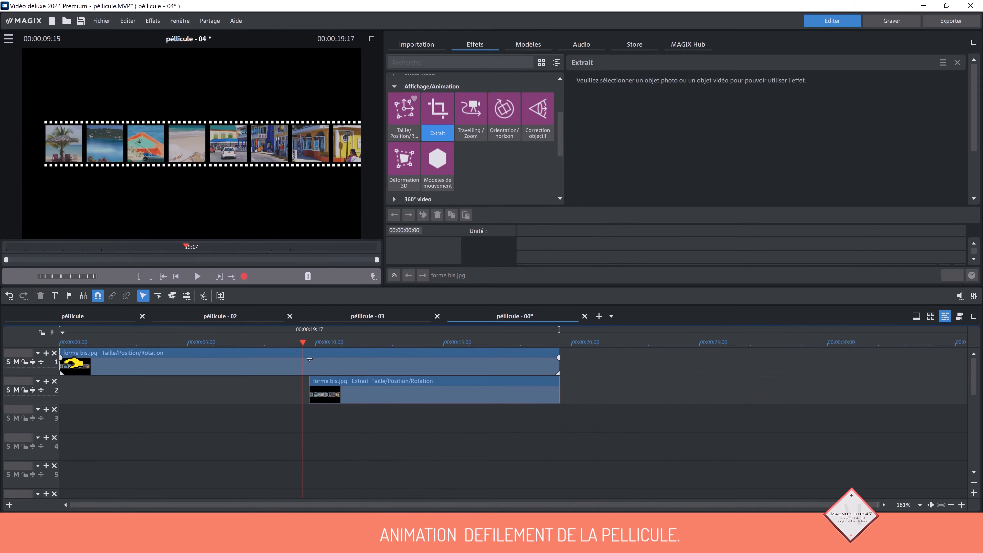
drag(59, 365, 301, 366)
click(368, 411)
drag(389, 355, 197, 347)
click(222, 412)
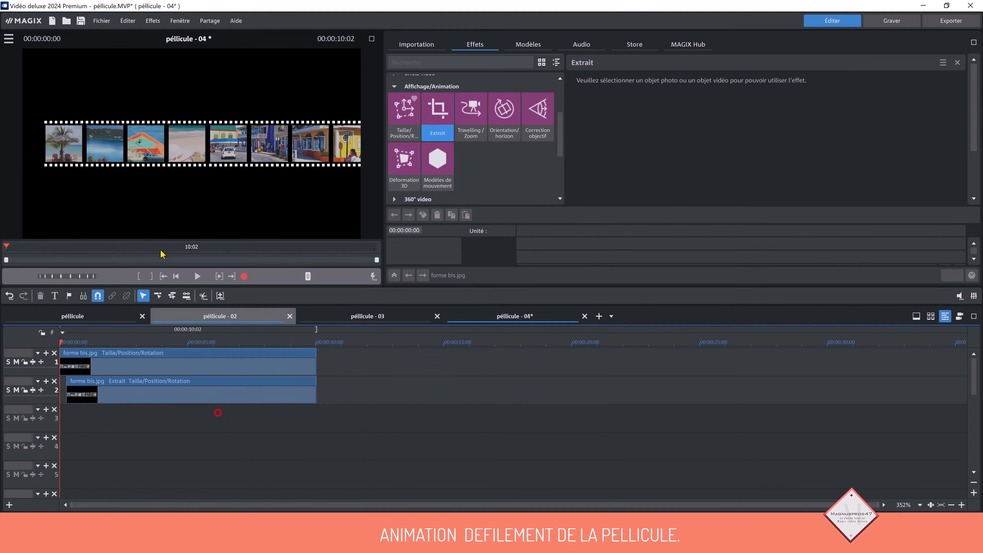
Export the film as an MPEG-4 video named video bis in the tutoriel défilement d'images folder
click(110, 23)
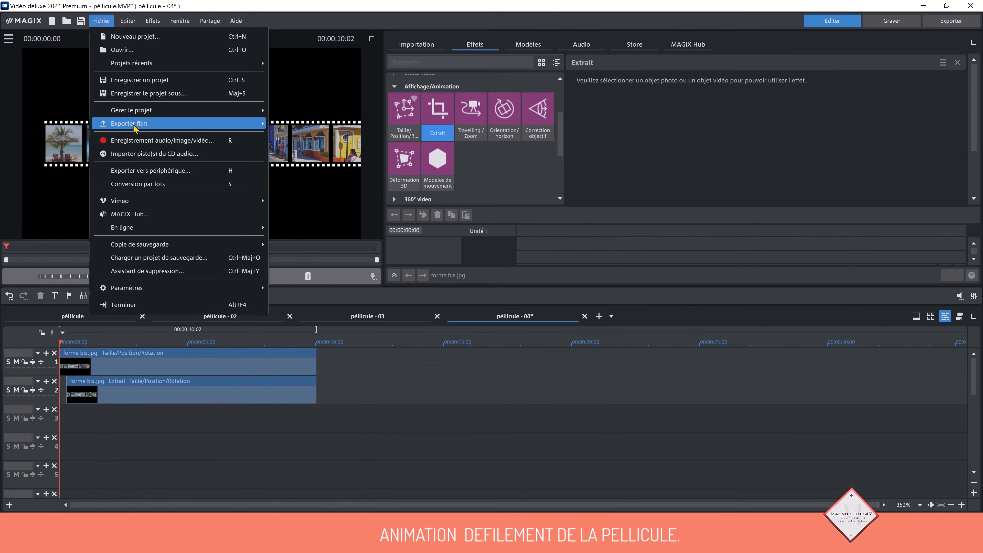
mouse_move(129, 123)
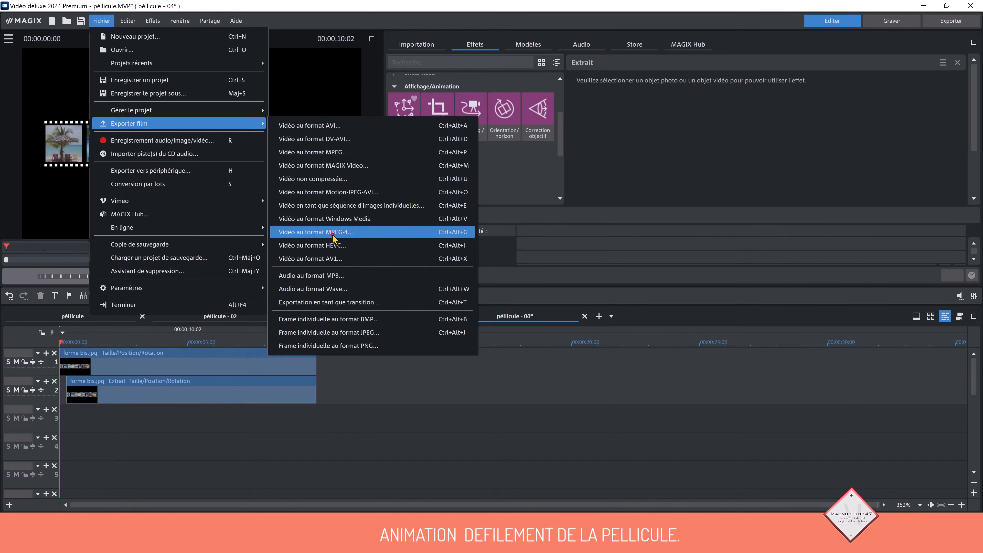
click(321, 232)
click(608, 309)
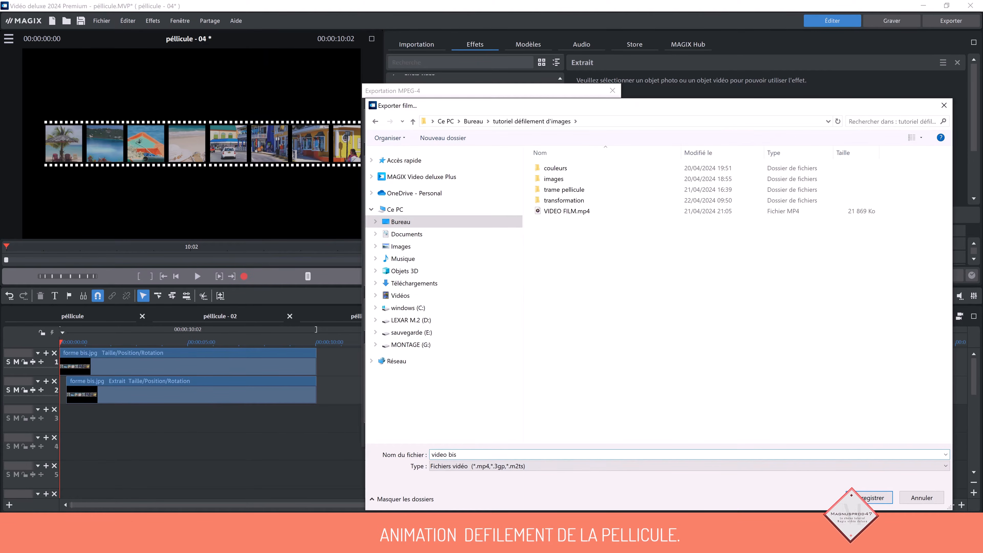
click(875, 497)
click(561, 441)
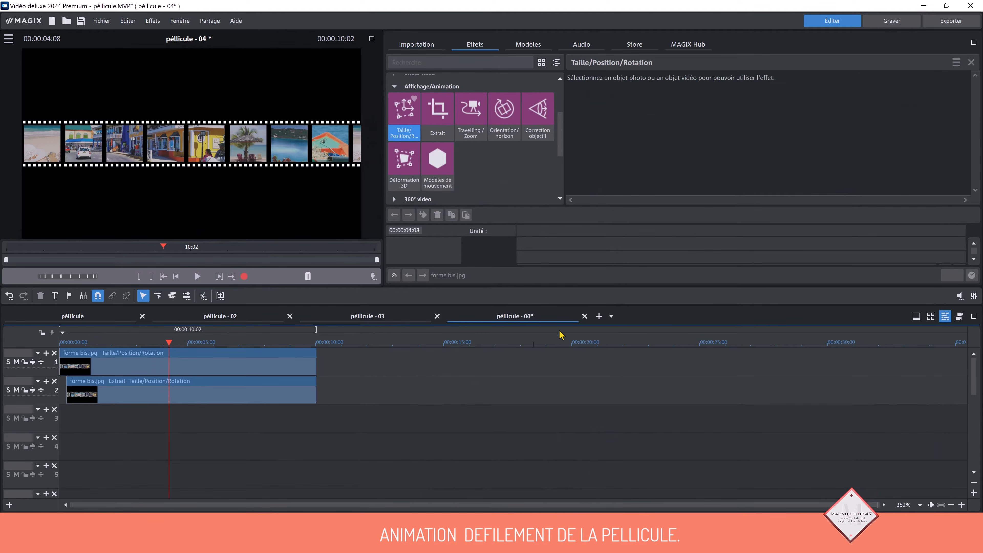
Clear both film strip clips from the timeline and place paradise-598201.jpg from the images folder at the start of track 1
click(262, 356)
key(Delete)
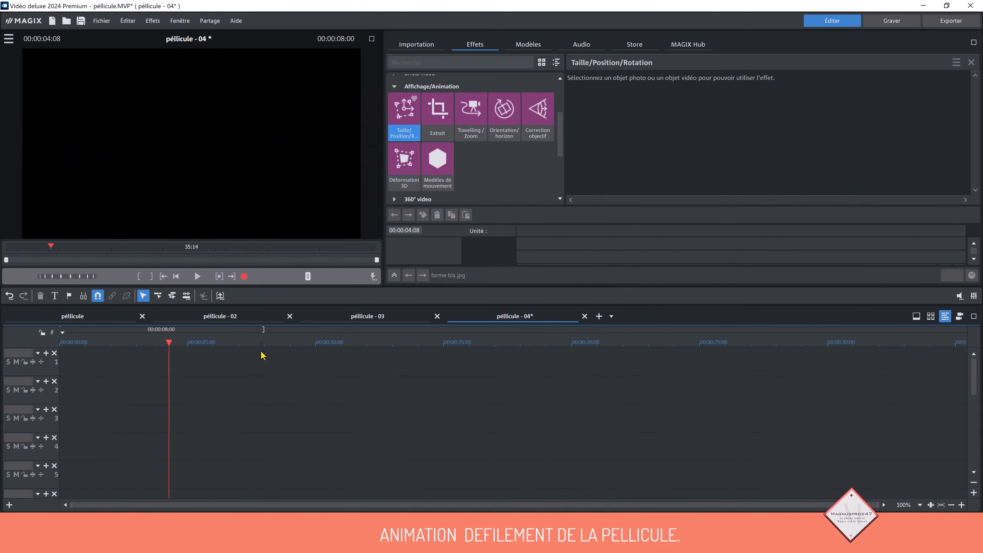
click(418, 44)
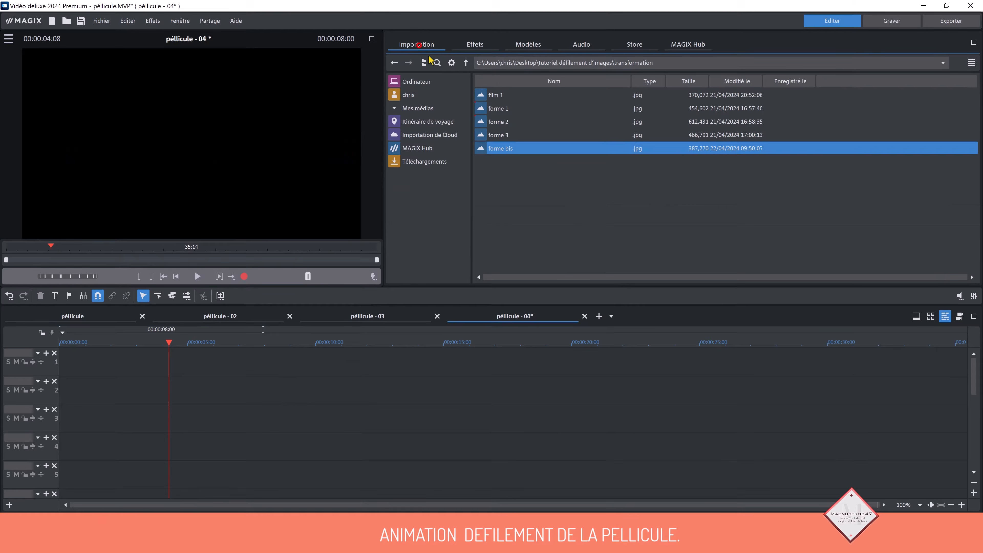
click(466, 63)
double_click(503, 109)
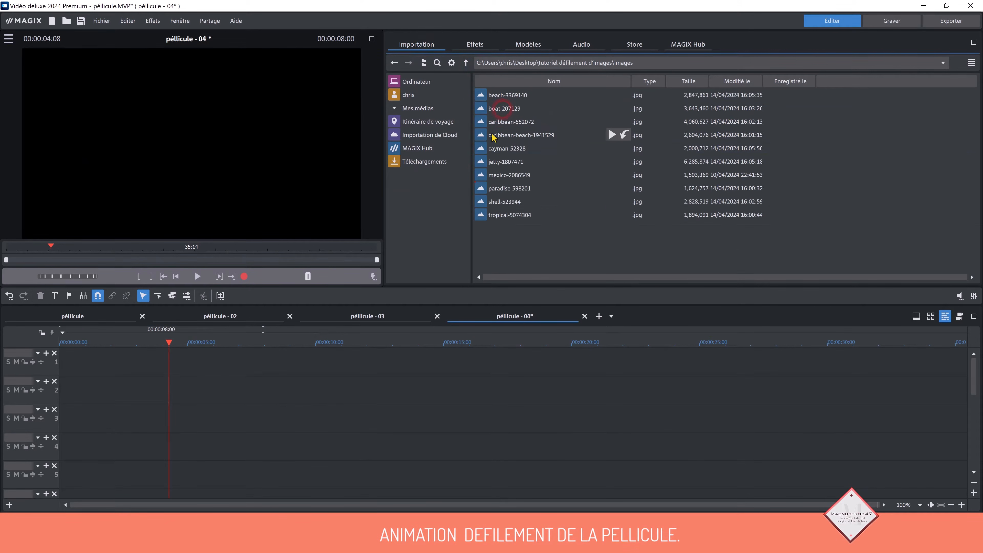
click(511, 187)
click(609, 188)
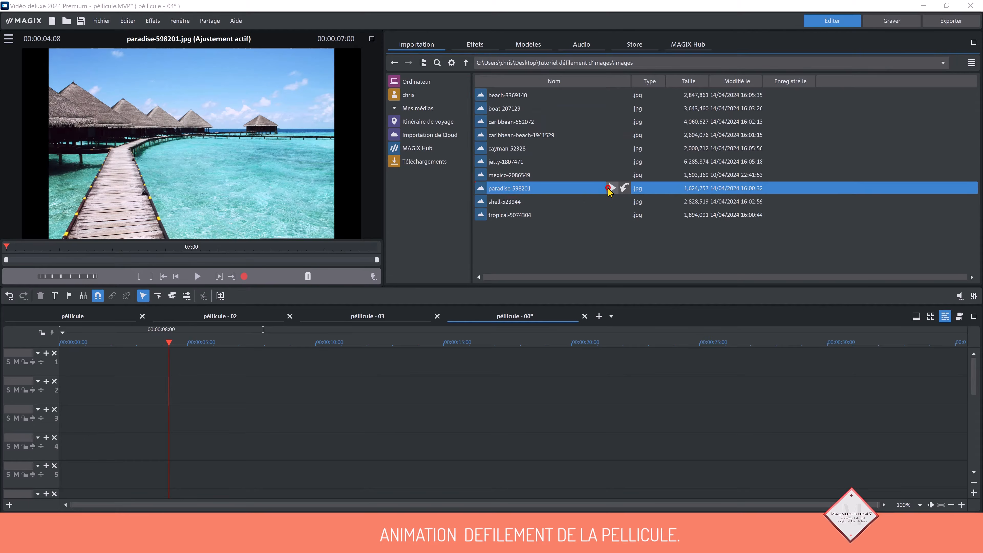
drag(372, 348, 112, 373)
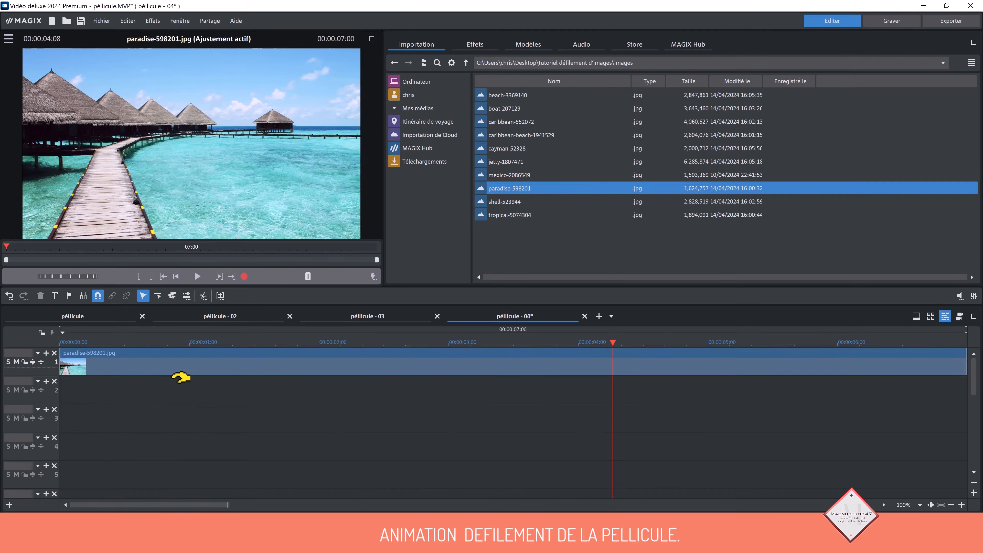
Extend the paradise photo to 00:00:13:14 and add the exported video bis.mp4 at the start of track 2
click(950, 505)
drag(512, 365, 932, 368)
click(466, 62)
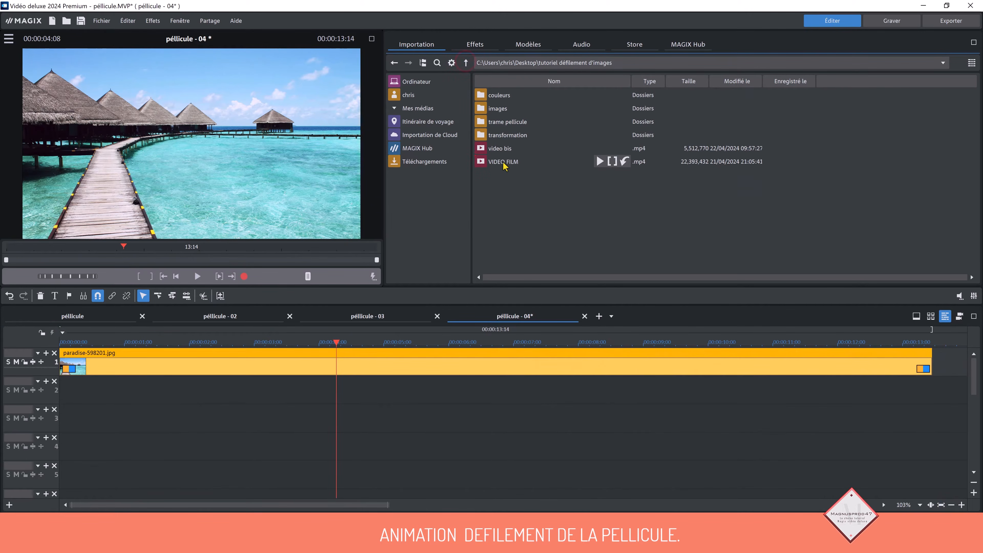
click(501, 148)
drag(501, 148, 162, 396)
Crop video bis.mp4 above and below the film strip with Extrait in free proportions, to a height of 548 px, and check the enlarged preview
click(475, 44)
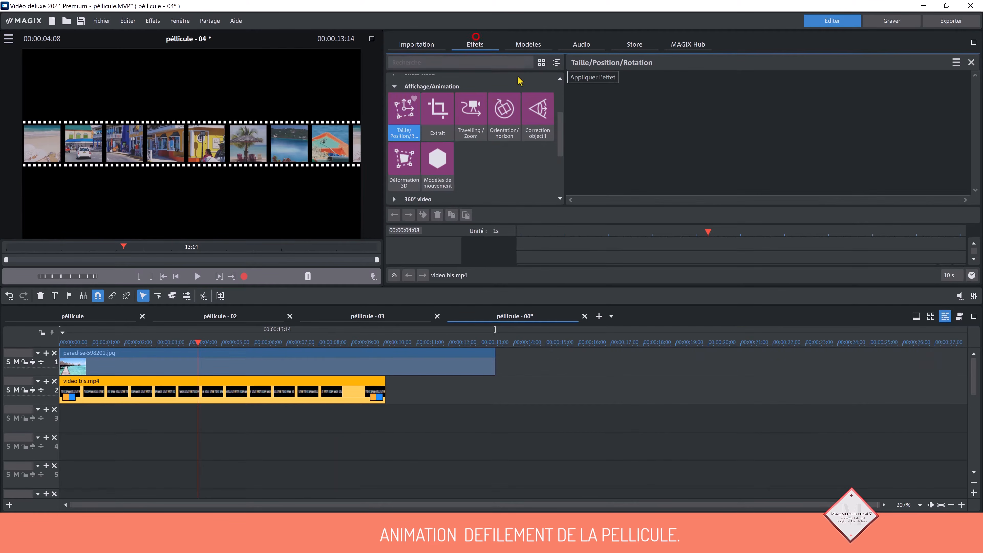
click(436, 129)
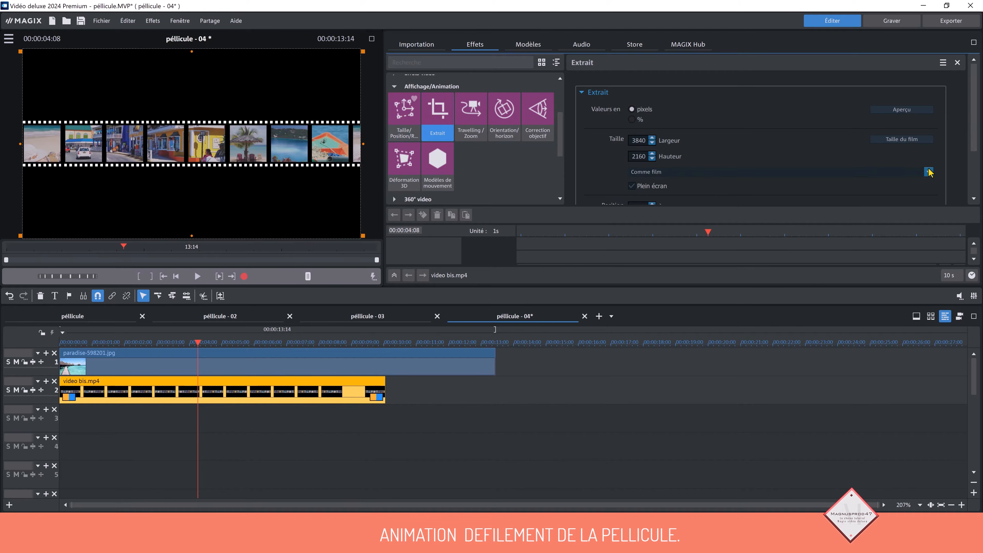
click(930, 174)
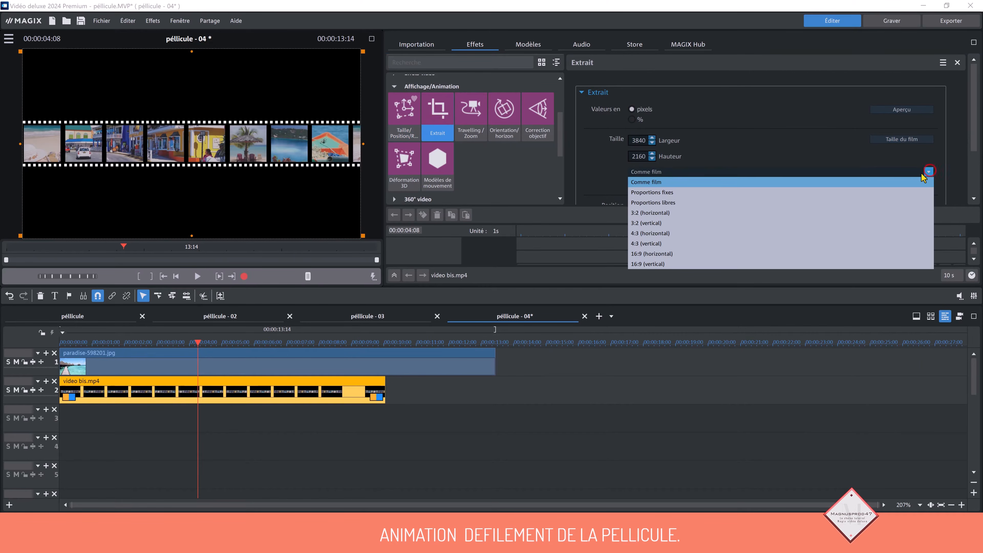
click(694, 208)
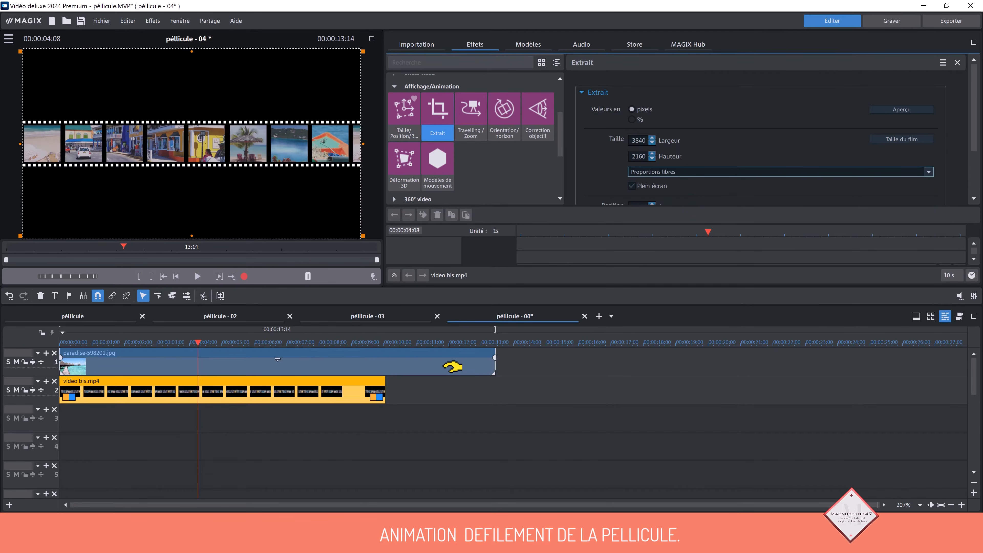
click(372, 38)
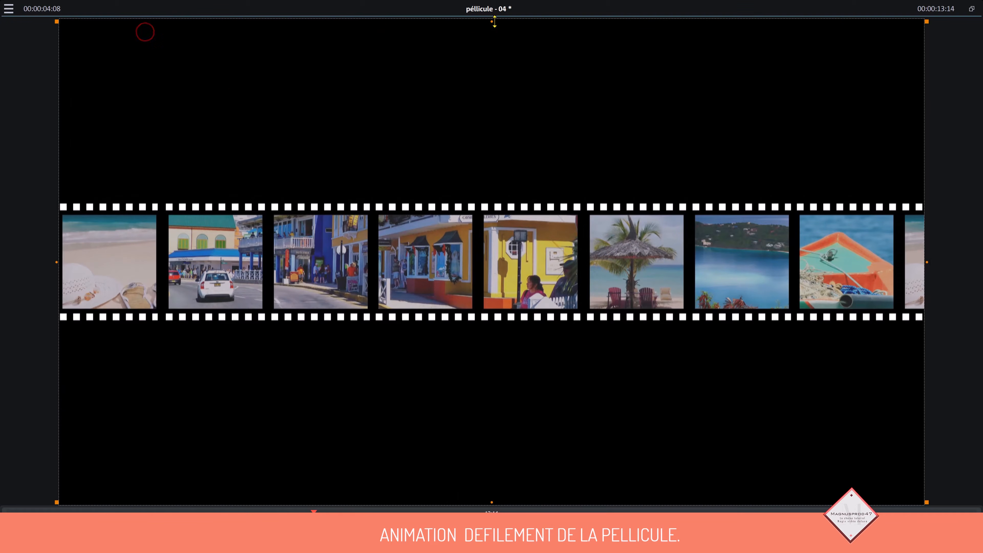
drag(491, 20, 475, 201)
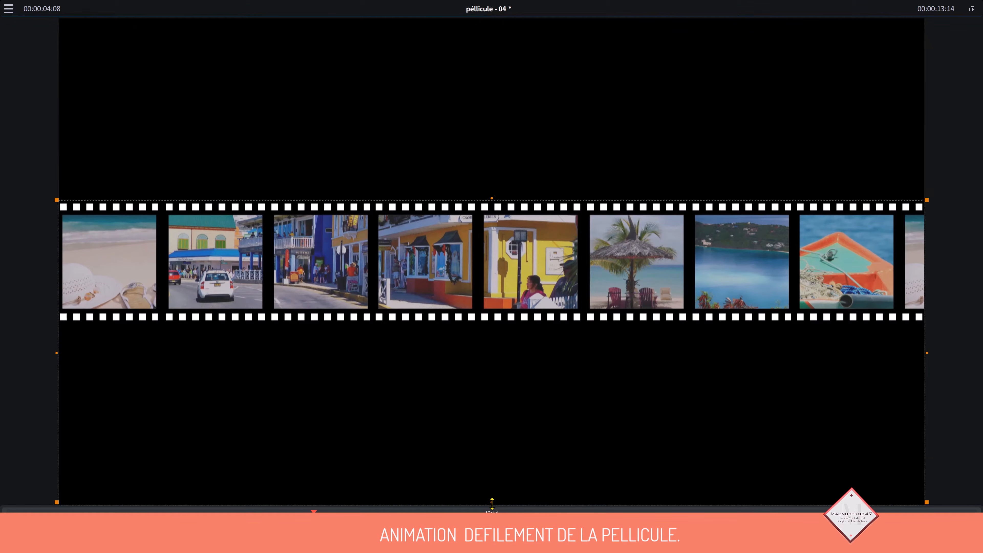
drag(492, 503, 501, 322)
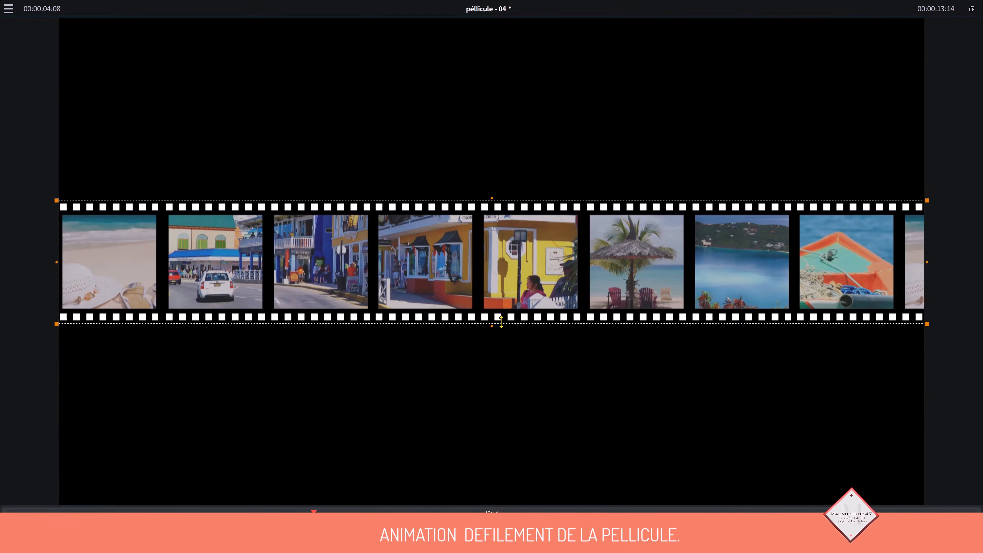
click(972, 9)
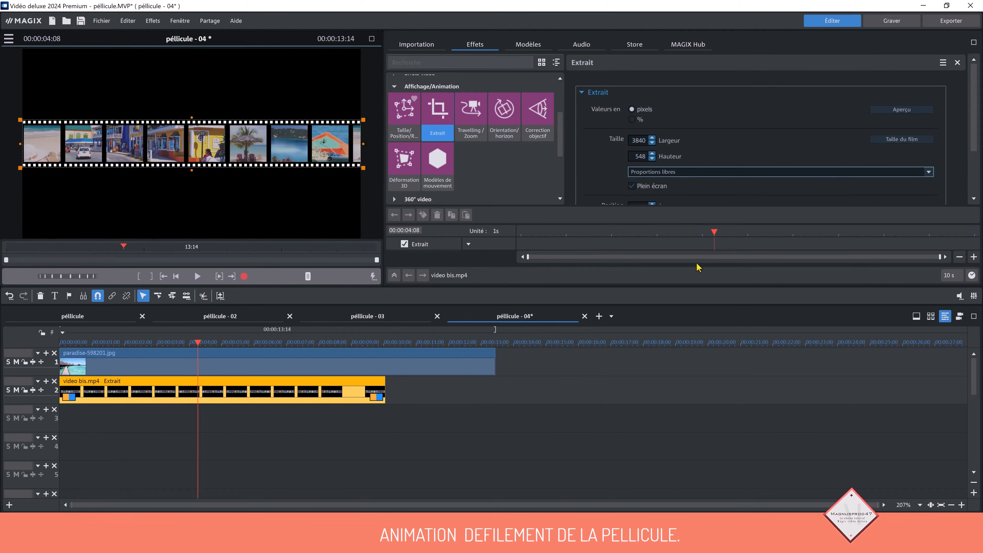
click(889, 109)
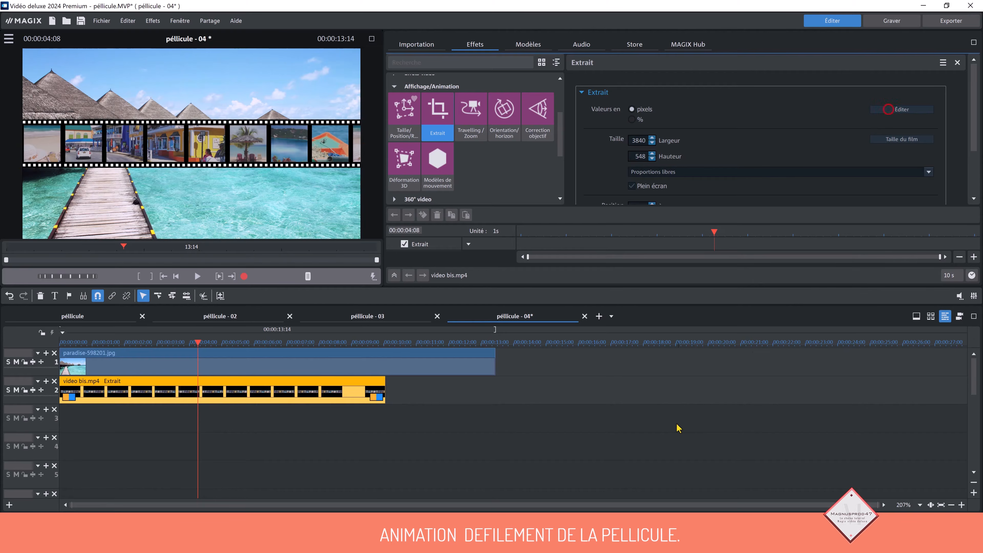
click(373, 38)
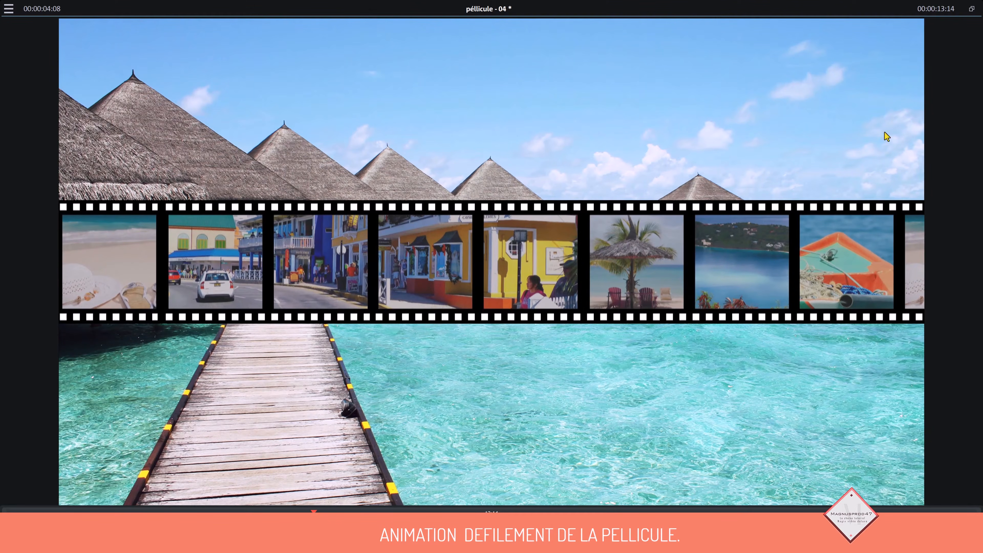
key(Escape)
Apply Taille/Position/Rotation to the video bis.mp4 clip and enlarge it proportionally to a width of 4293.5 px
scroll(404, 131, up, 1)
click(404, 128)
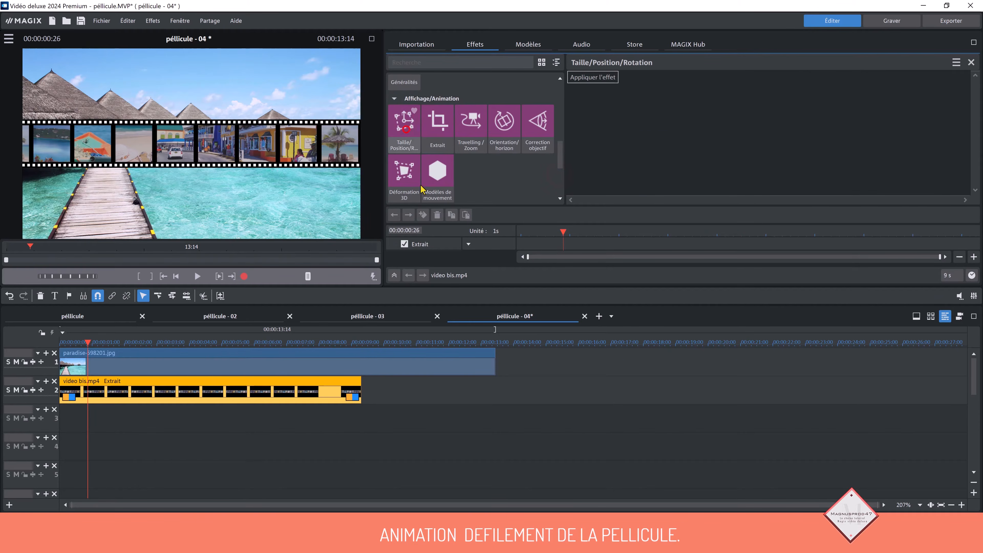
click(589, 77)
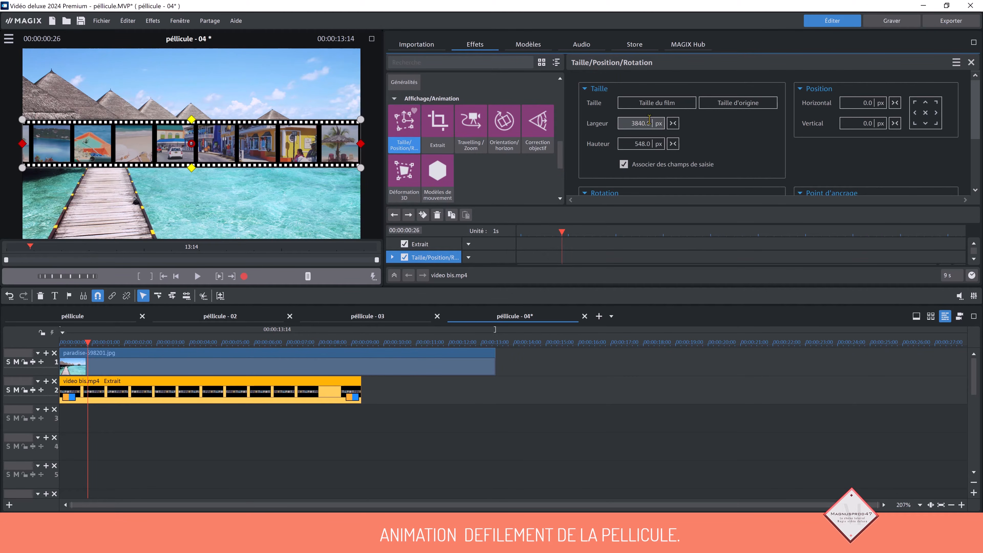
drag(649, 123, 683, 3)
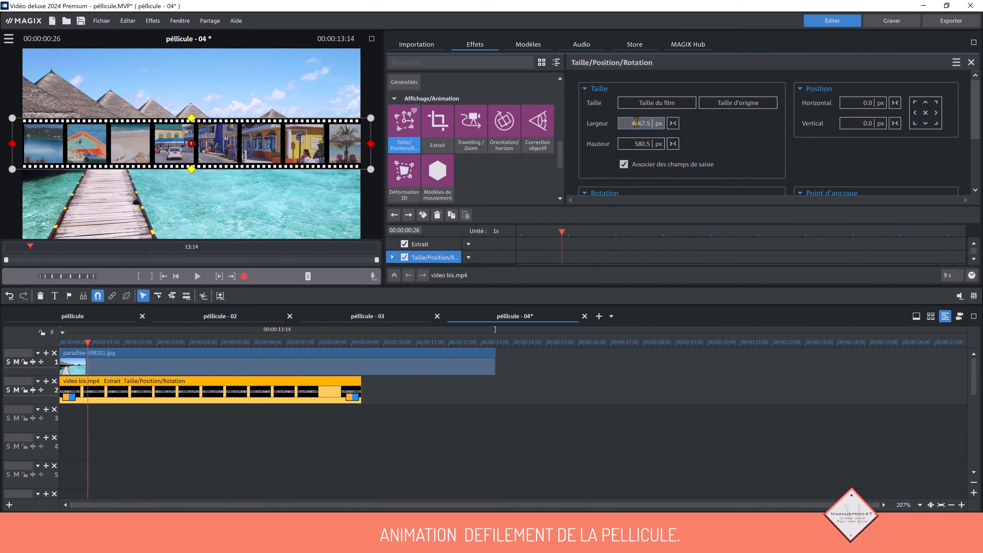
drag(637, 122, 673, 1)
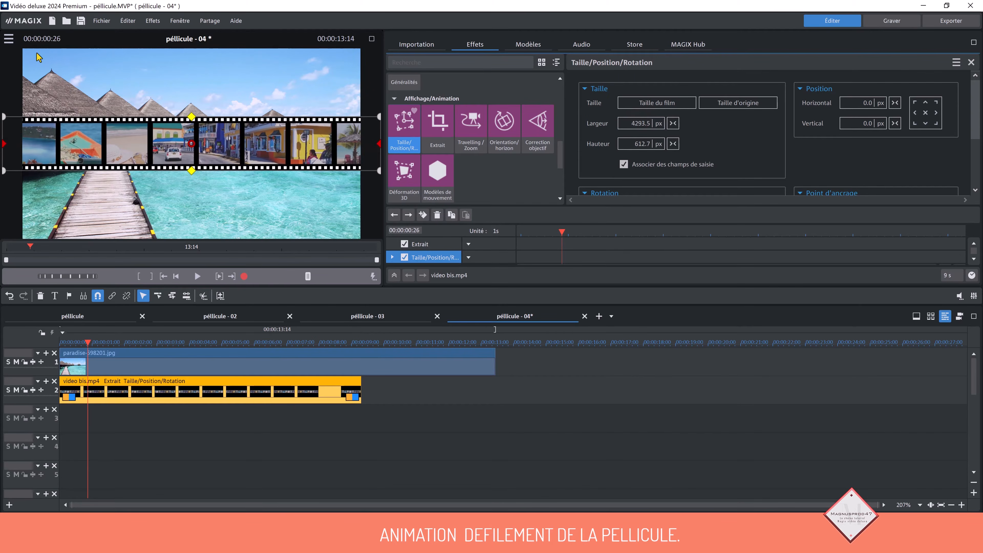
Enlarge the film strip proportionally to a width of 4521.5 px so both ends extend past the frame
click(9, 39)
click(31, 140)
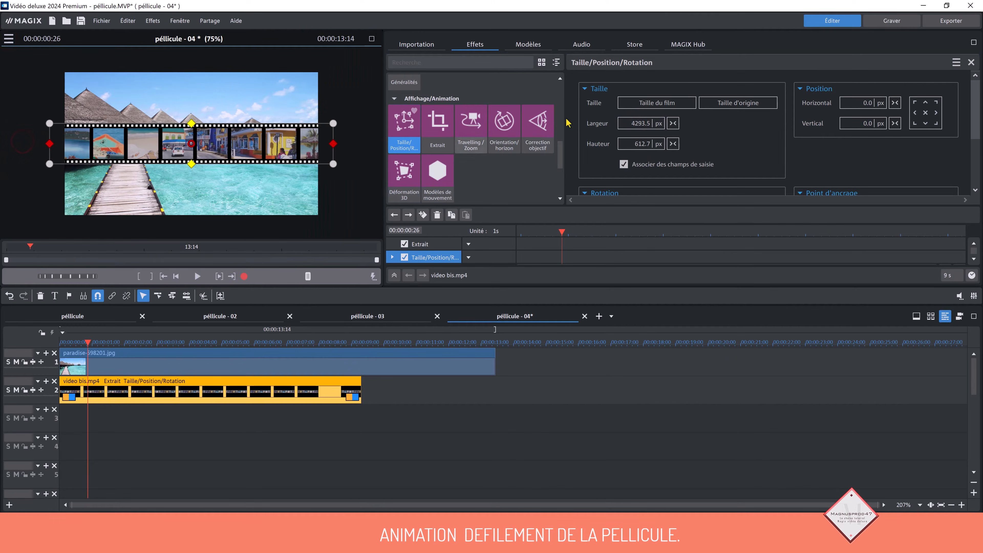
drag(634, 123, 647, 17)
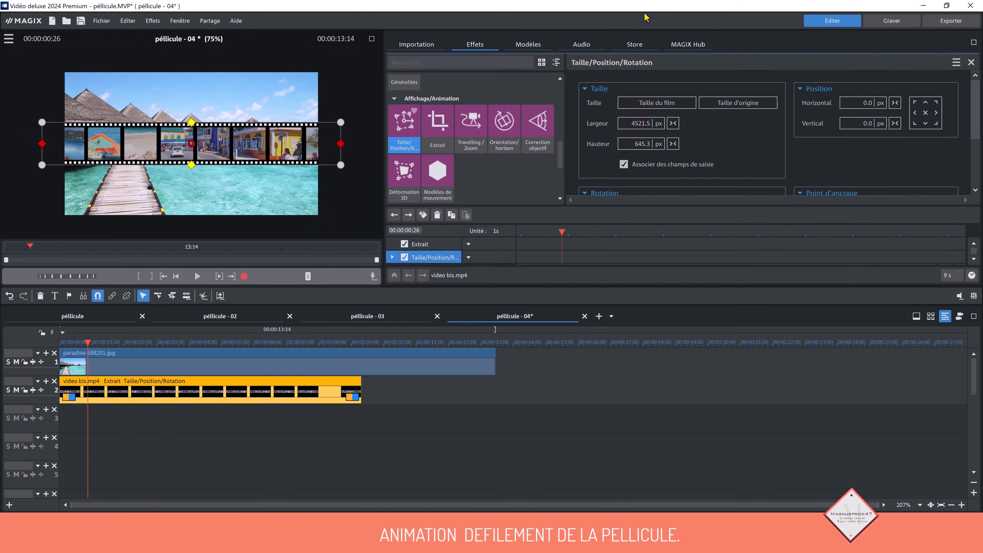
Rotate the film strip 35.5 on axis X, -10.7 on axis Y and -10.4 on axis Z
drag(977, 130, 976, 170)
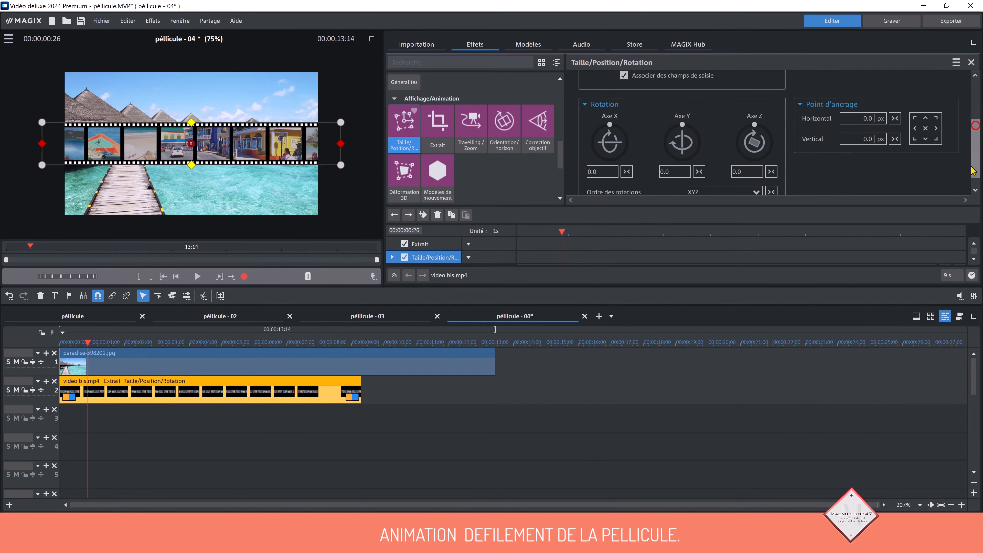
drag(609, 118, 625, 122)
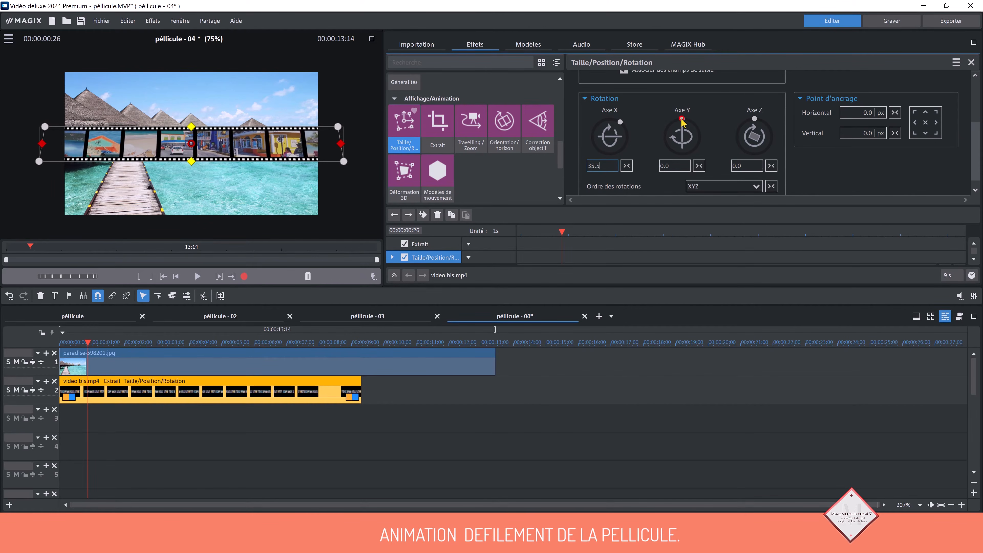
drag(682, 120, 680, 125)
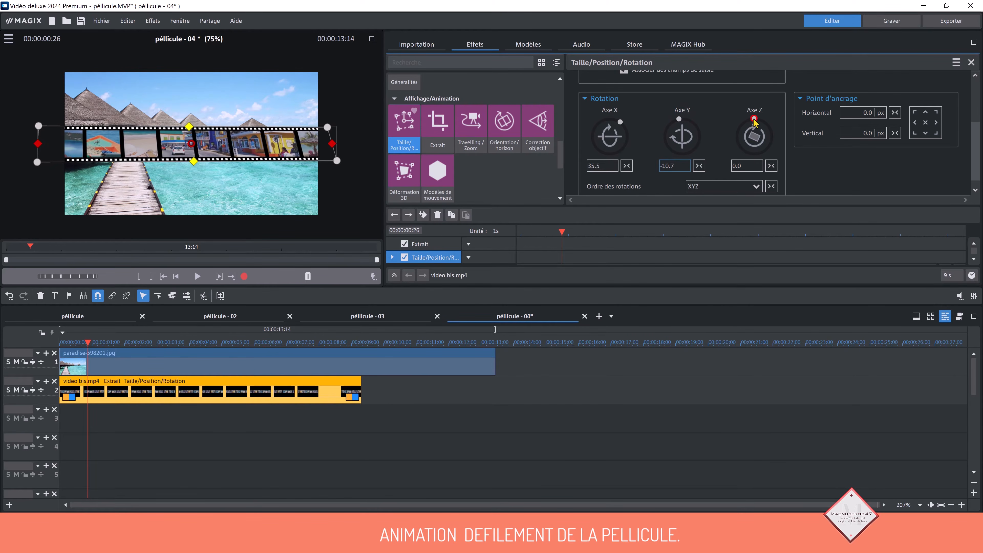
drag(753, 118, 751, 121)
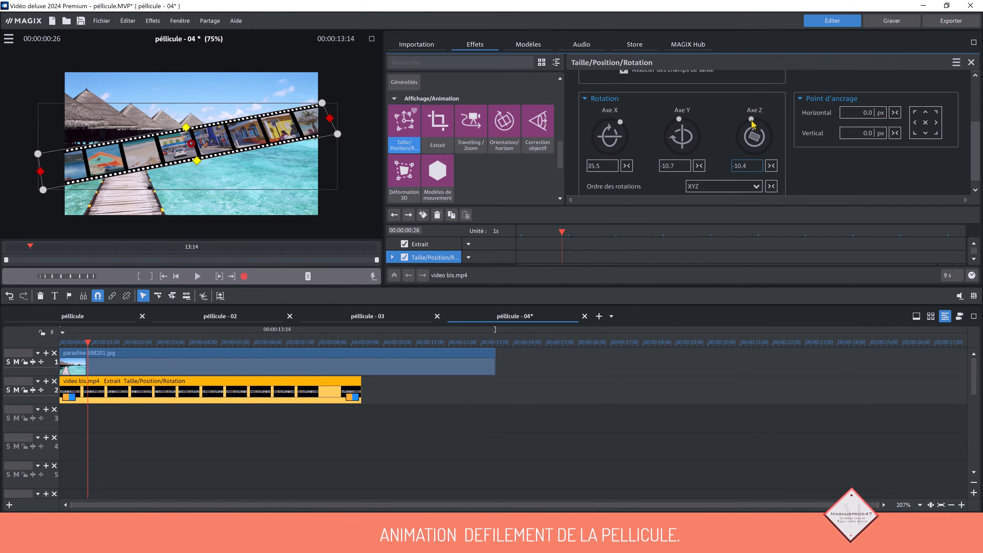
click(701, 429)
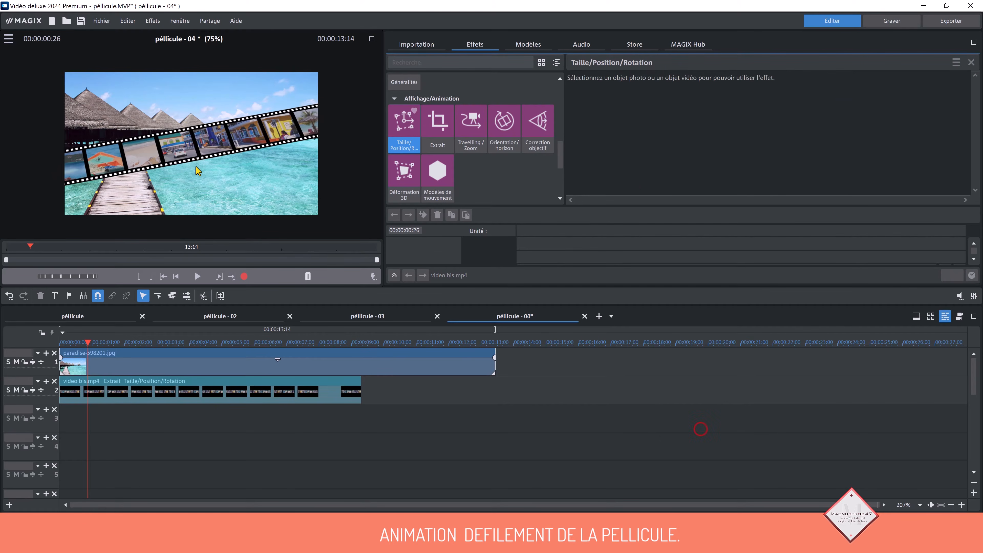
click(589, 422)
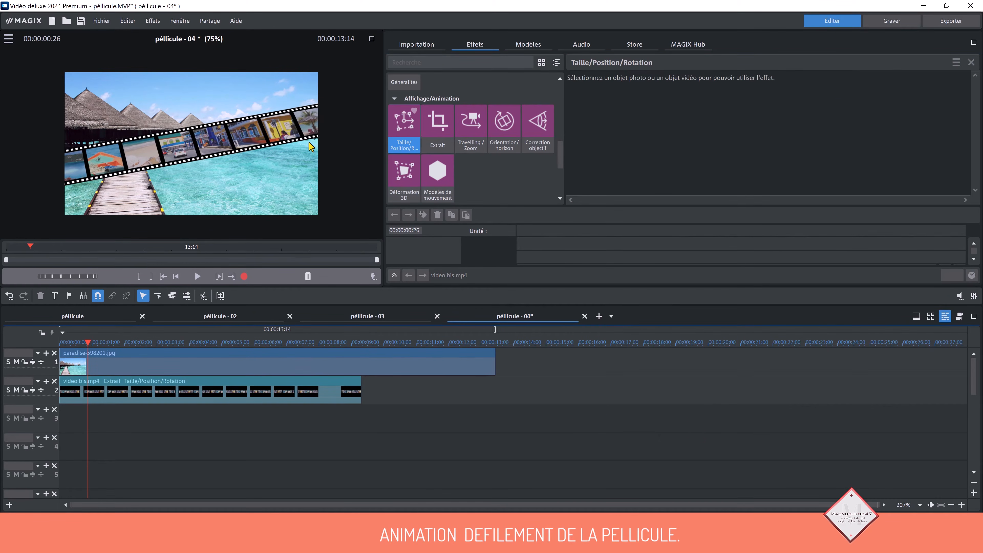
Move the tilted strip to about 116.2 px horizontally and -100.6 px vertically, and shorten the paradise photo to the strip clip's end at 00:00:09:10
click(235, 387)
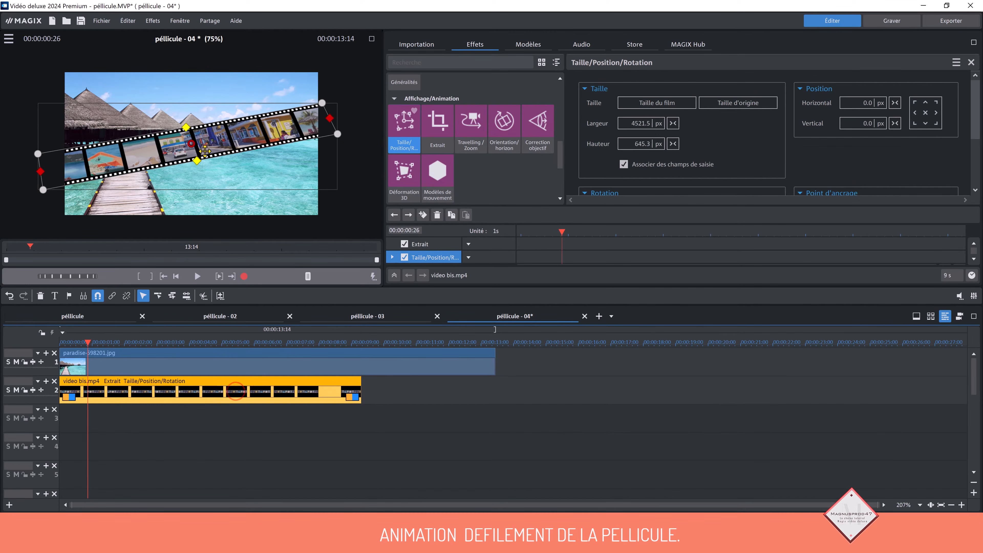
mouse_move(205, 153)
mouse_down()
mouse_move(224, 157)
mouse_move(212, 156)
mouse_up()
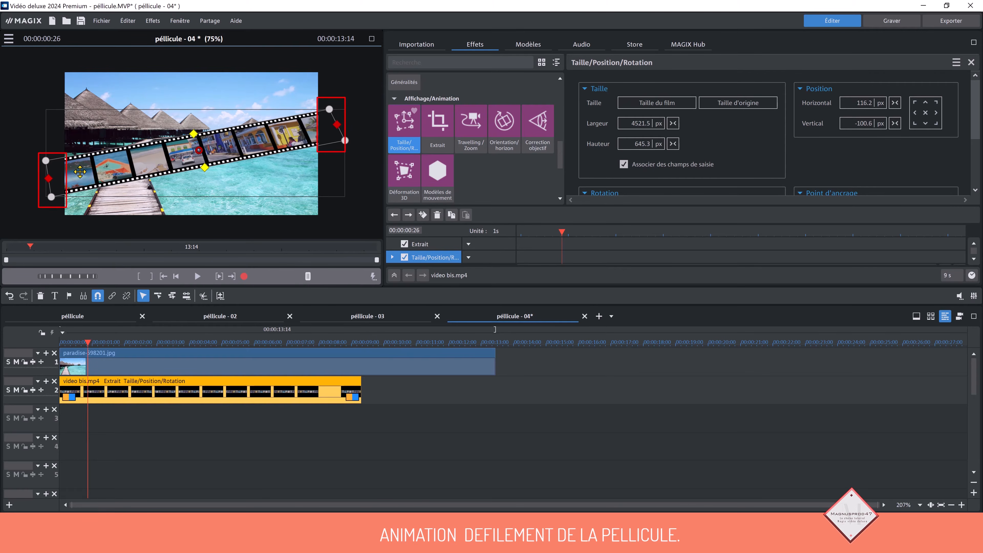
click(466, 397)
drag(493, 364, 362, 367)
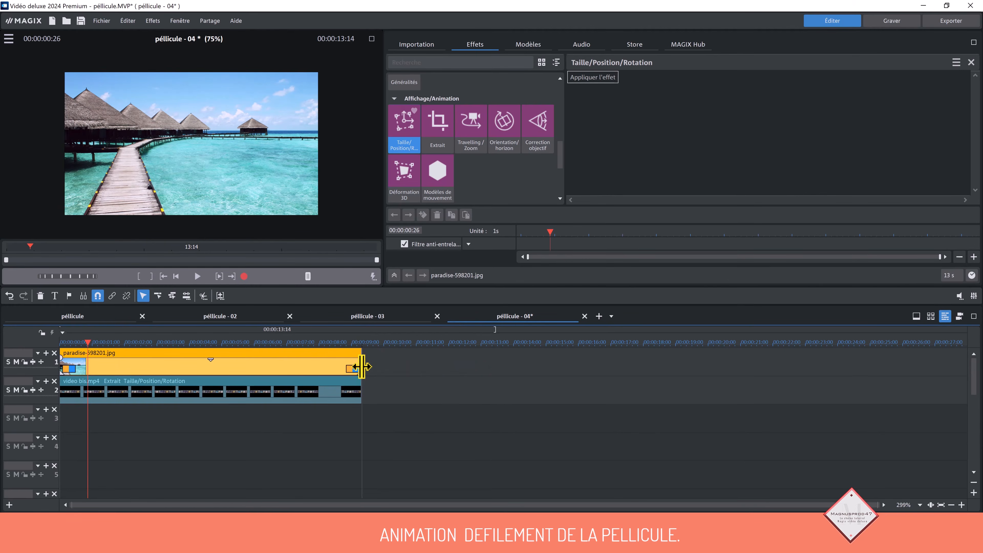
click(484, 398)
Add the title VOYAGE AUX on track 3 in AcmeFont size 34, colour it orange and tilt it above the film strip
click(55, 296)
text(VOYAGE AUX)
click(793, 191)
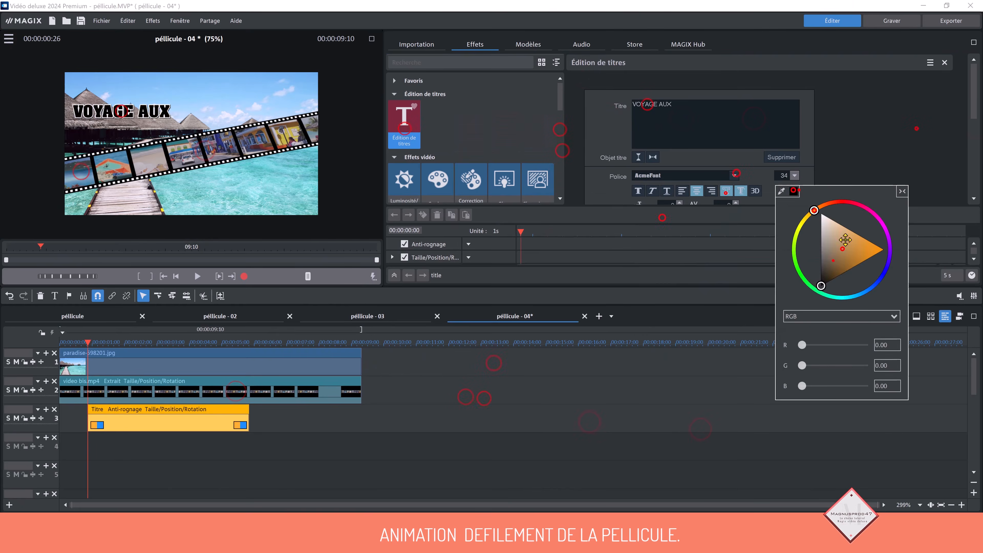
click(845, 242)
click(16, 446)
click(395, 276)
click(414, 121)
click(585, 460)
Change the track 4 title to CARAÏBES in turquoise below the film strip, and extend both title clips on the timeline
click(189, 453)
text(CARAÏBES)
click(404, 143)
click(425, 95)
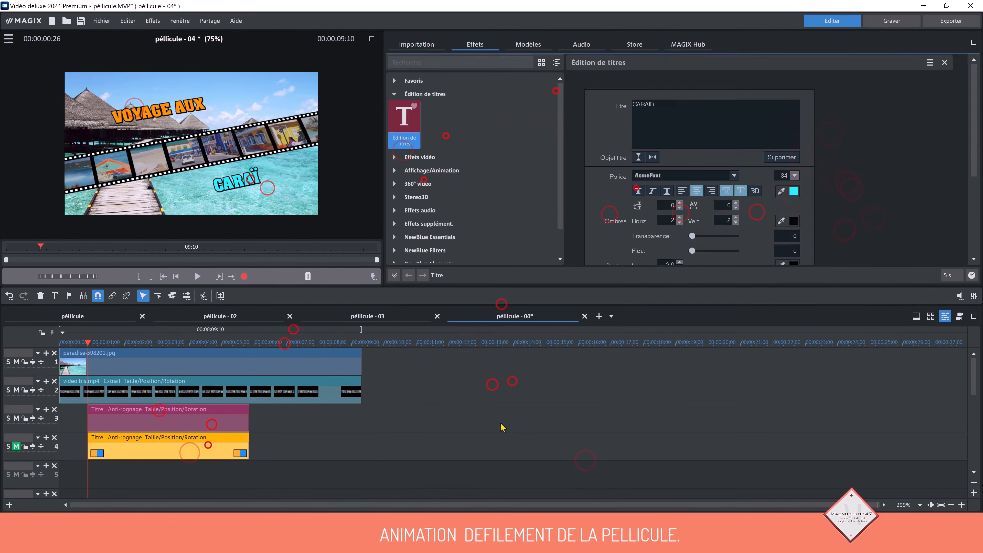
drag(249, 451, 308, 451)
click(494, 429)
Export the film as a 3840x2160 MPEG-4 named VIDEO FILM.mp4 in the tutoriel défilement d'images folder, replacing the existing file
click(101, 21)
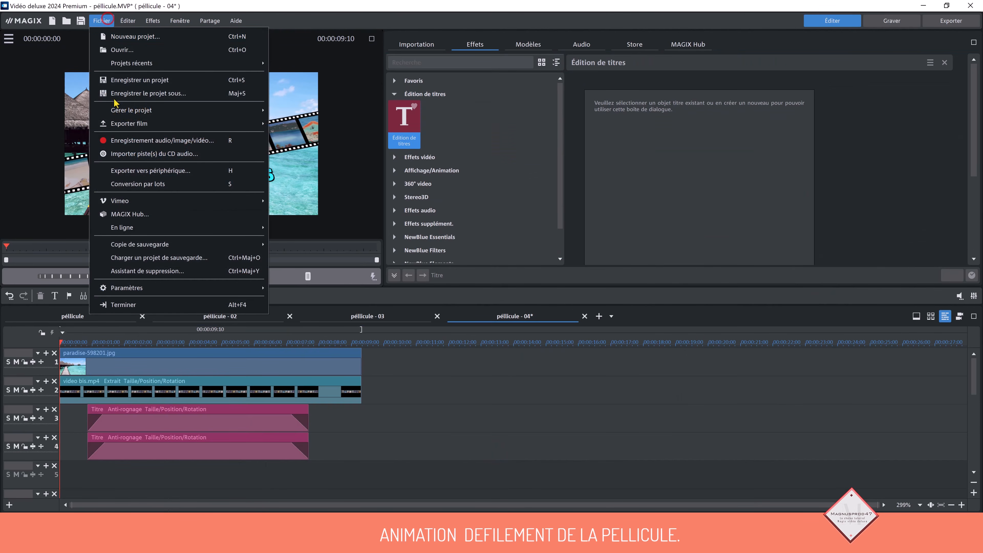
click(117, 122)
click(349, 232)
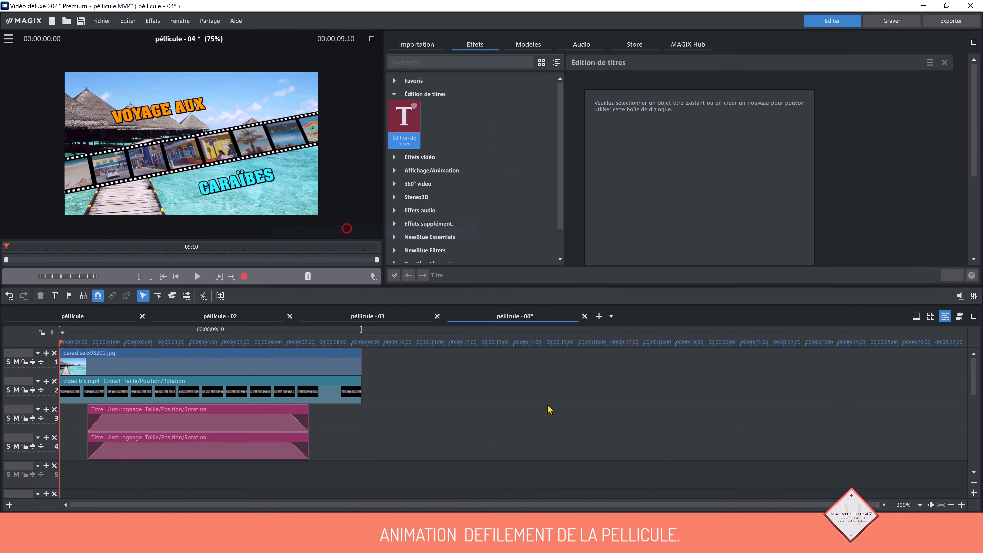
click(607, 308)
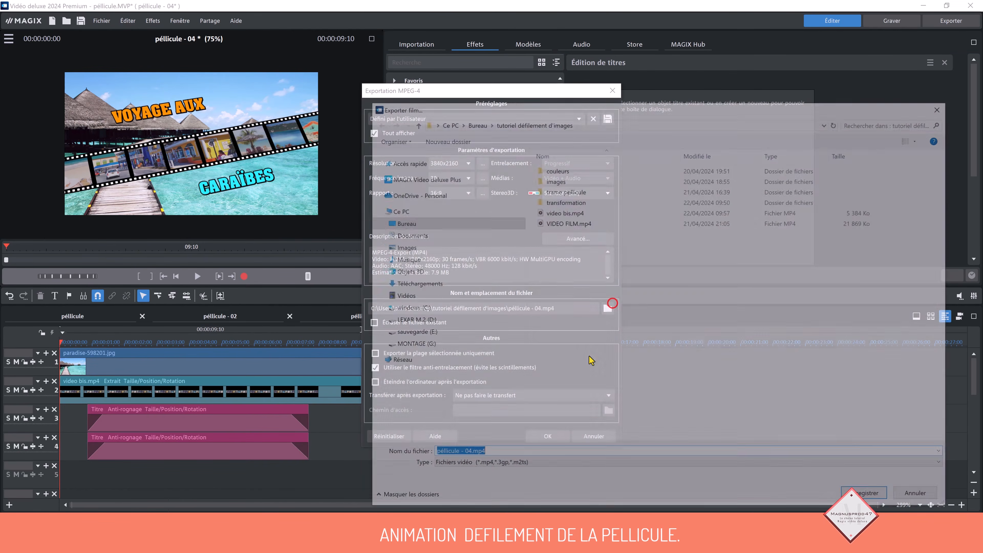
click(560, 224)
click(873, 497)
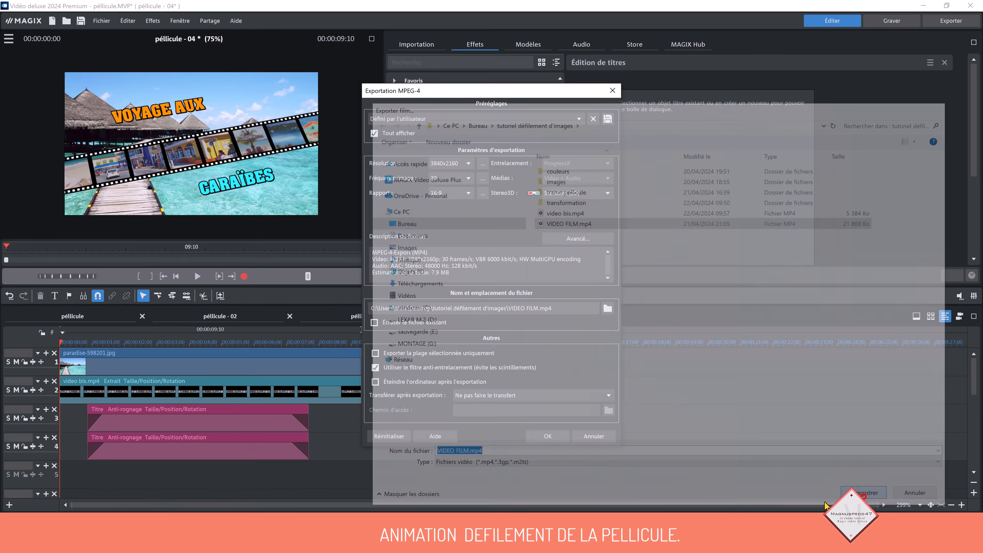
click(545, 435)
click(512, 292)
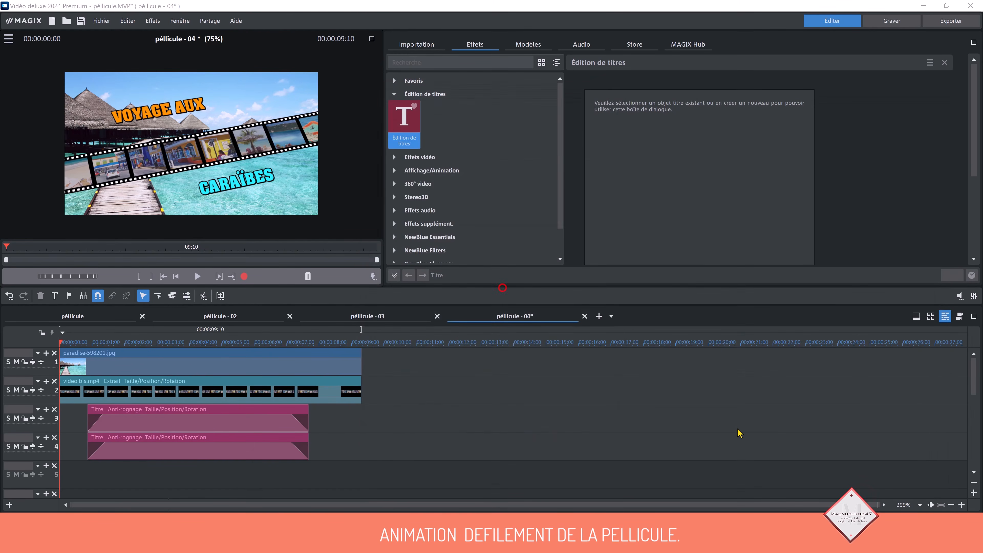